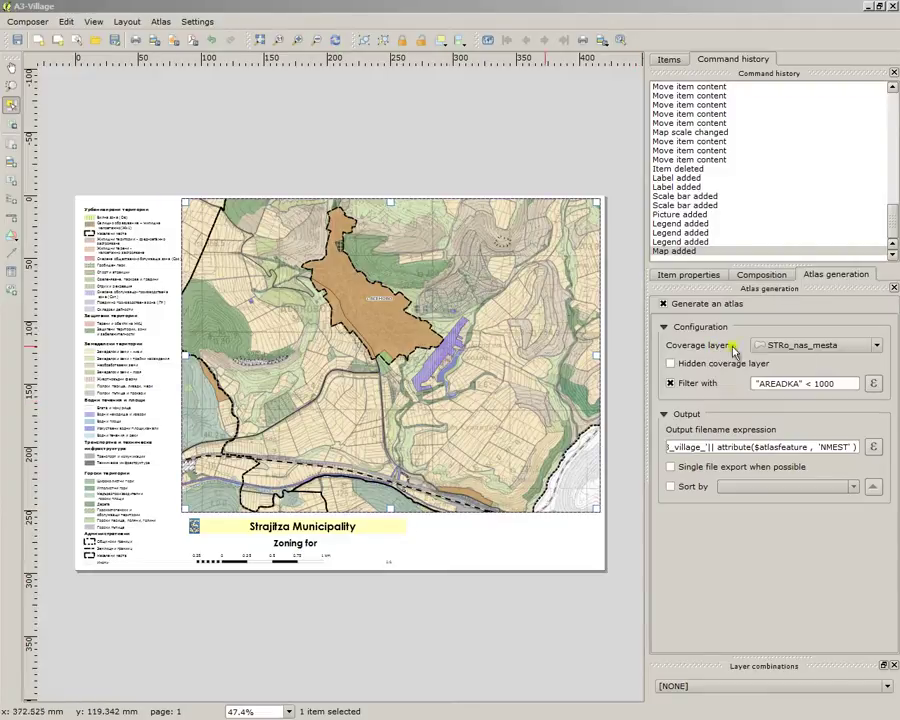
# Step: Keep STRo_nas_mesta as the atlas coverage layer
pyautogui.click(818, 345)
pyautogui.click(818, 343)
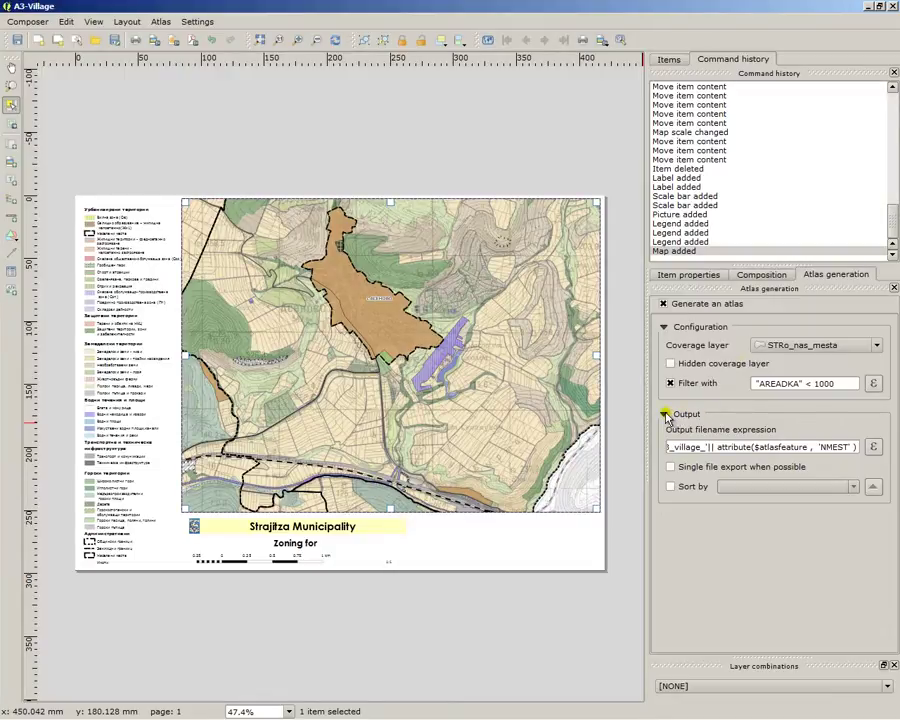
pyautogui.click(745, 570)
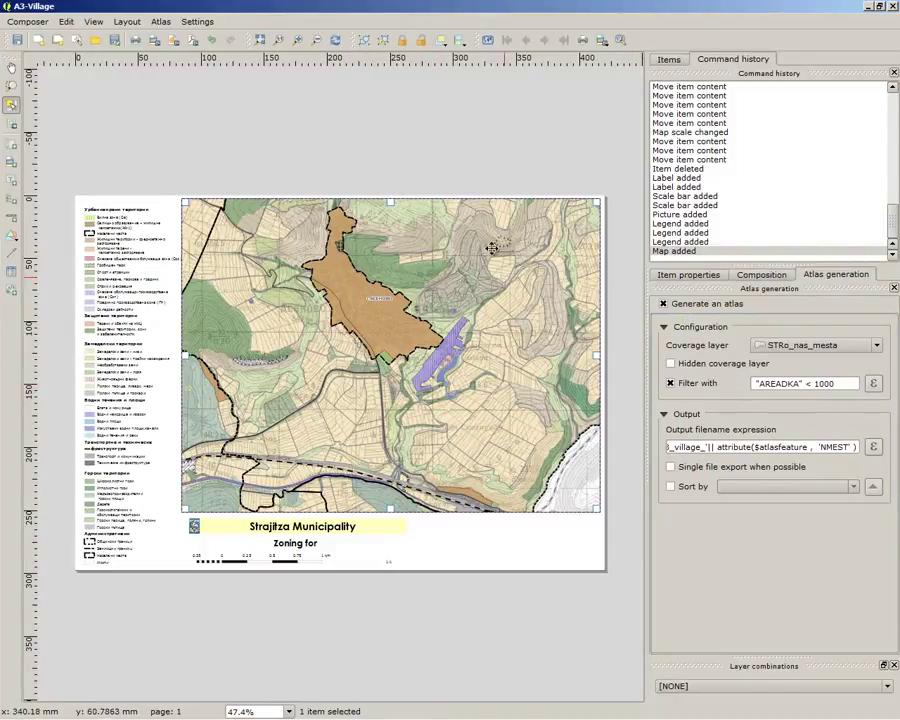
# Step: Zoom out to see the whole page and select the map item
pyautogui.hotkey('ctrl', '-')
pyautogui.scroll(2, 252, 291)
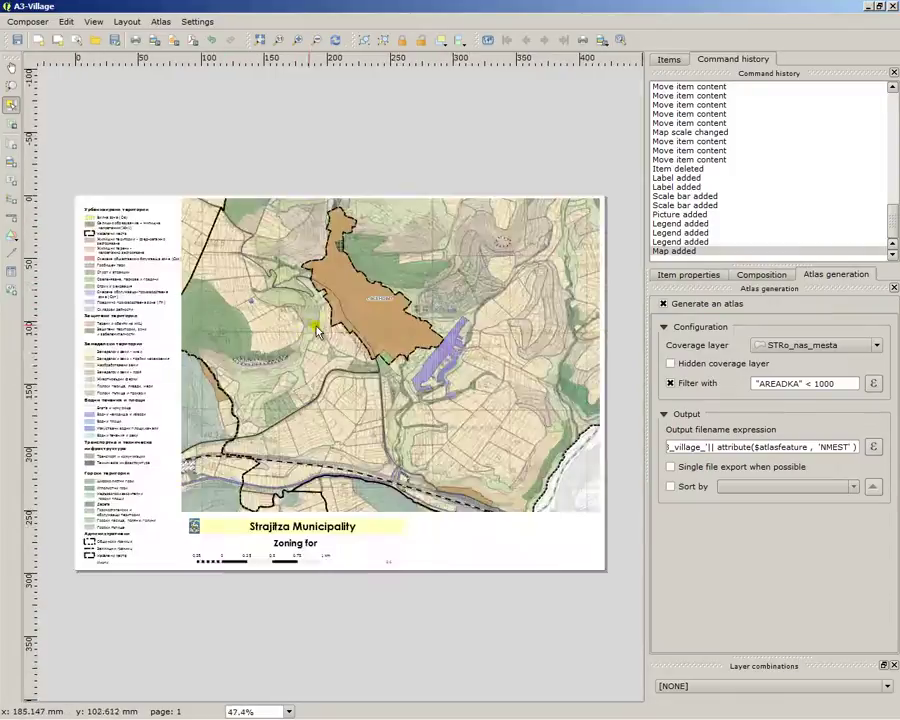
pyautogui.scroll(-1, 243, 255)
pyautogui.click(254, 247)
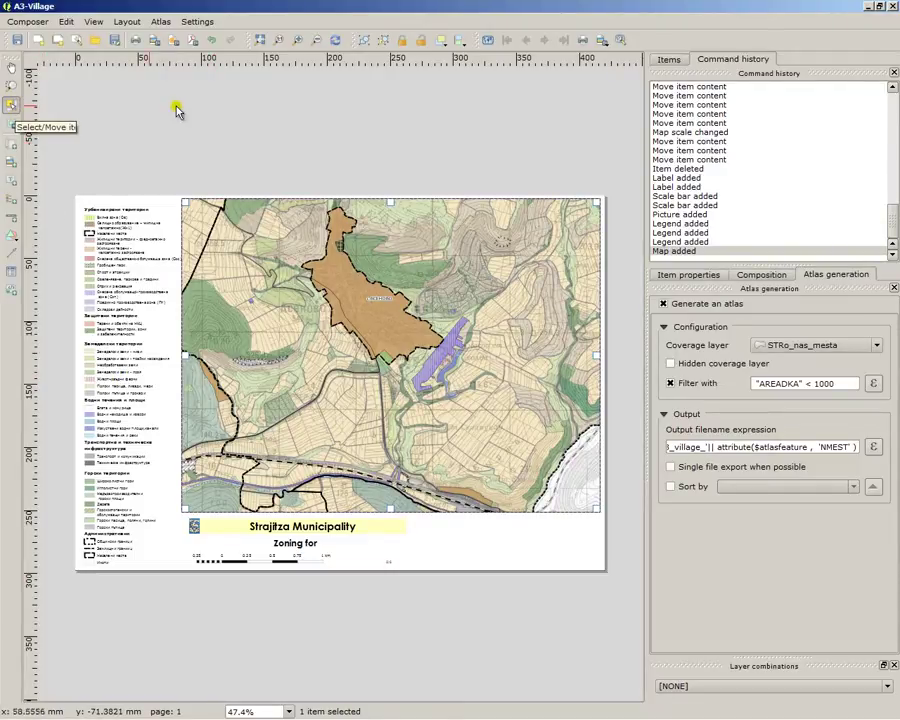
pyautogui.moveTo(176, 104); pyautogui.dragTo(285, 135)
pyautogui.moveTo(385, 145); pyautogui.dragTo(275, 97)
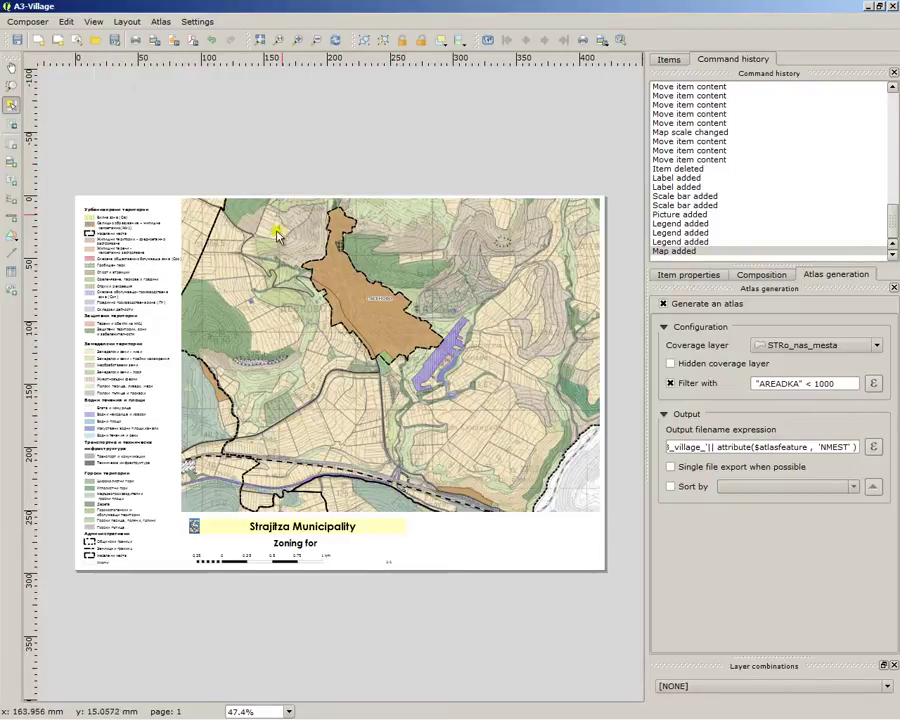
pyautogui.click(293, 337)
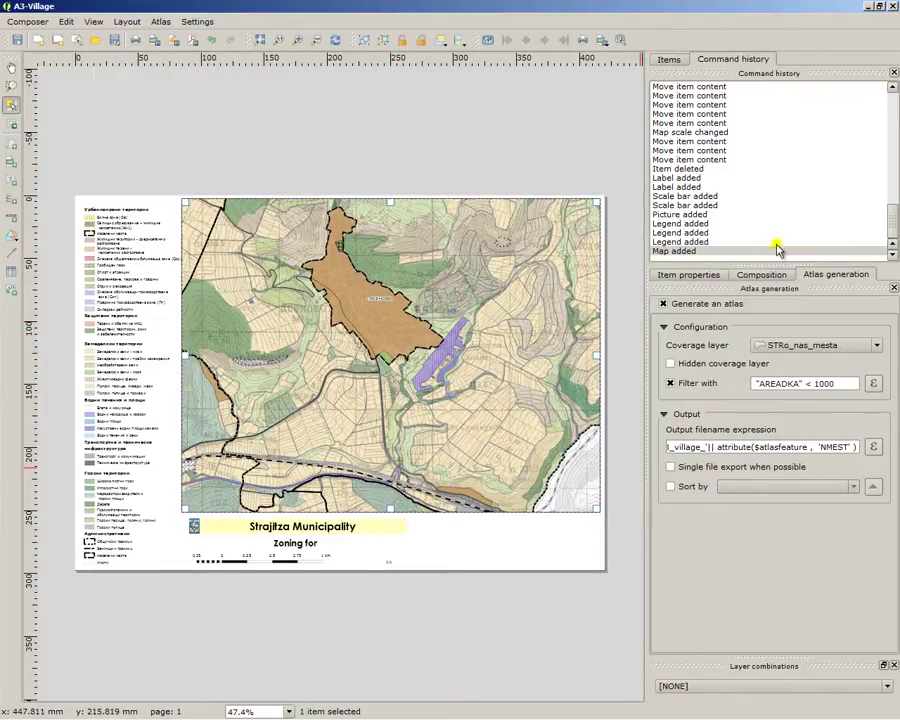
# Step: Set the map scale to 10000 and pan its content to centre the village zone
pyautogui.click(779, 277)
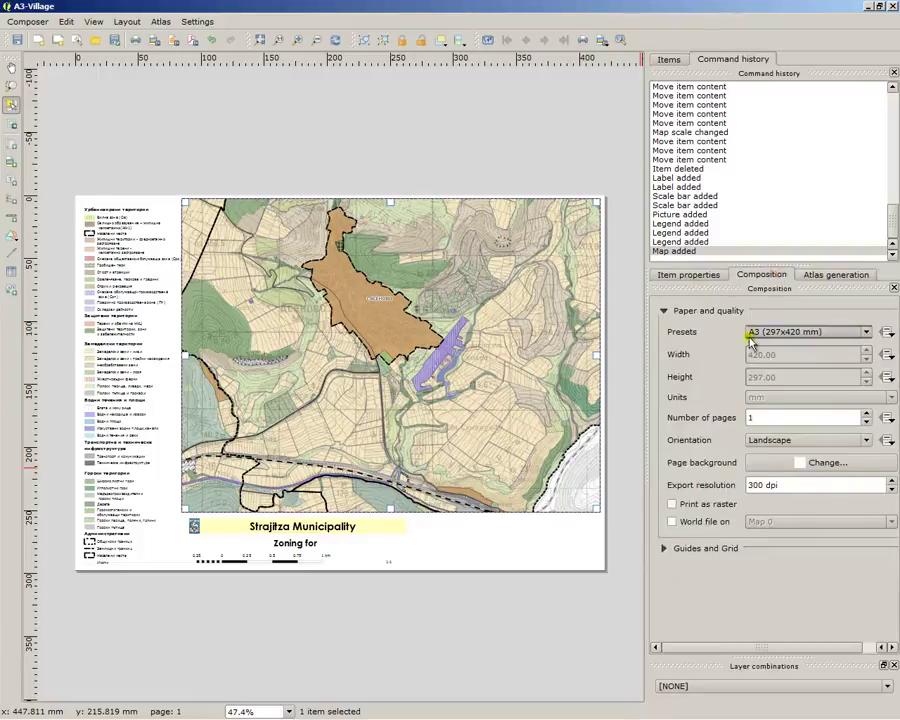
pyautogui.click(713, 279)
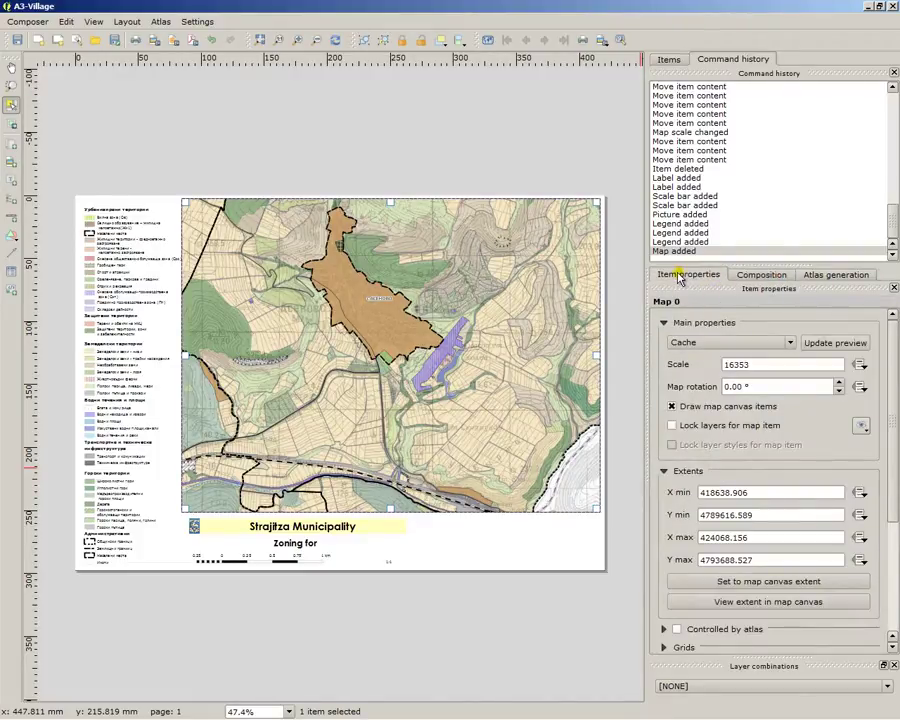
pyautogui.click(690, 346)
pyautogui.click(684, 344)
pyautogui.doubleClick(798, 366)
pyautogui.write('1')
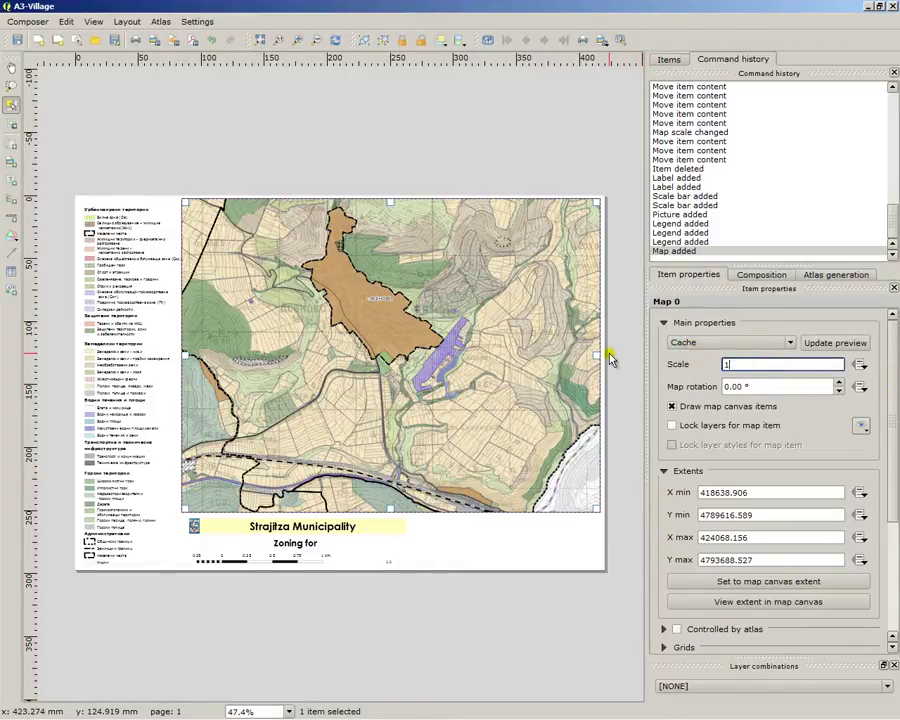
pyautogui.write('0000')
pyautogui.press('Return')
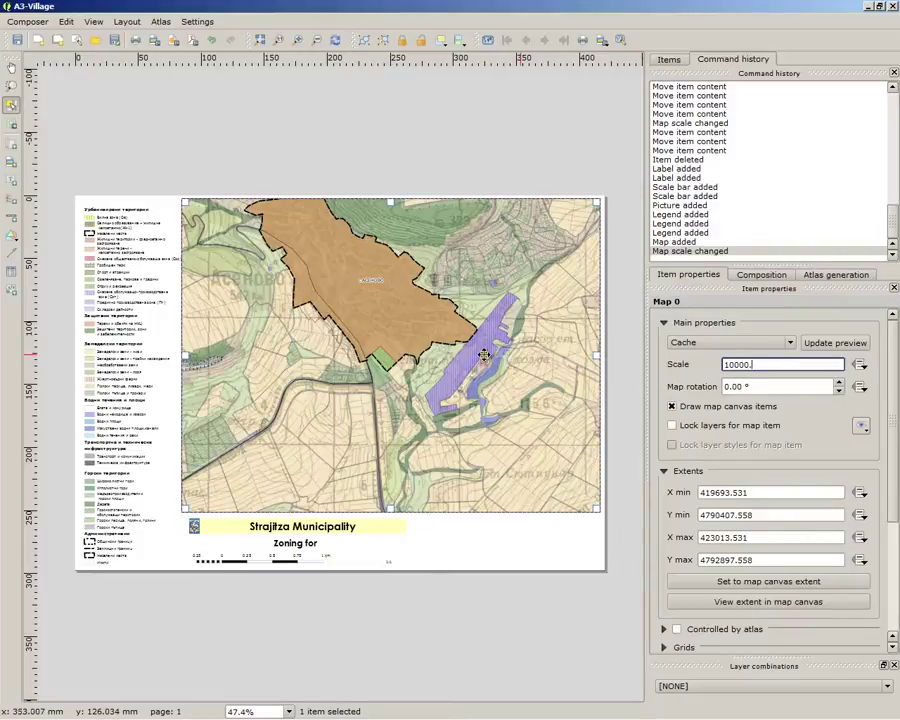
pyautogui.click(11, 124)
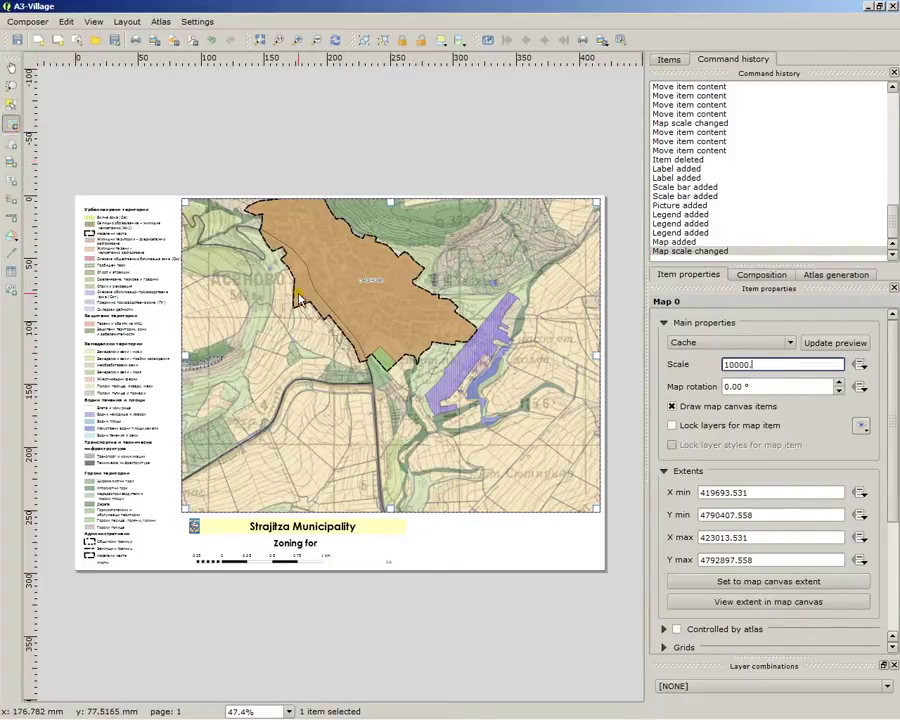
pyautogui.moveTo(306, 297); pyautogui.dragTo(330, 413)
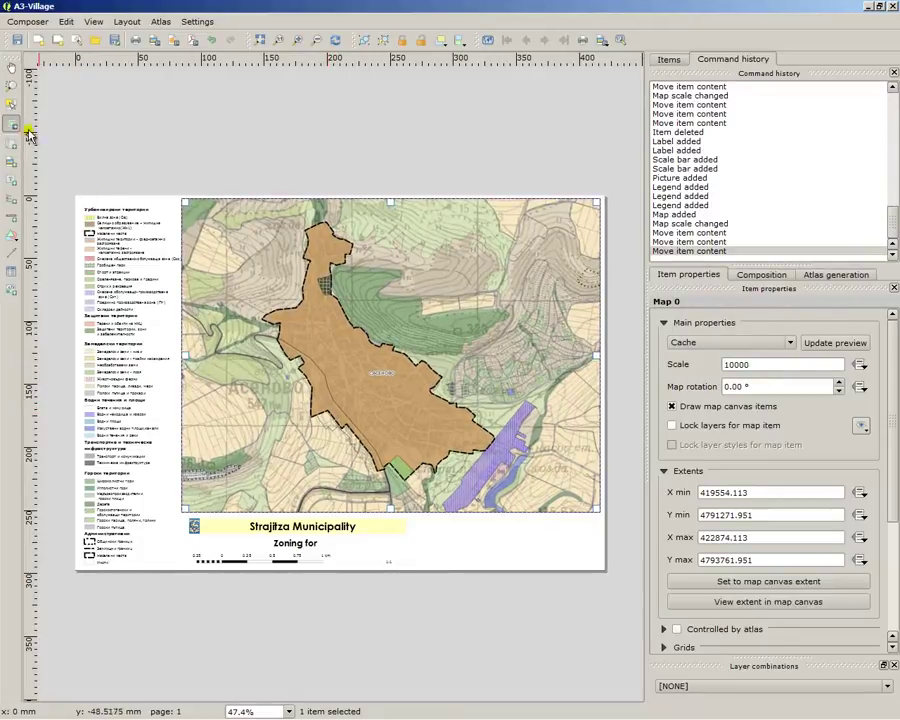
# Step: Zoom in below the map and delete the numeric scale bar
pyautogui.click(12, 100)
pyautogui.click(350, 585)
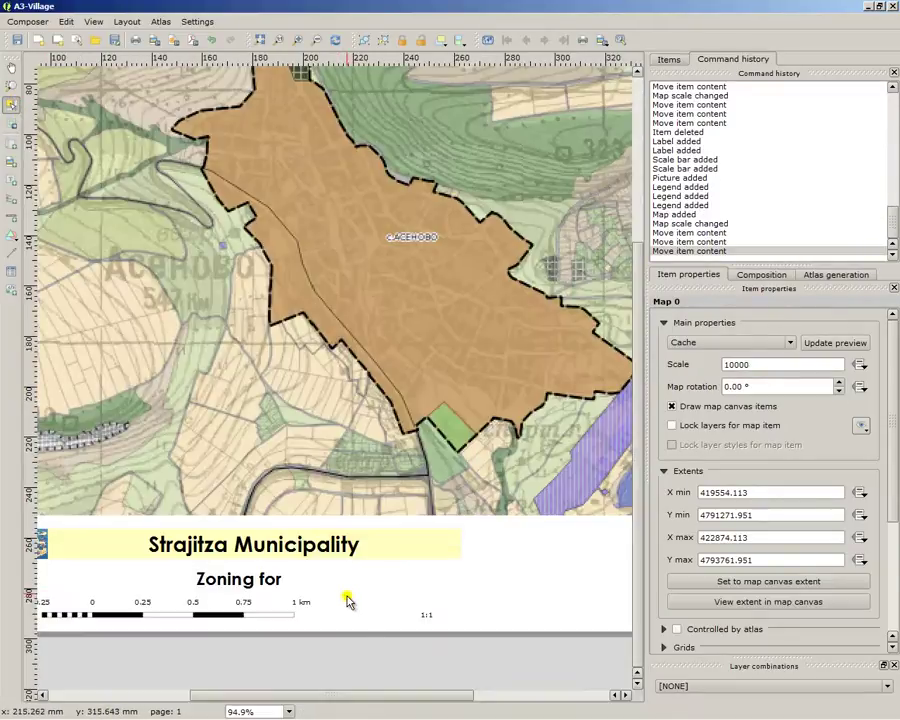
pyautogui.click(438, 615)
pyautogui.press('Delete')
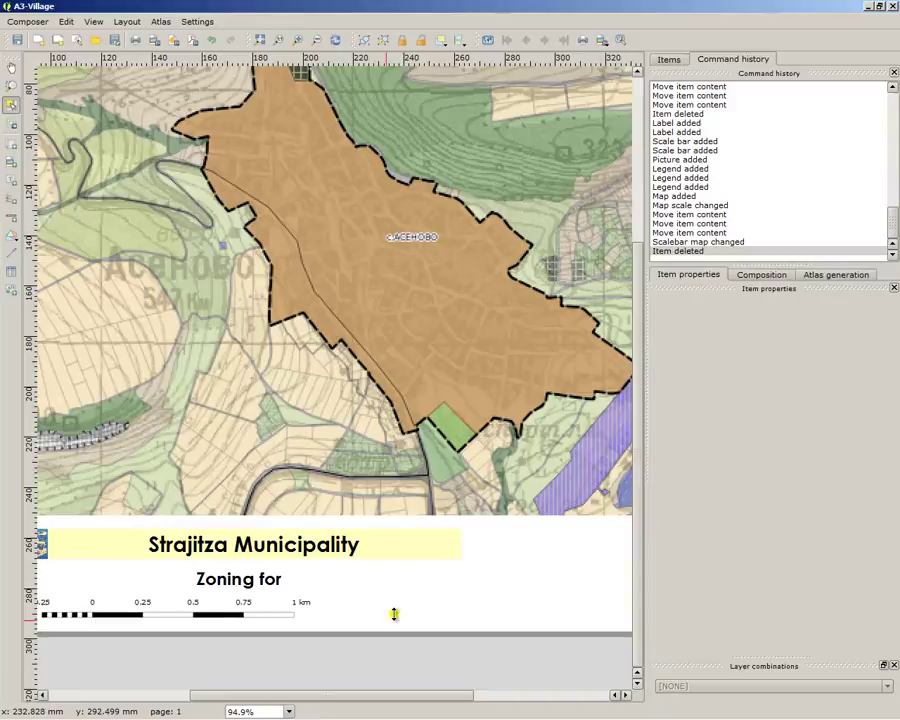
pyautogui.hotkey('ctrl', '0')
# Step: Add a label reading '1:10 000' right of the scale bar and resize its box
pyautogui.click(374, 609)
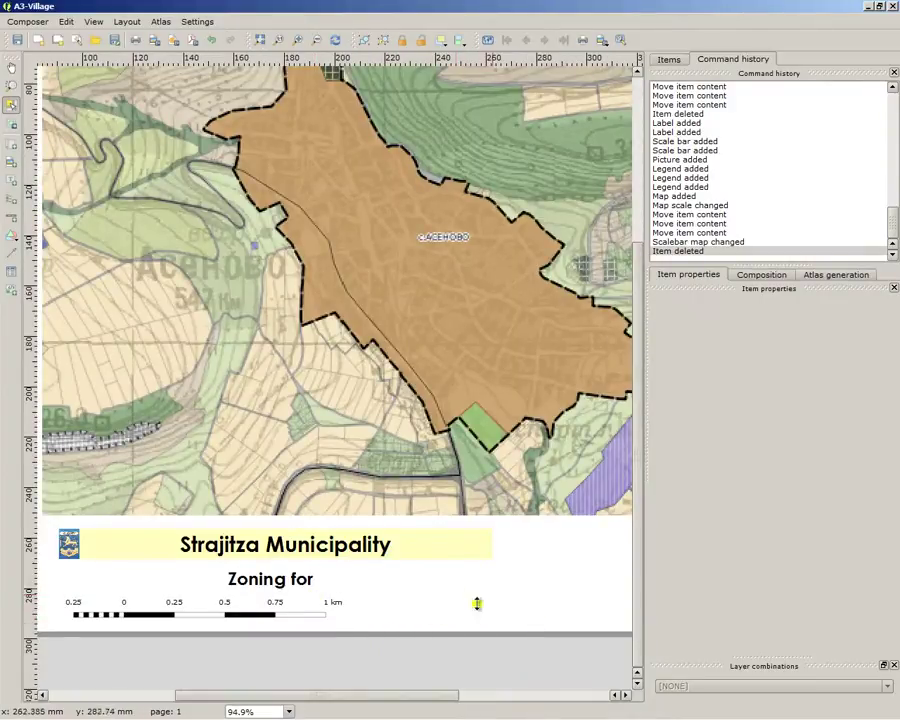
pyautogui.click(12, 145)
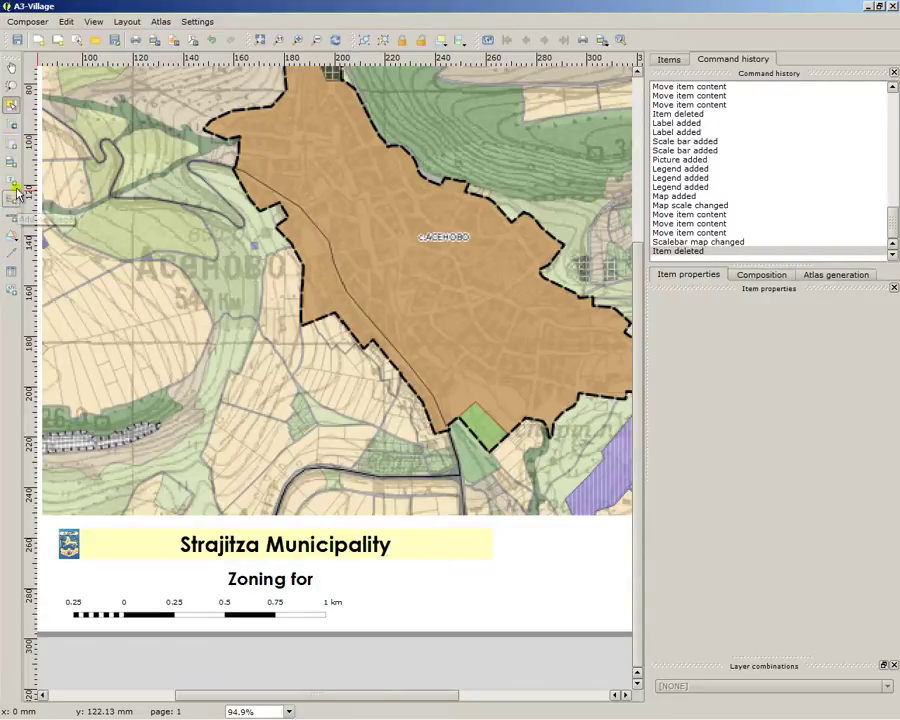
pyautogui.click(12, 180)
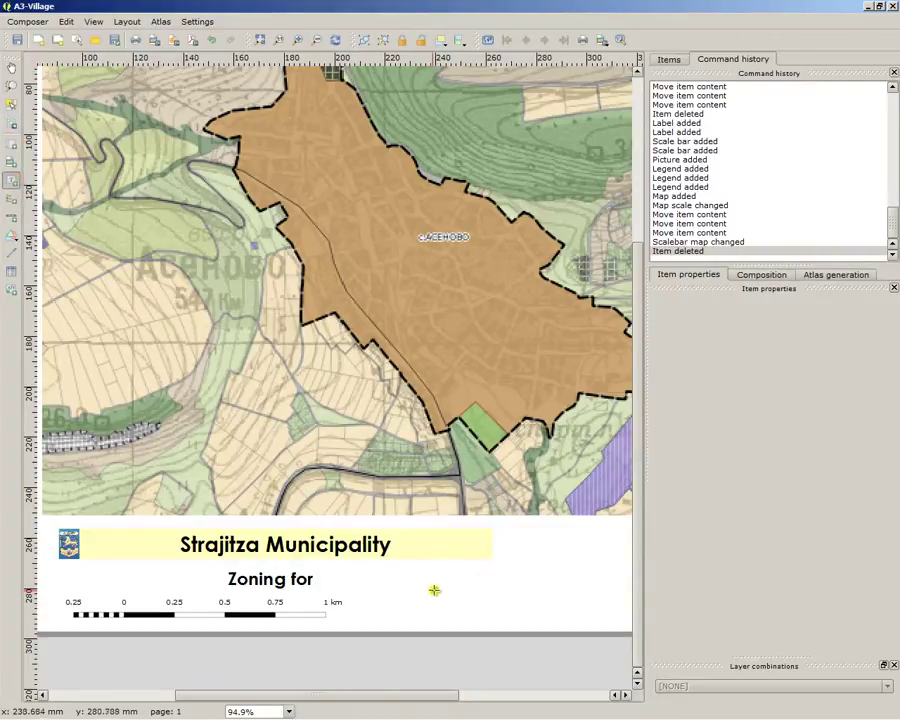
pyautogui.moveTo(434, 590); pyautogui.dragTo(514, 626)
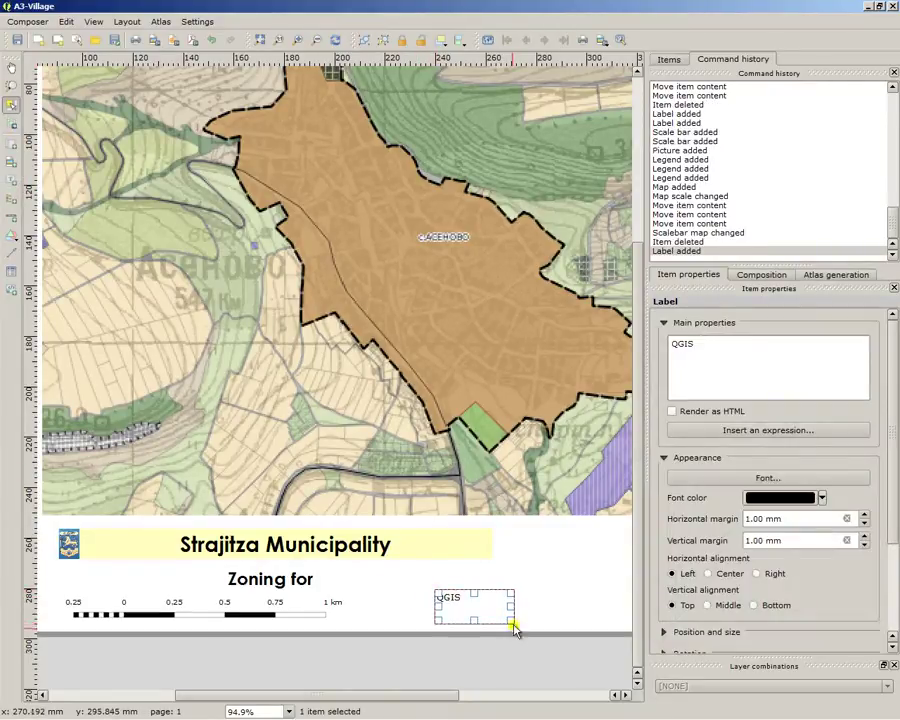
pyautogui.click(700, 356)
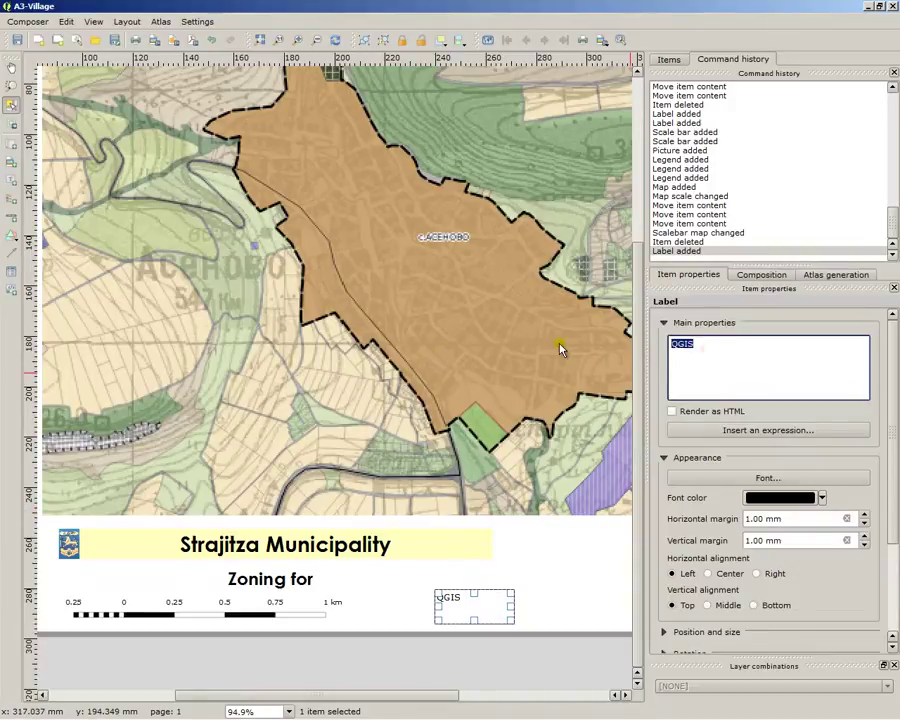
pyautogui.write('1:10 000')
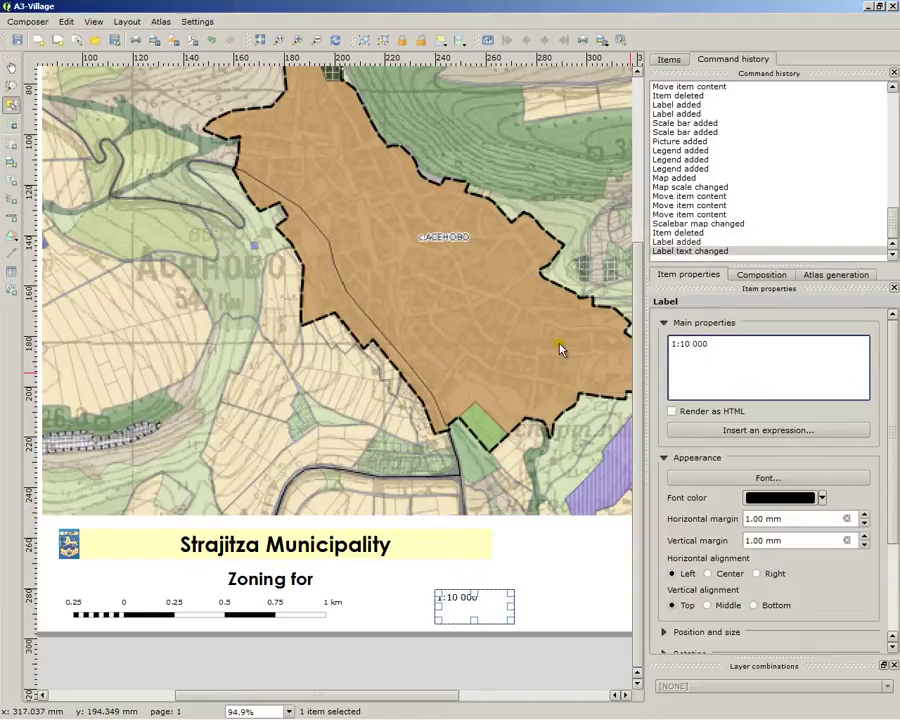
pyautogui.moveTo(474, 620)
pyautogui.mouseDown()
pyautogui.moveTo(472, 606)
pyautogui.moveTo(484, 597)
pyautogui.moveTo(474, 605)
pyautogui.moveTo(481, 610)
pyautogui.moveTo(472, 608)
pyautogui.mouseUp()
# Step: Reselect the '1:10 000' text label and delete it, keeping the graphic scale bar
pyautogui.scroll(-1, 474, 612)
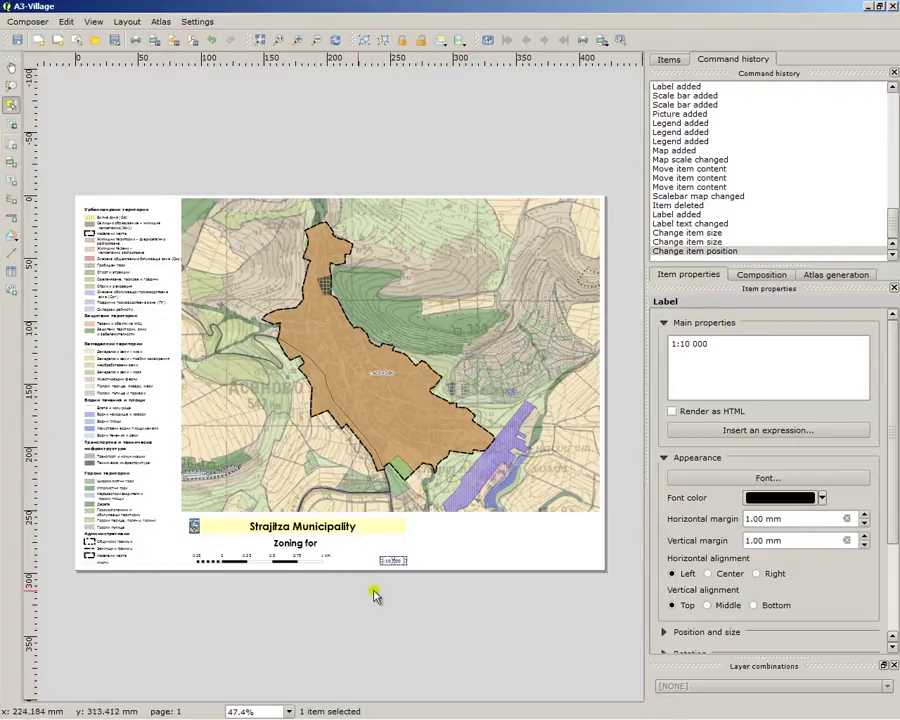
pyautogui.scroll(1, 388, 592)
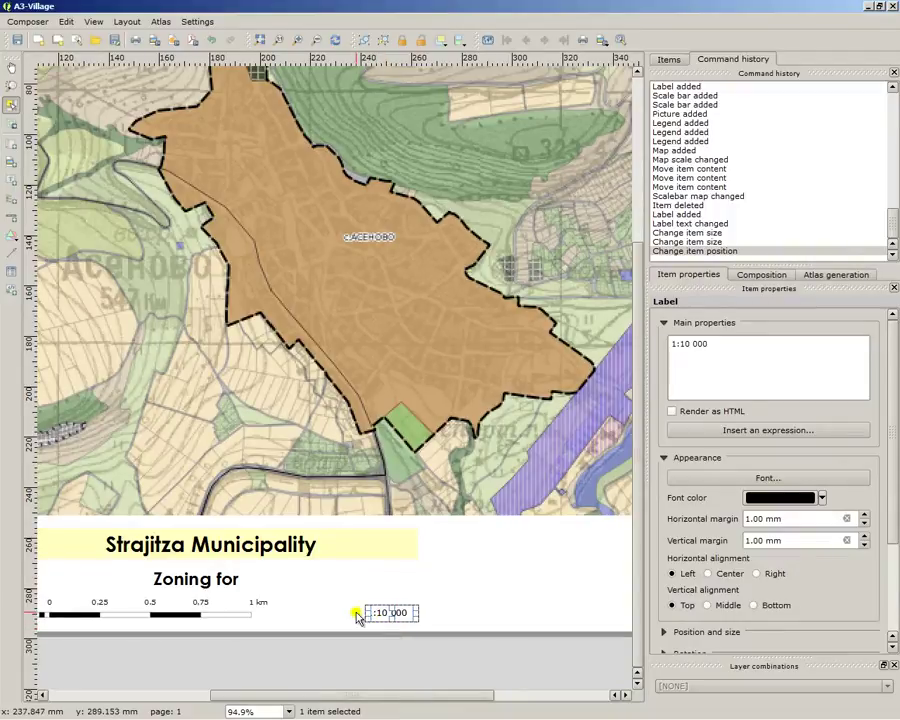
pyautogui.click(388, 632)
pyautogui.click(400, 608)
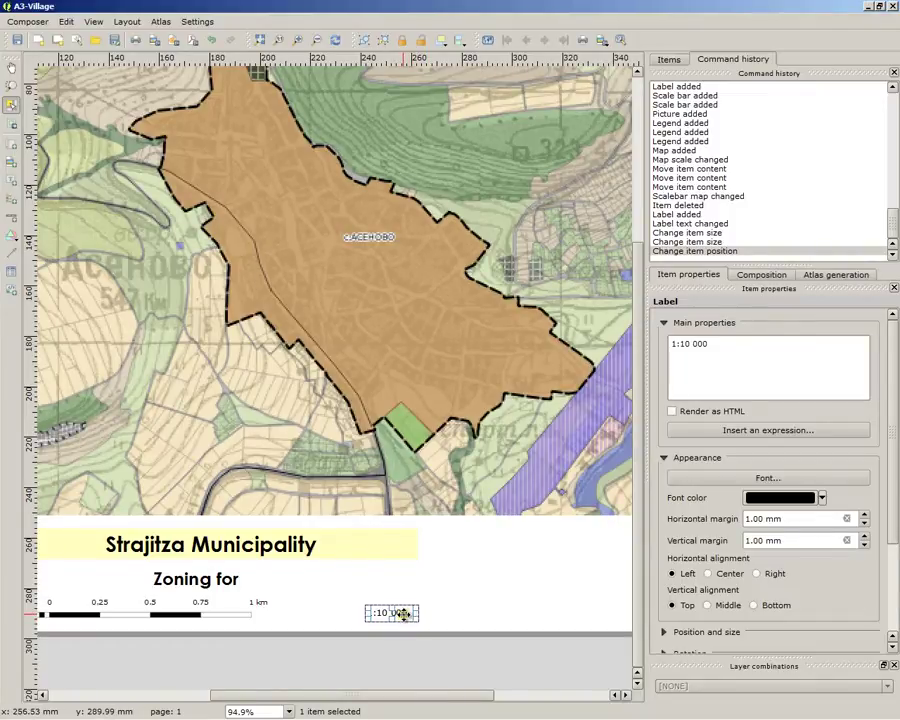
pyautogui.press('Delete')
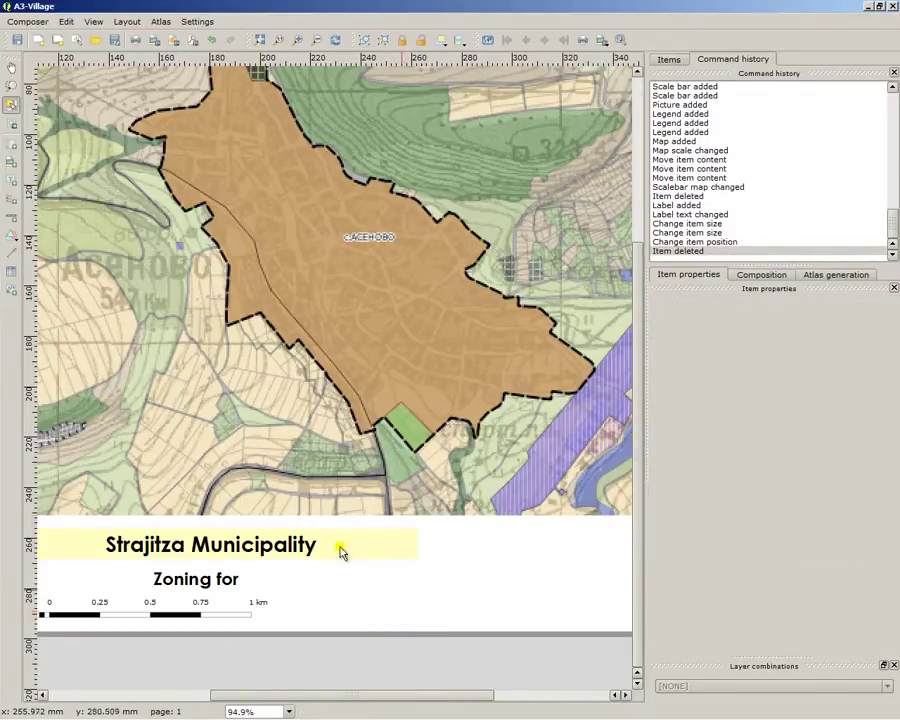
# Step: Add a new scale bar below the map, set its style to Numeric, and shift it down-right
pyautogui.click(15, 220)
pyautogui.click(360, 596)
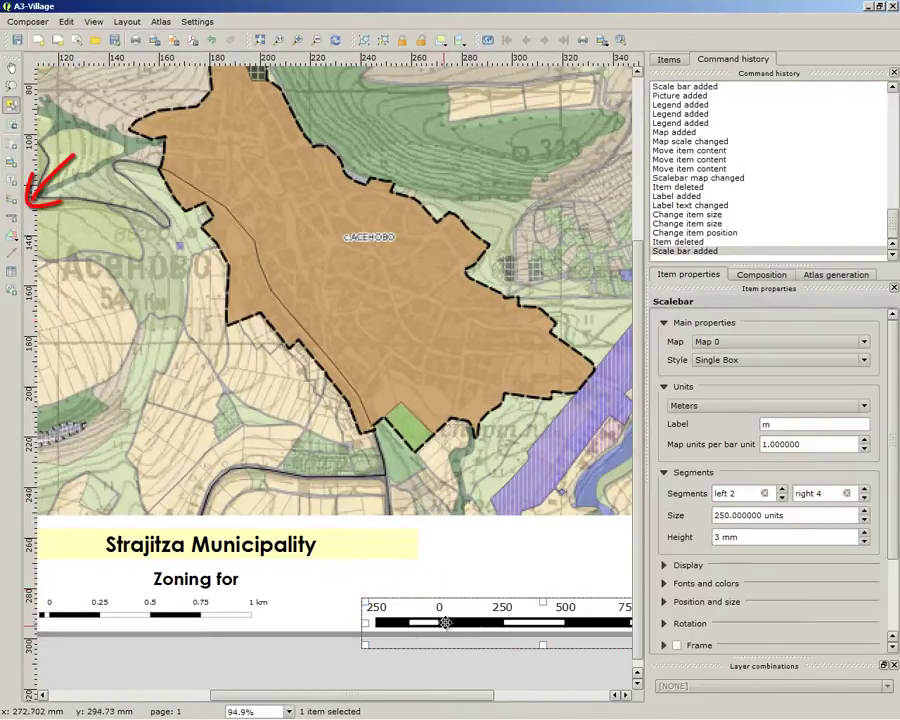
pyautogui.moveTo(410, 602); pyautogui.dragTo(386, 605)
pyautogui.scroll(-2, 285, 596)
pyautogui.scroll(1, 372, 546)
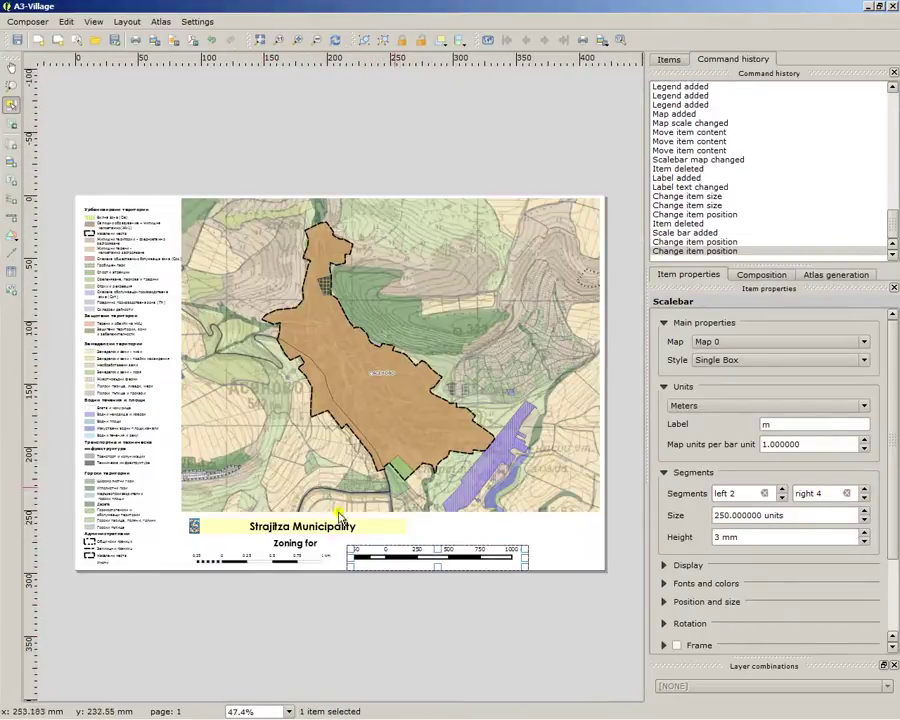
pyautogui.scroll(1, 503, 546)
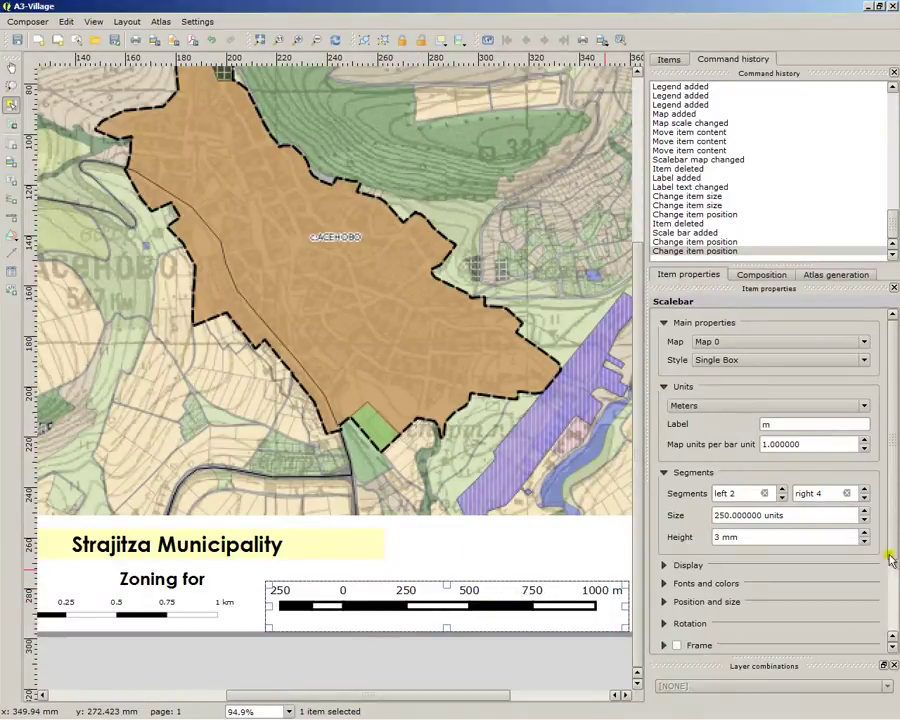
pyautogui.click(732, 360)
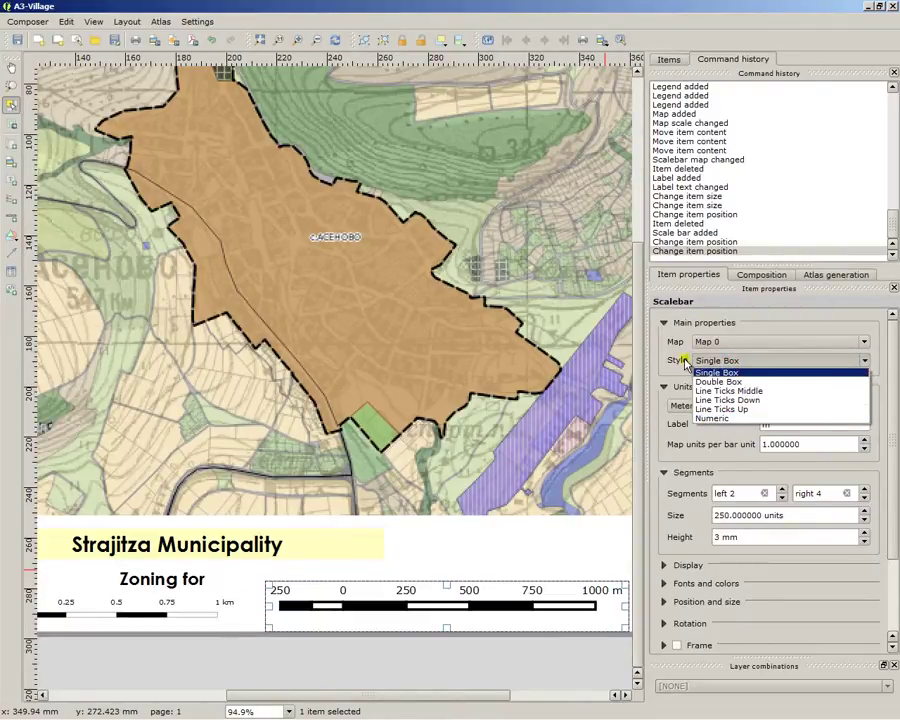
pyautogui.click(733, 418)
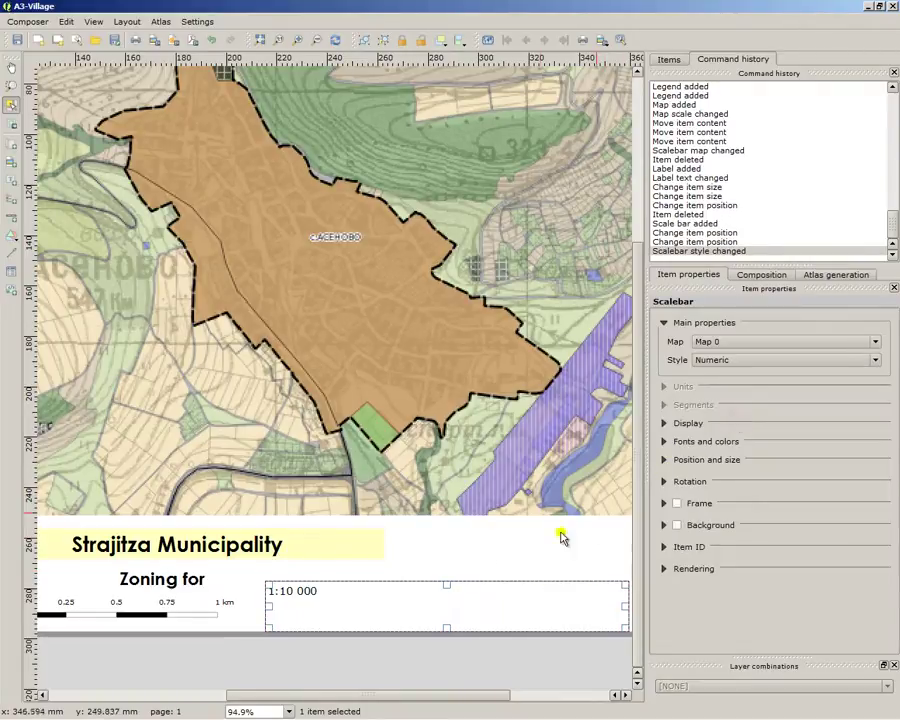
pyautogui.moveTo(326, 593); pyautogui.dragTo(364, 603)
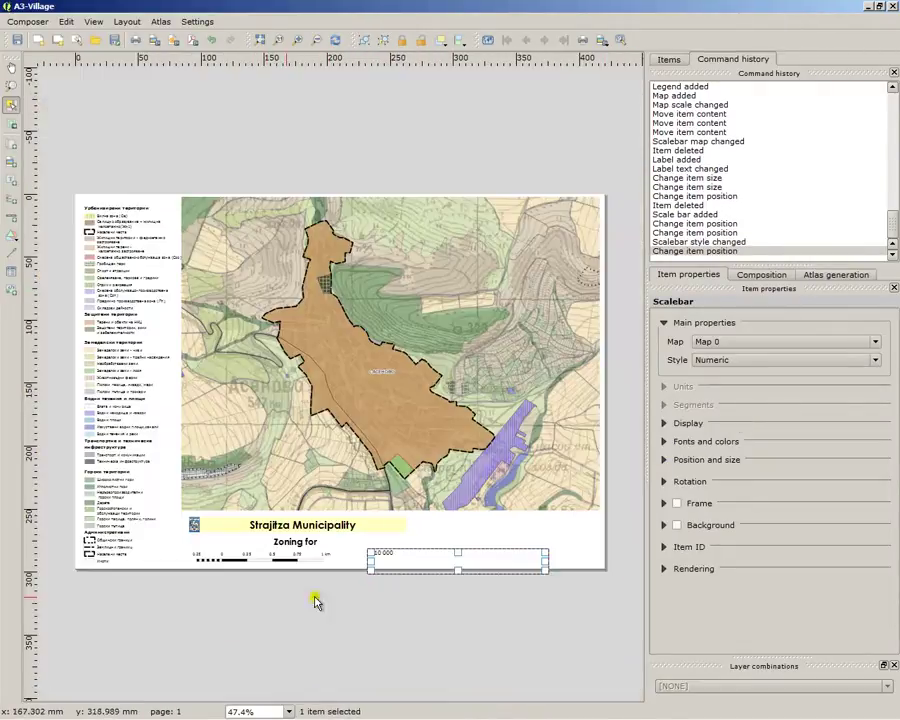
# Step: Shrink and resize the numeric scale's box beside the graphic scale bar
pyautogui.scroll(-1, 396, 517)
pyautogui.moveTo(545, 570); pyautogui.dragTo(398, 559)
pyautogui.scroll(1, 390, 569)
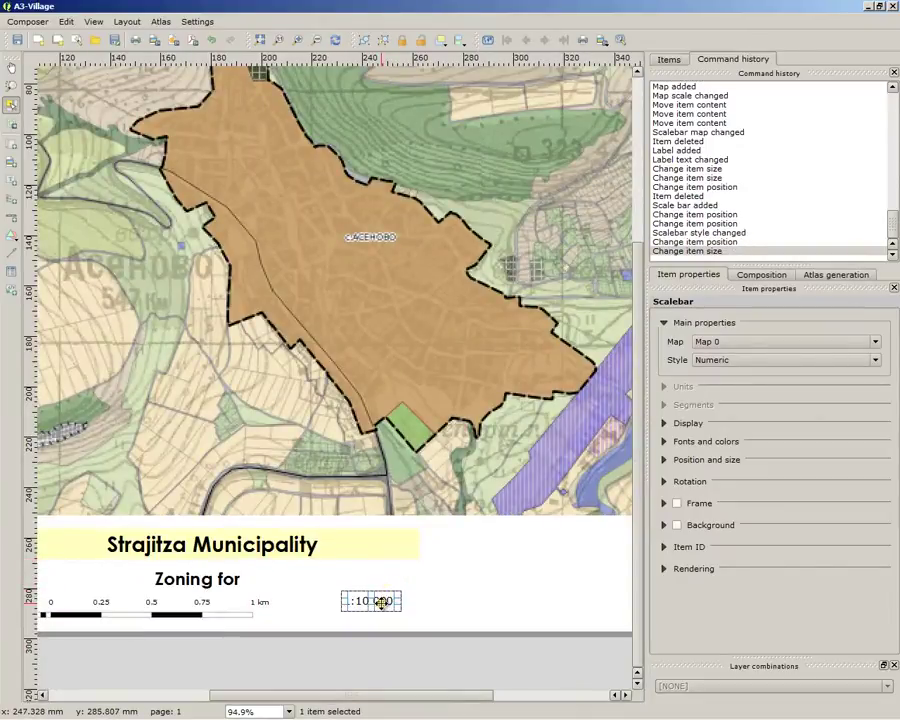
pyautogui.scroll(1, 381, 601)
pyautogui.scroll(-1, 374, 600)
pyautogui.scroll(-1, 378, 542)
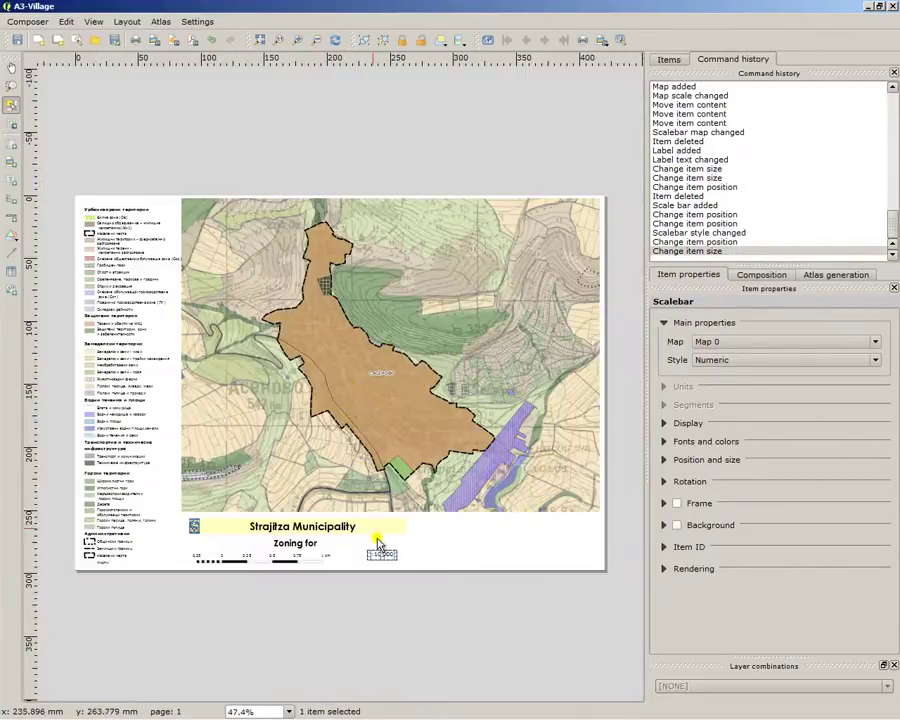
pyautogui.scroll(1, 378, 542)
pyautogui.moveTo(394, 596); pyautogui.dragTo(416, 610)
pyautogui.scroll(-1, 416, 610)
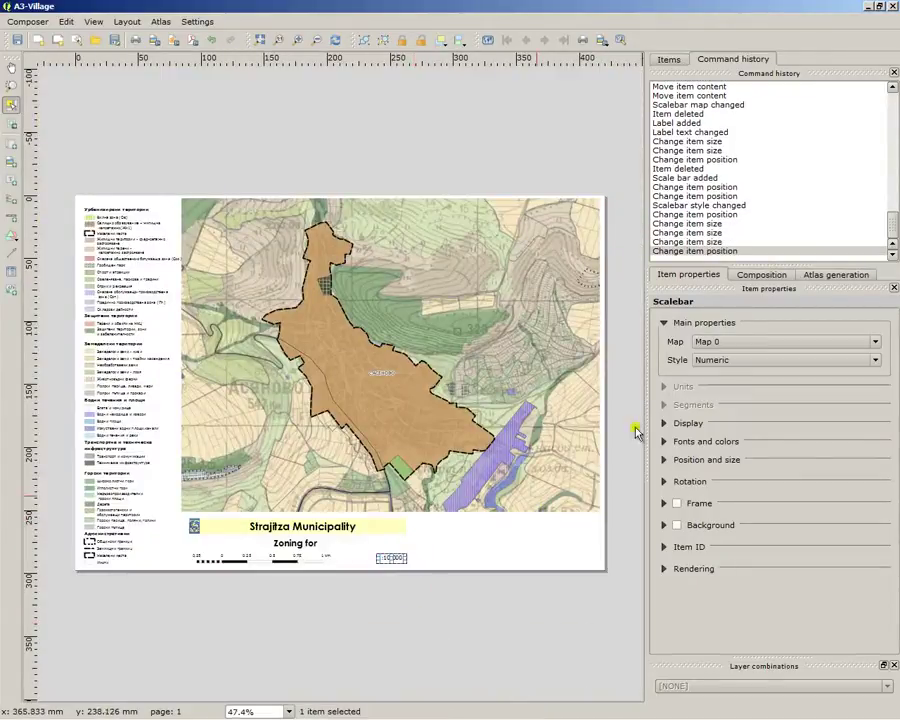
# Step: Keep the scale bar linked to Map 0 and test the map at a 20000 scale
pyautogui.click(706, 342)
pyautogui.click(706, 348)
pyautogui.click(473, 388)
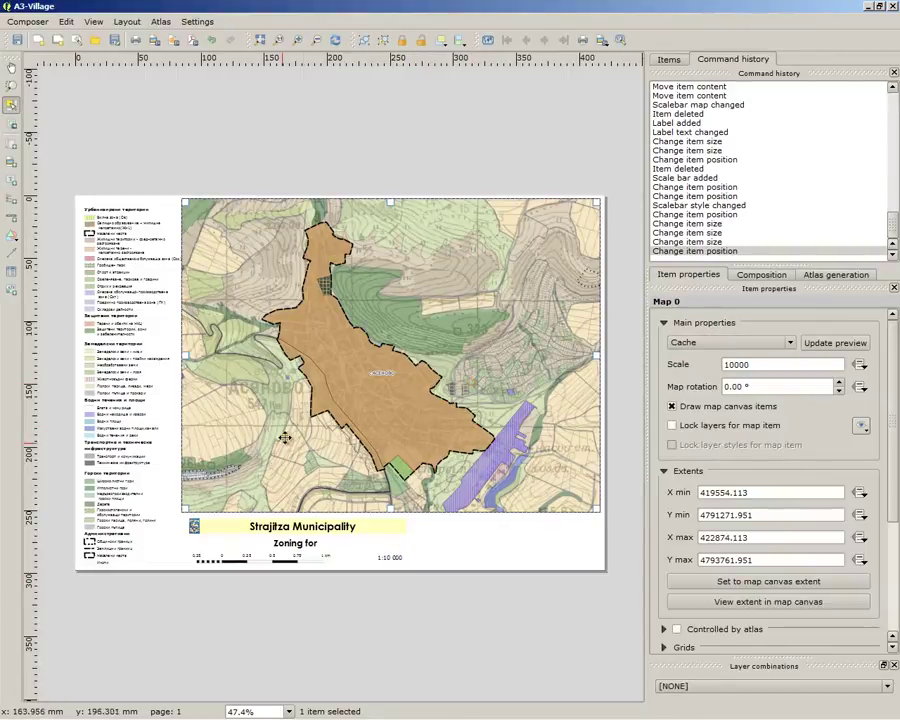
pyautogui.doubleClick(757, 365)
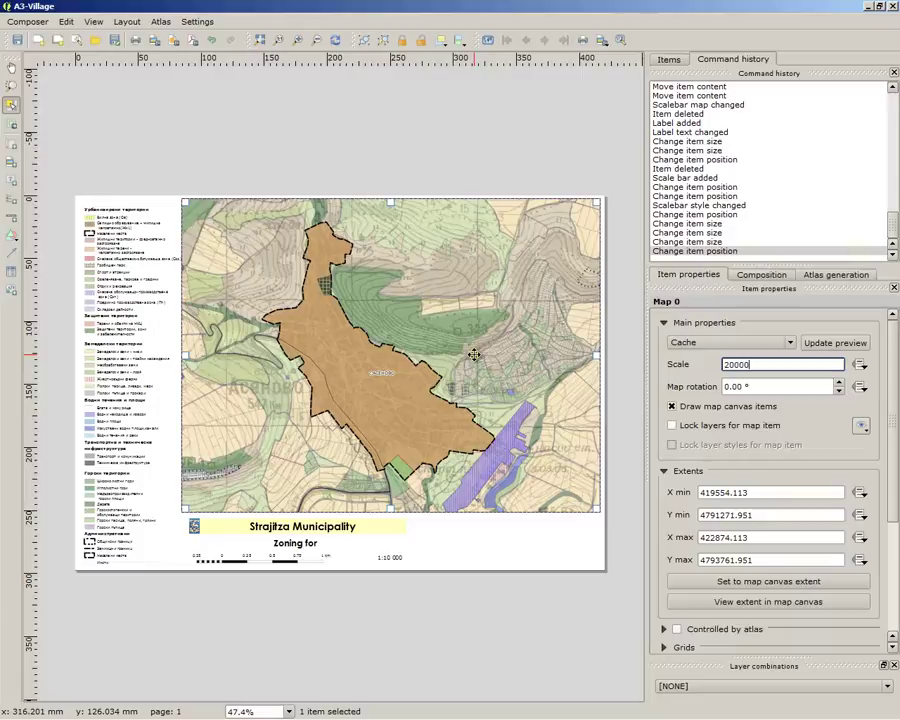
pyautogui.press('Return')
# Step: Inspect both scale items, then set the map scale back to 1:10000
pyautogui.click(390, 556)
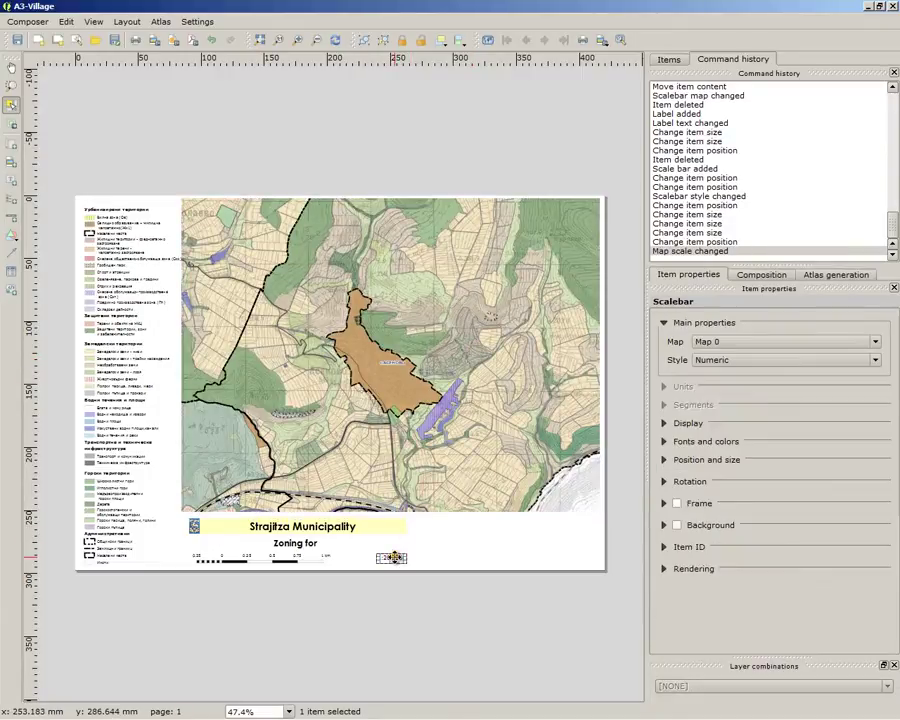
pyautogui.click(278, 560)
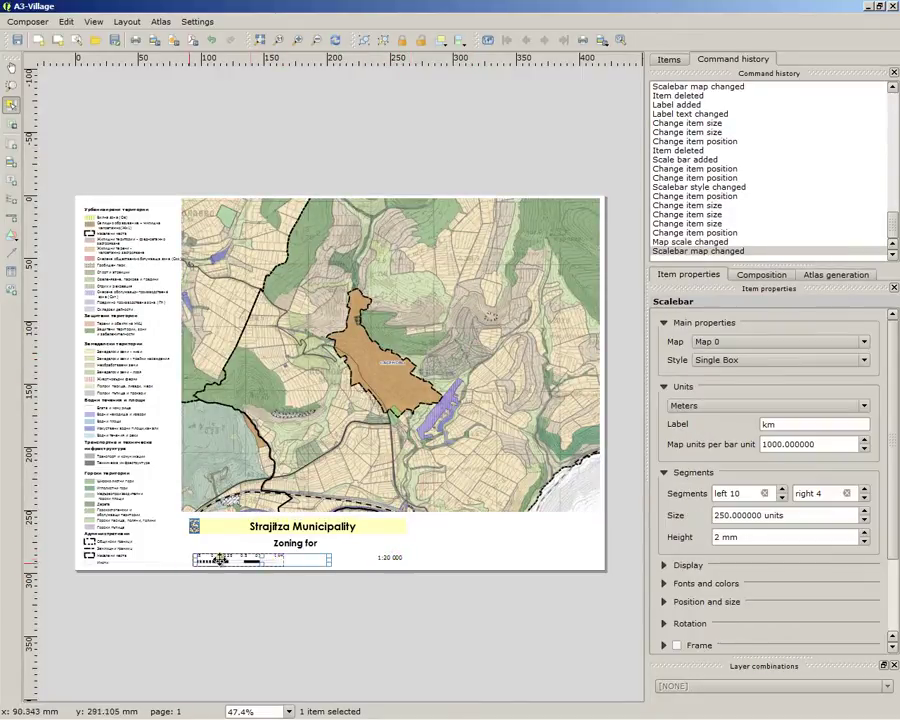
pyautogui.scroll(1, 241, 560)
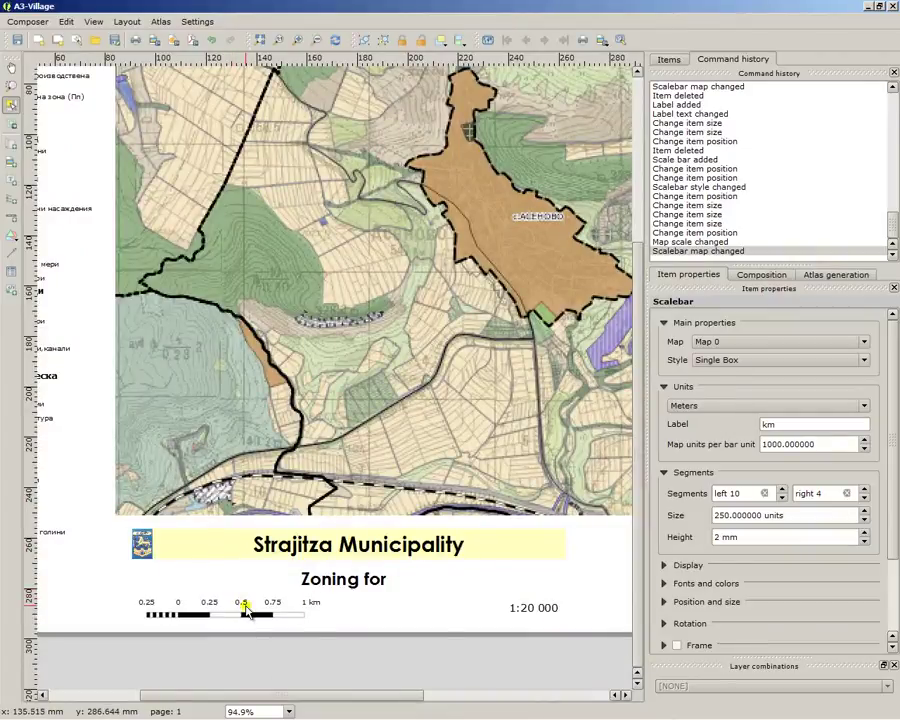
pyautogui.scroll(-1, 267, 612)
pyautogui.click(424, 476)
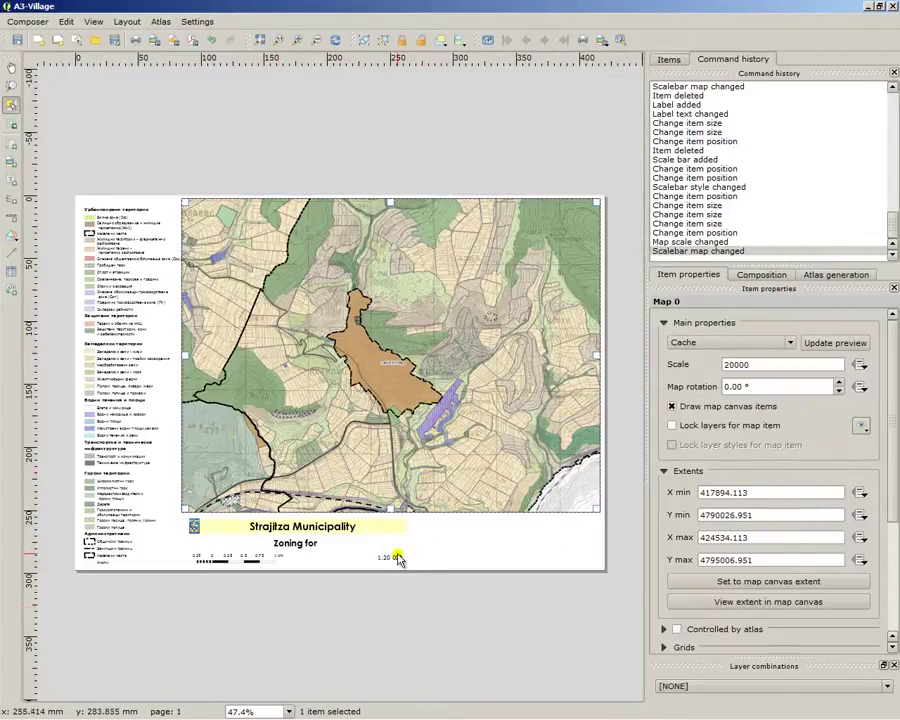
pyautogui.scroll(1, 400, 540)
pyautogui.click(381, 606)
pyautogui.click(352, 443)
pyautogui.scroll(-1, 352, 443)
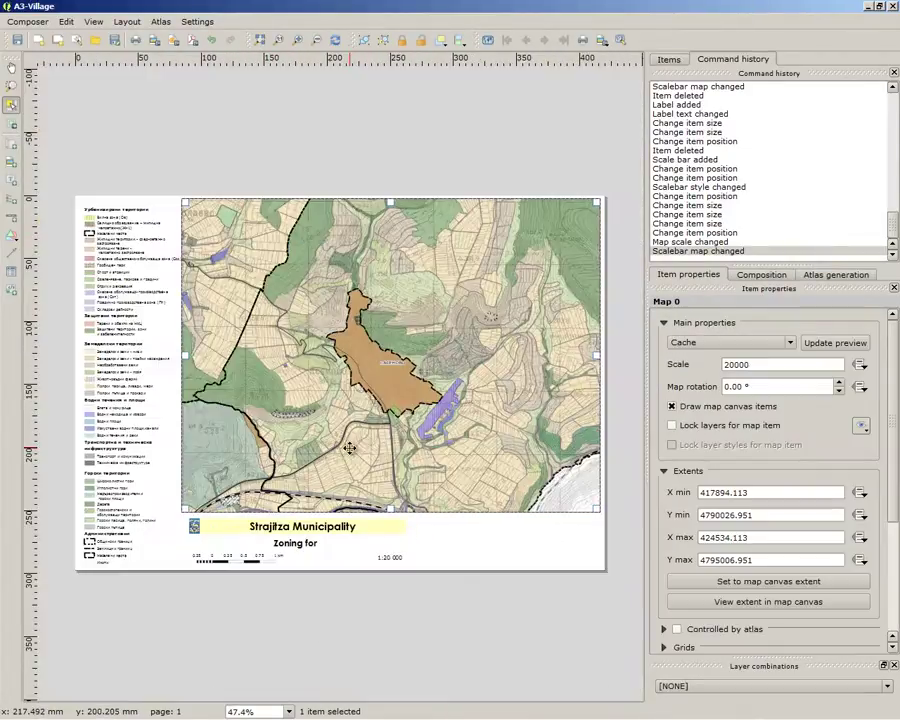
pyautogui.doubleClick(735, 364)
pyautogui.write('10')
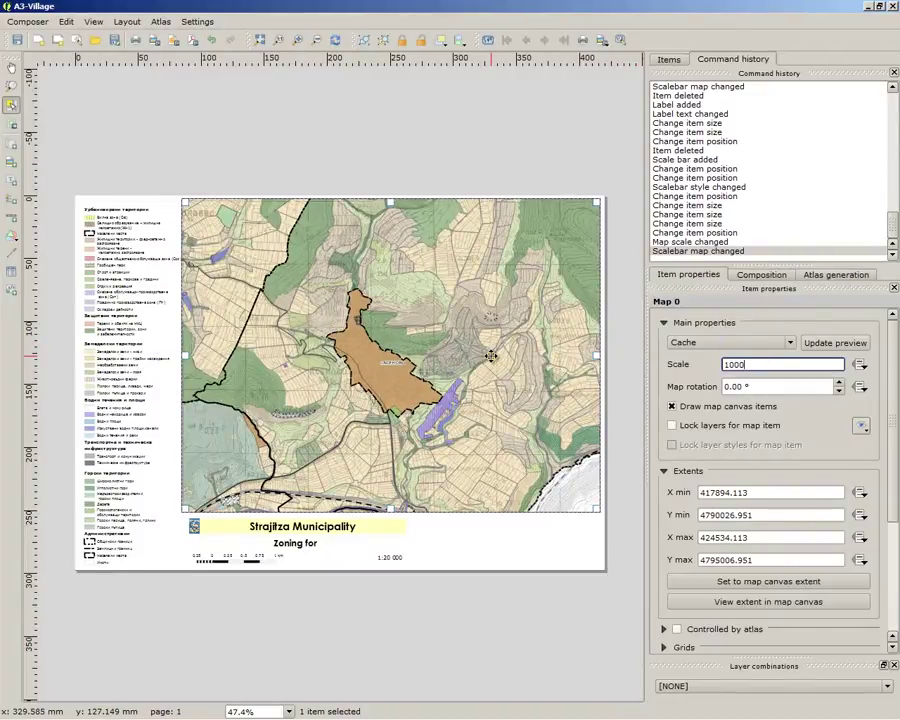
pyautogui.press('Return')
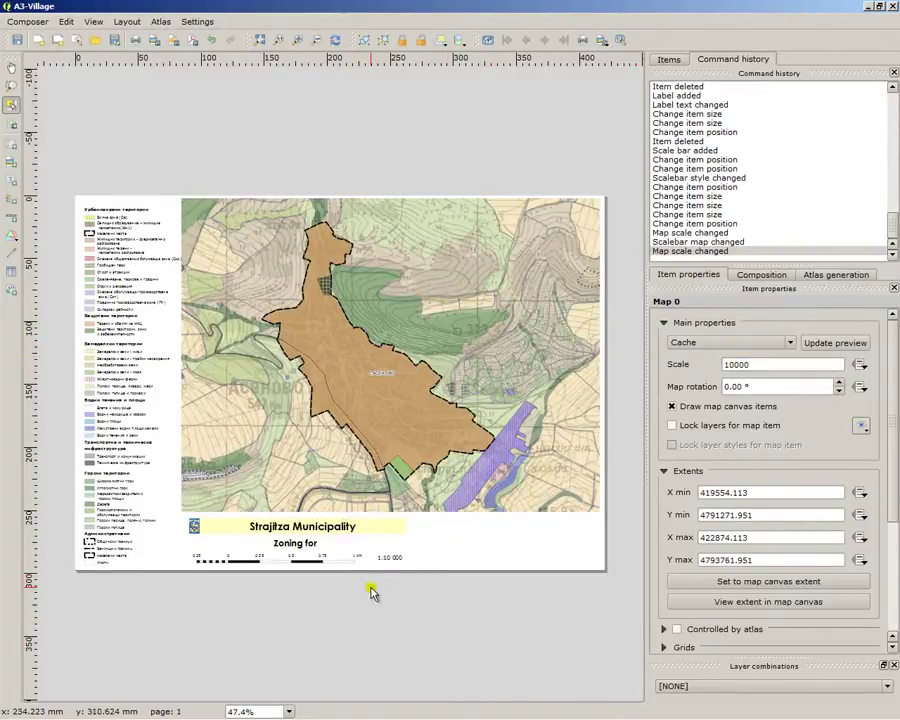
# Step: Select the 'Zoning for' label to check it, then deselect it
pyautogui.click(284, 546)
pyautogui.scroll(1, 319, 561)
pyautogui.scroll(-1, 330, 565)
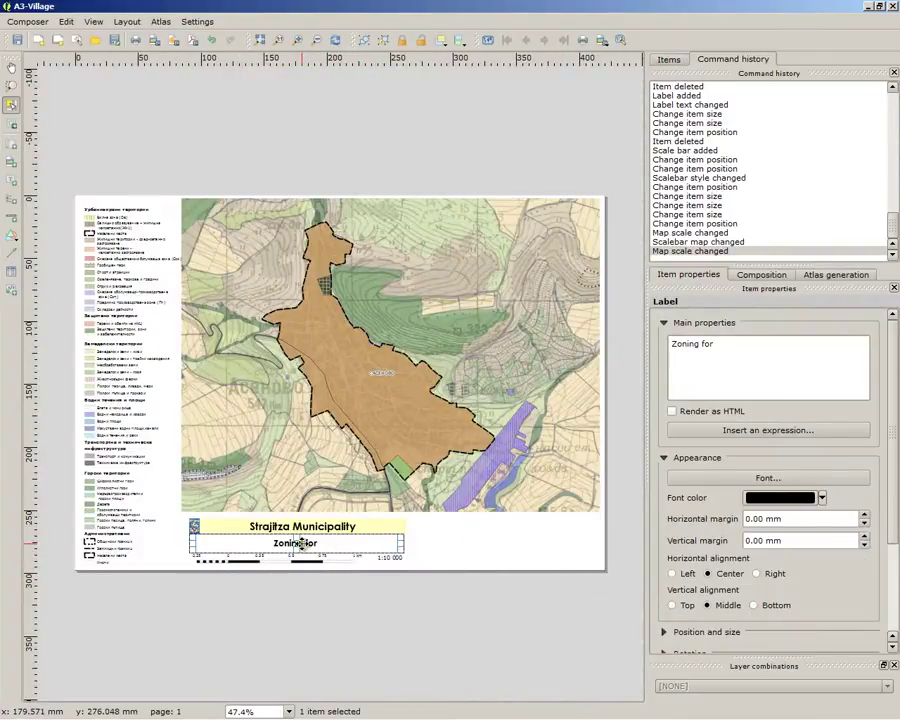
pyautogui.scroll(1, 320, 560)
pyautogui.scroll(-1, 345, 621)
pyautogui.click(342, 621)
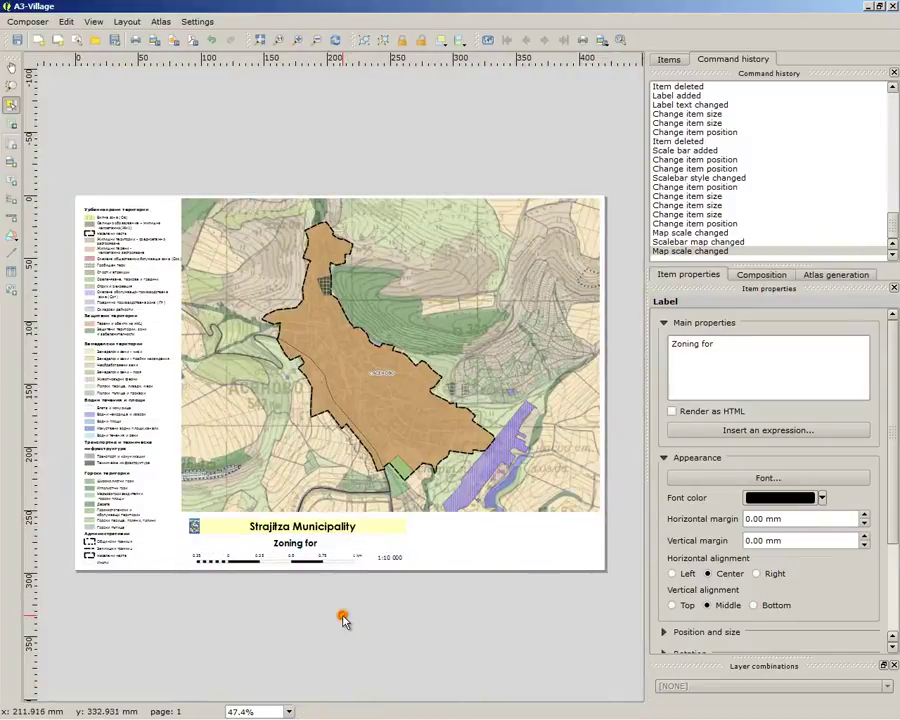
# Step: Check the page settings, nudge the map frame up, and scroll to its Extents
pyautogui.click(726, 343)
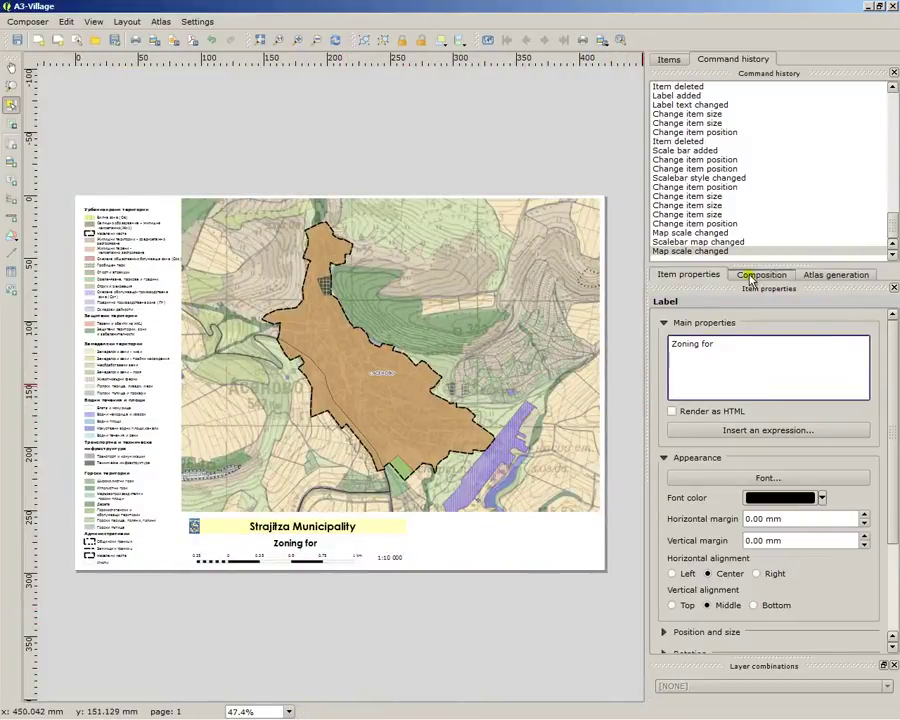
pyautogui.click(753, 275)
pyautogui.click(665, 277)
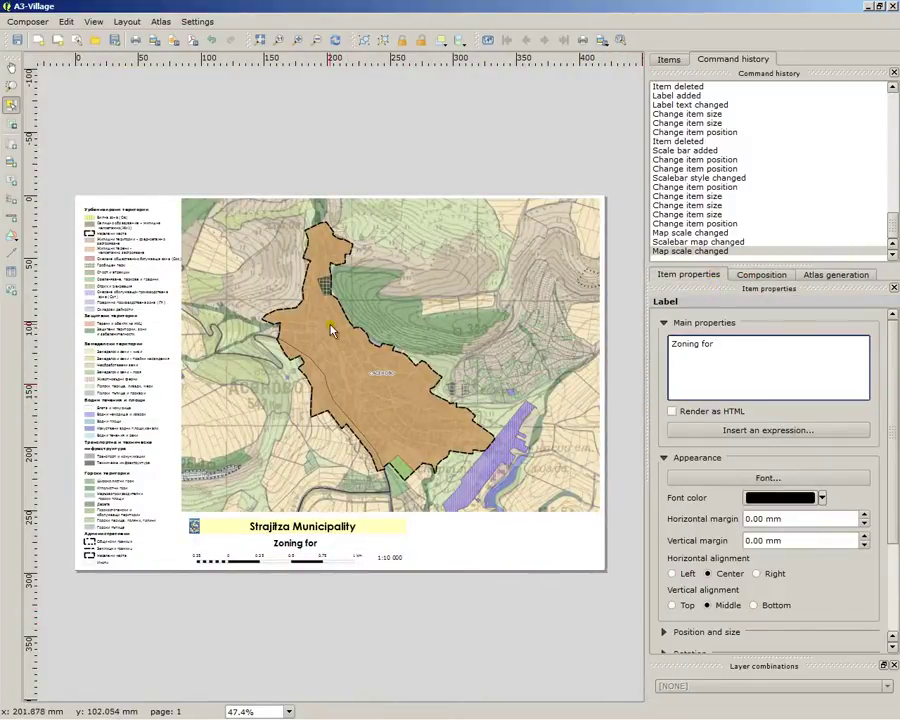
pyautogui.moveTo(333, 331); pyautogui.dragTo(333, 329)
pyautogui.scroll(-5, 870, 490)
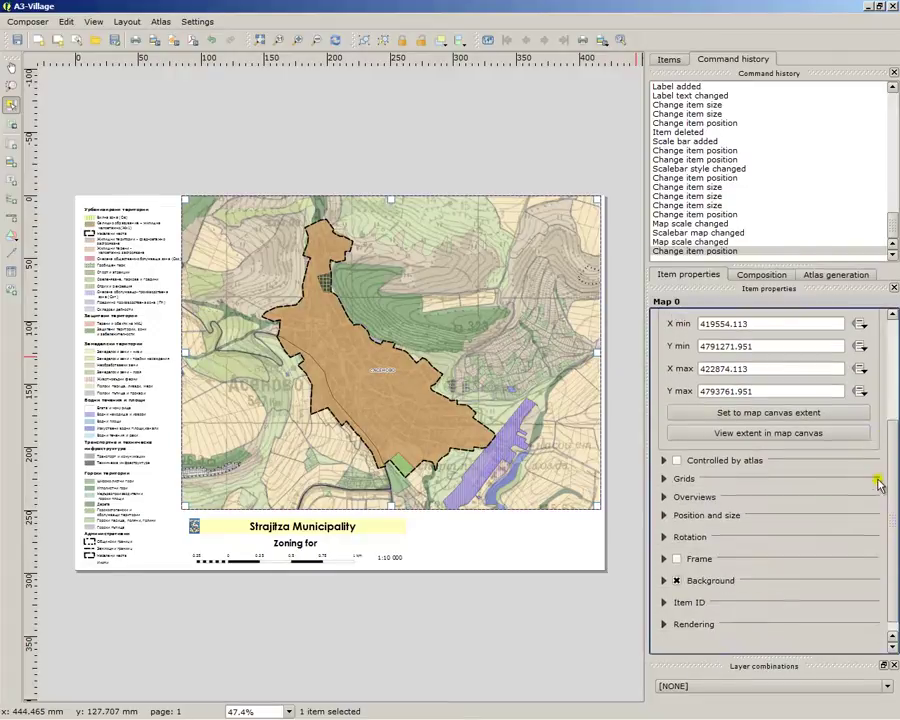
pyautogui.scroll(3, 876, 458)
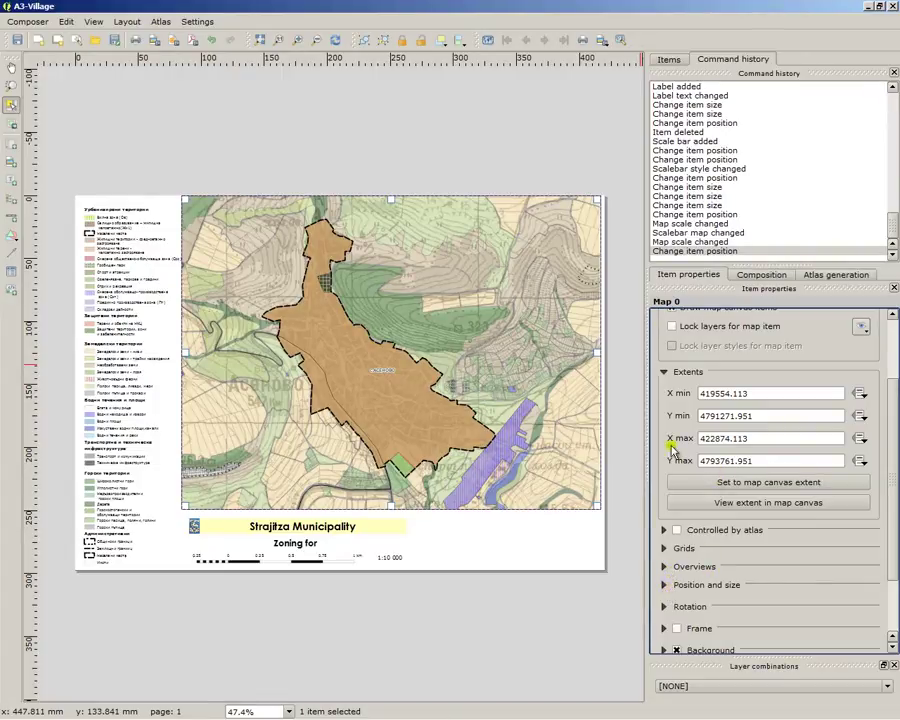
pyautogui.scroll(-1, 705, 550)
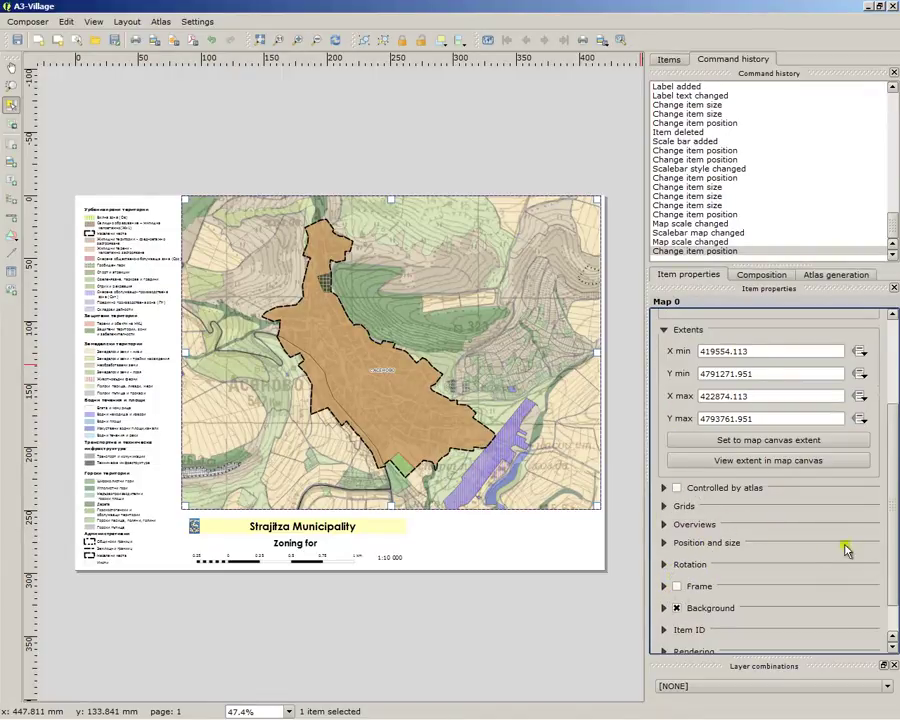
pyautogui.scroll(-1, 846, 549)
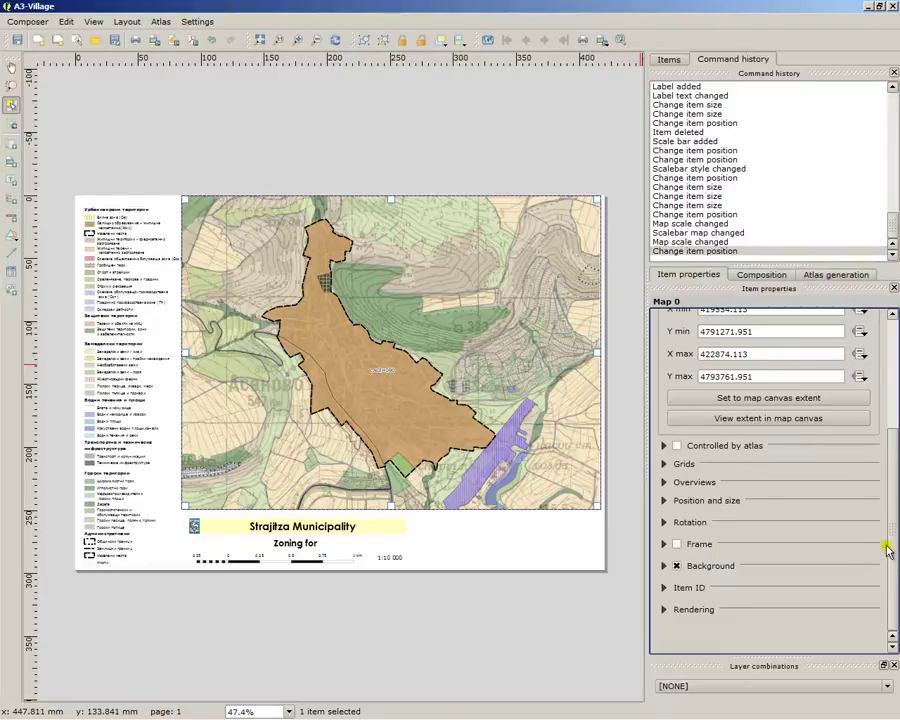
pyautogui.scroll(2, 882, 540)
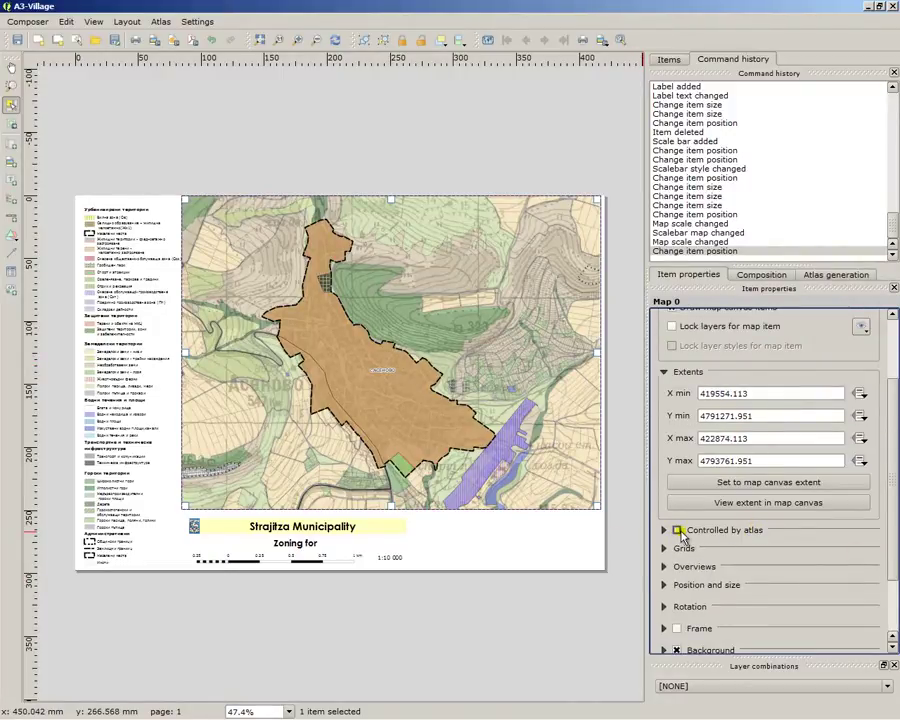
# Step: Tick 'Controlled by atlas' for Map 0, keeping a 10% margin around each feature
pyautogui.click(678, 531)
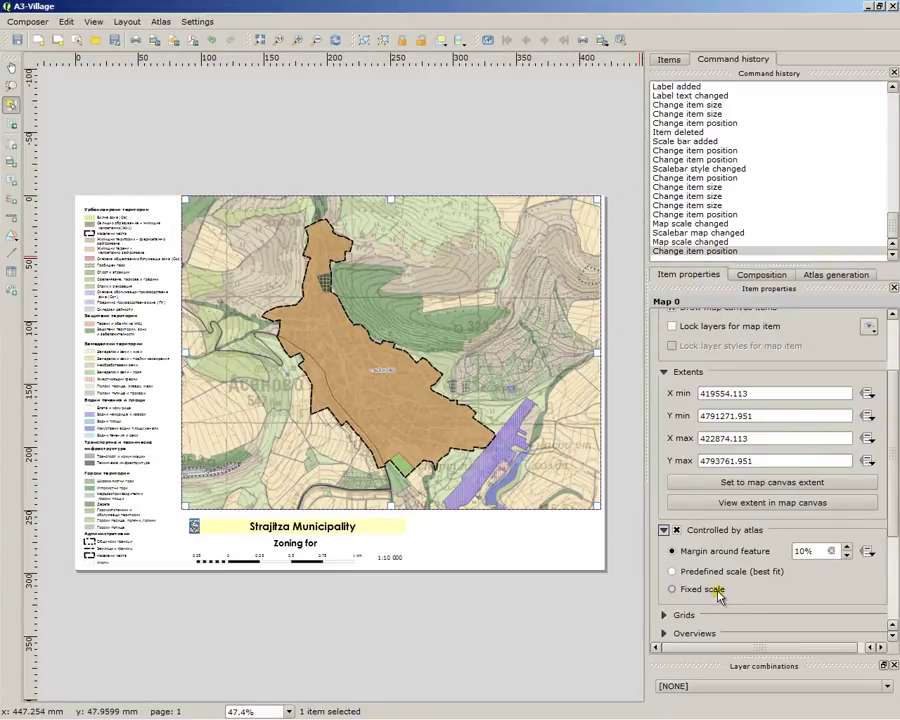
pyautogui.click(393, 560)
pyautogui.click(396, 382)
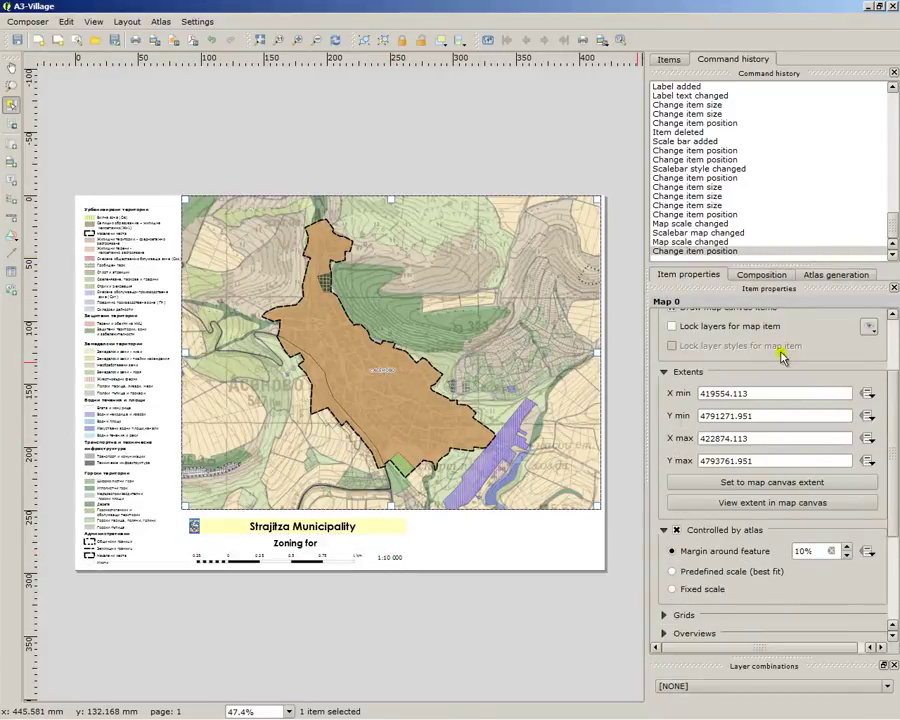
pyautogui.moveTo(895, 402); pyautogui.dragTo(892, 512)
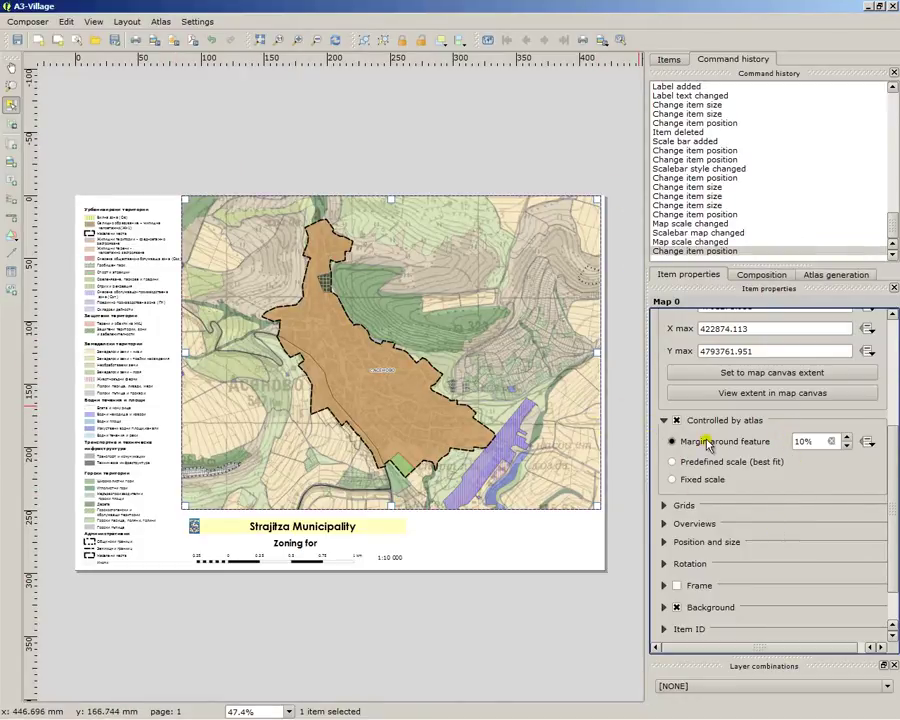
# Step: Turn on the atlas preview and step forward through three village maps
pyautogui.click(484, 41)
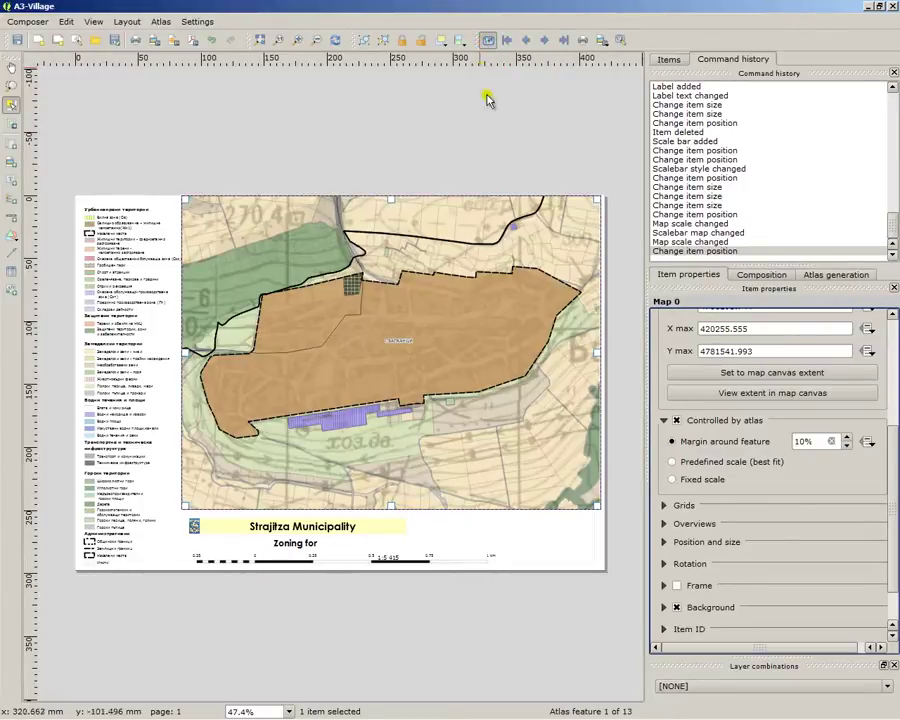
pyautogui.click(543, 41)
pyautogui.click(543, 41)
pyautogui.click(543, 41)
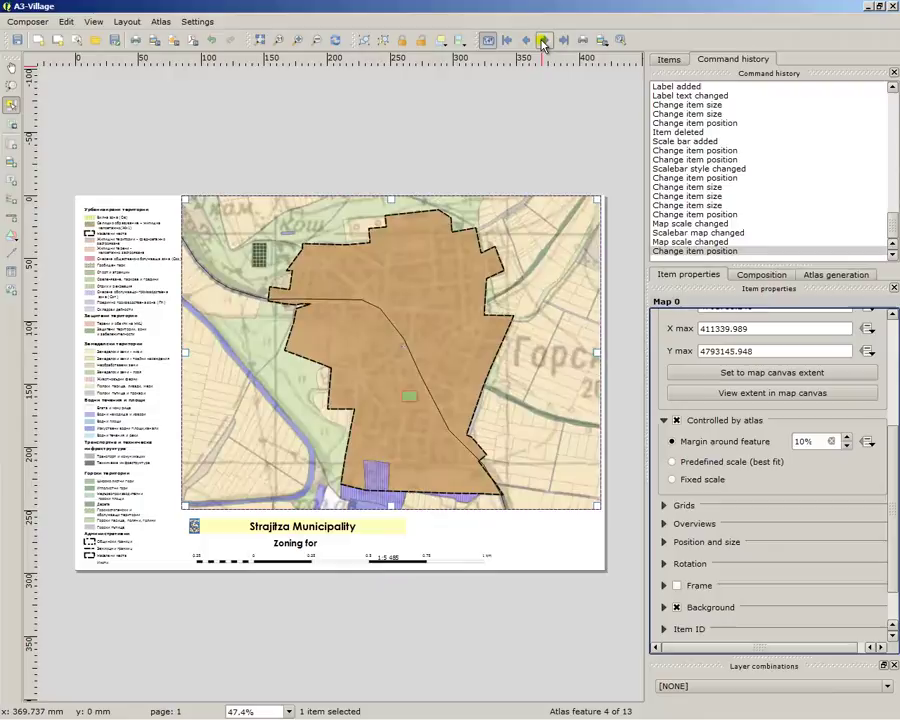
# Step: Inspect the numeric scale bar and the map's atlas scaling settings
pyautogui.scroll(2, 388, 588)
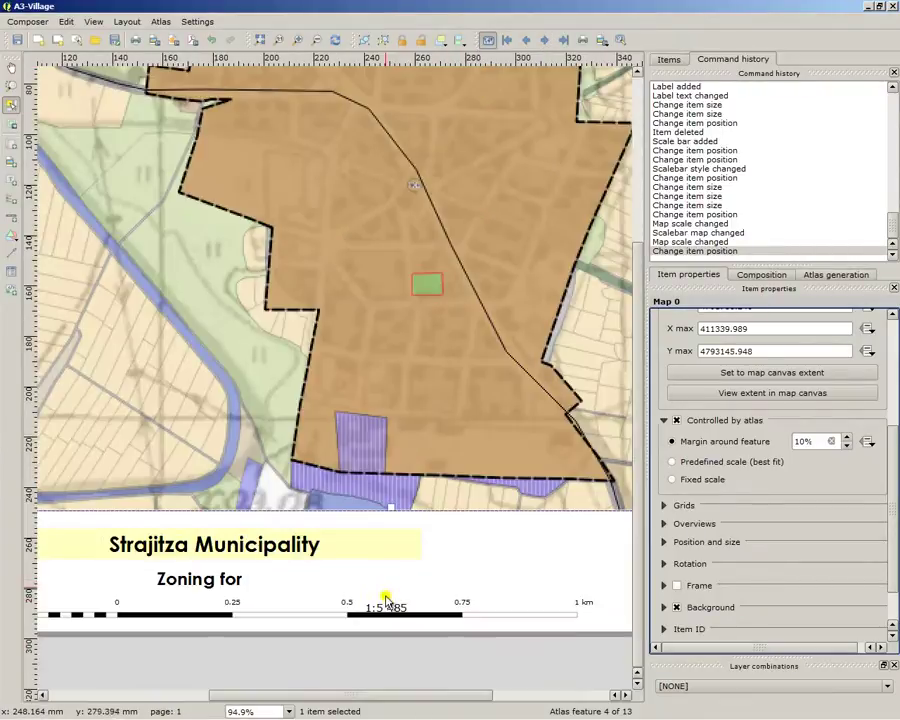
pyautogui.click(381, 622)
pyautogui.click(384, 621)
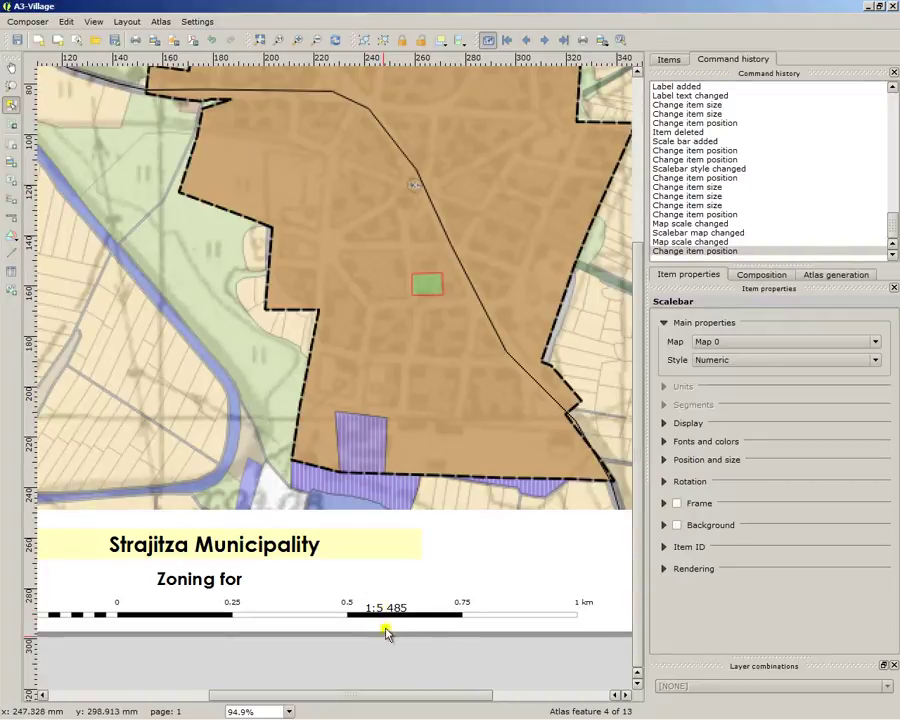
pyautogui.scroll(-2, 388, 461)
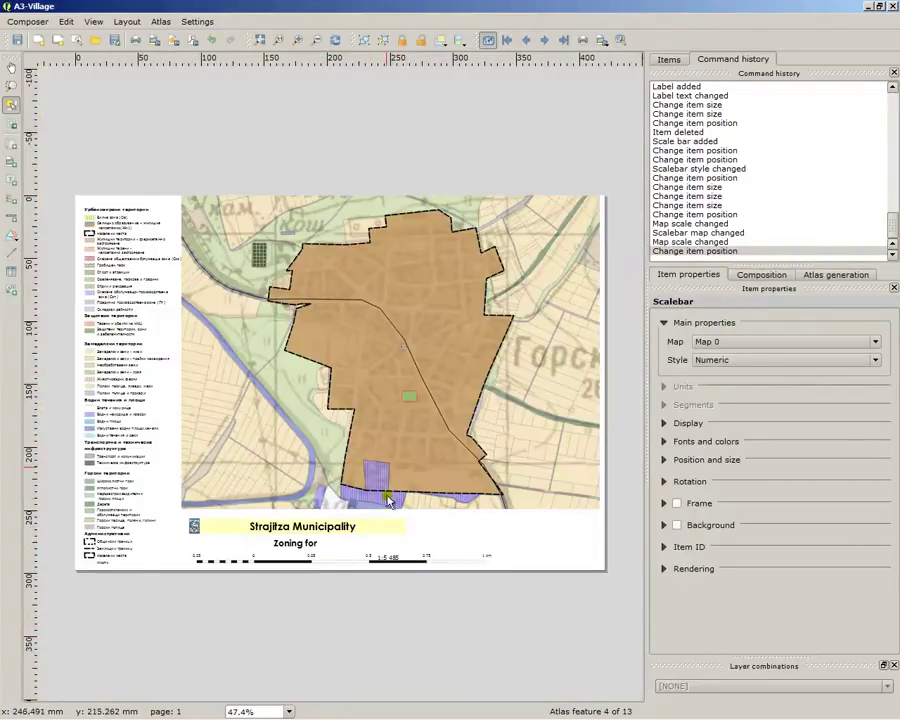
pyautogui.scroll(2, 390, 500)
pyautogui.click(374, 594)
pyautogui.scroll(-2, 390, 618)
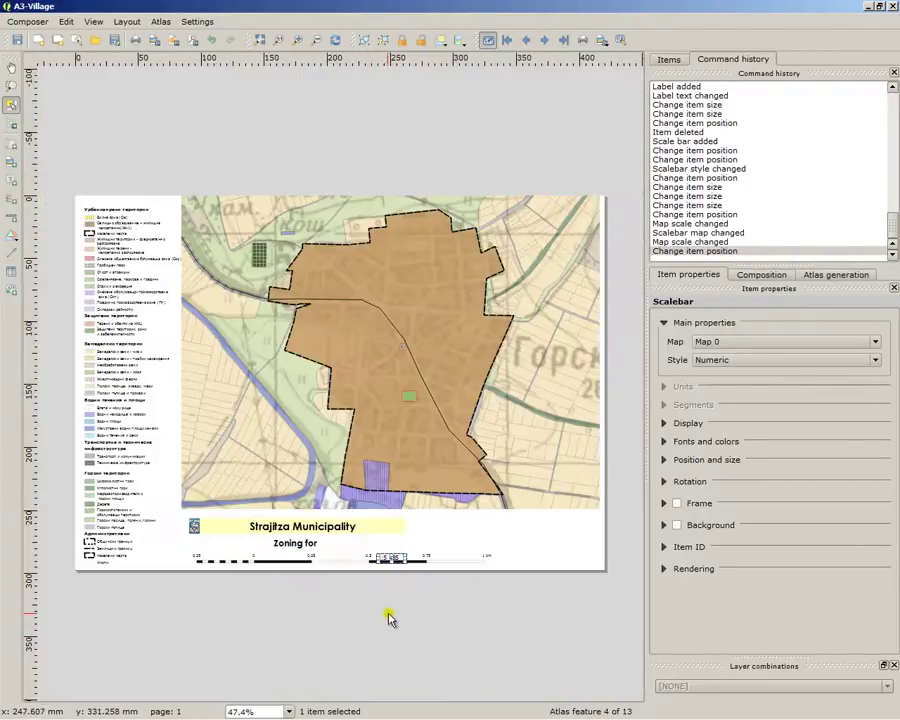
pyautogui.click(350, 478)
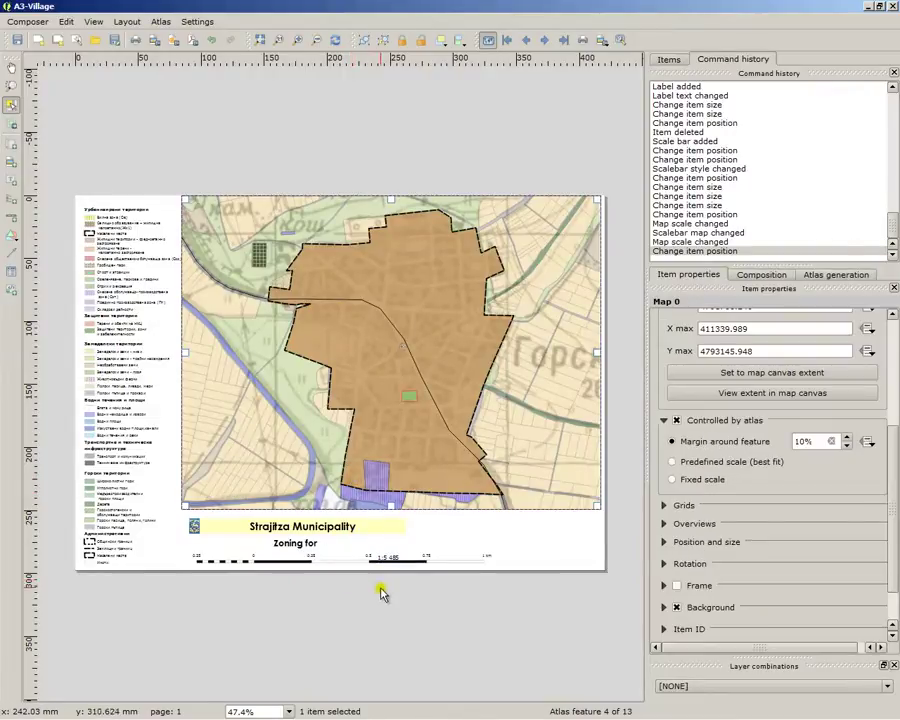
pyautogui.scroll(3, 380, 594)
pyautogui.scroll(-2, 394, 546)
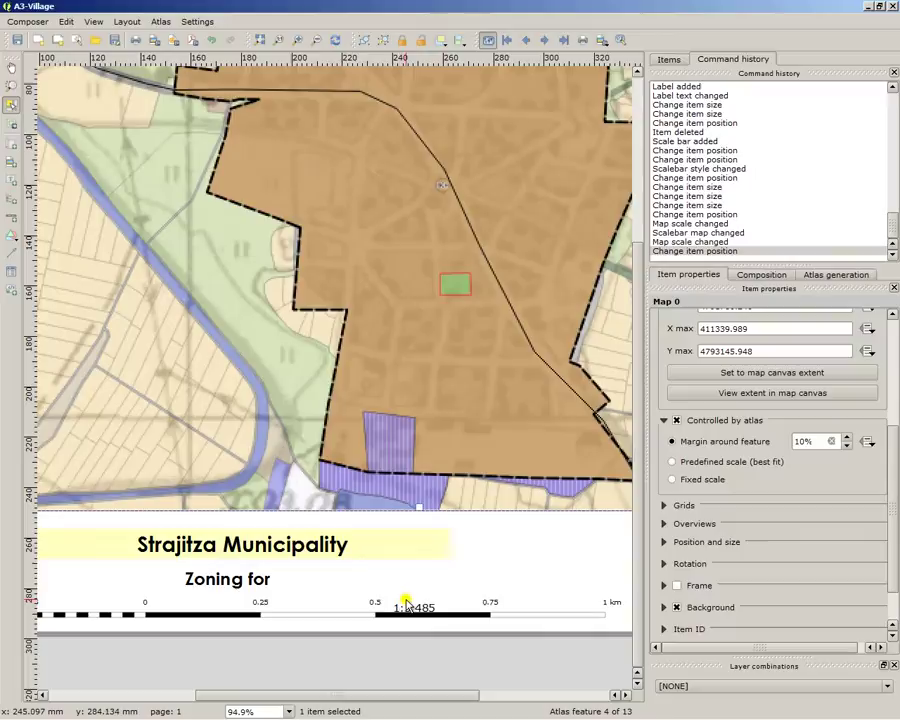
pyautogui.scroll(-2, 402, 602)
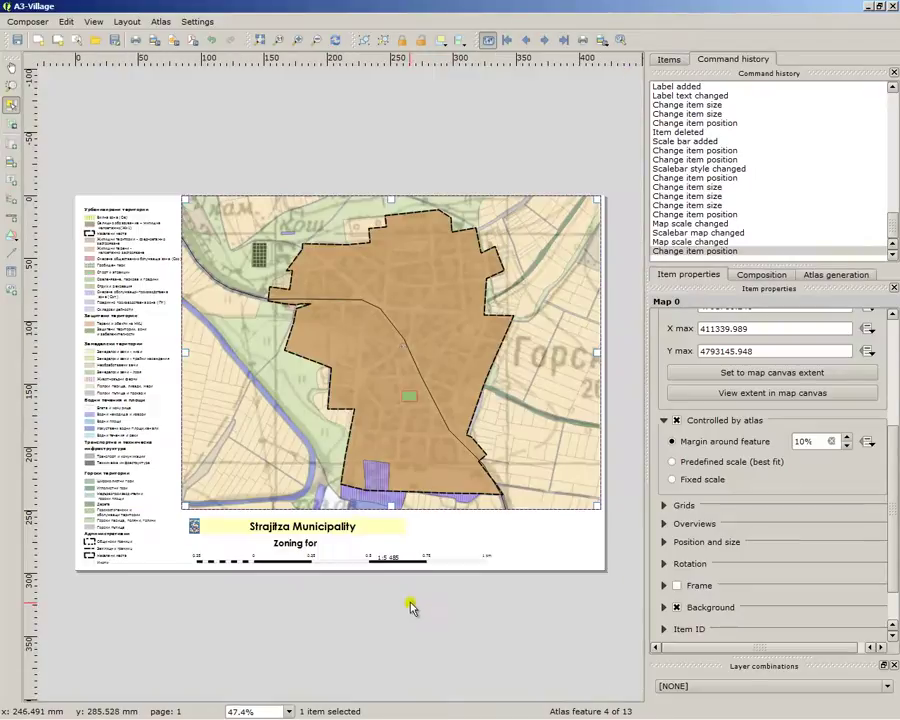
pyautogui.click(424, 141)
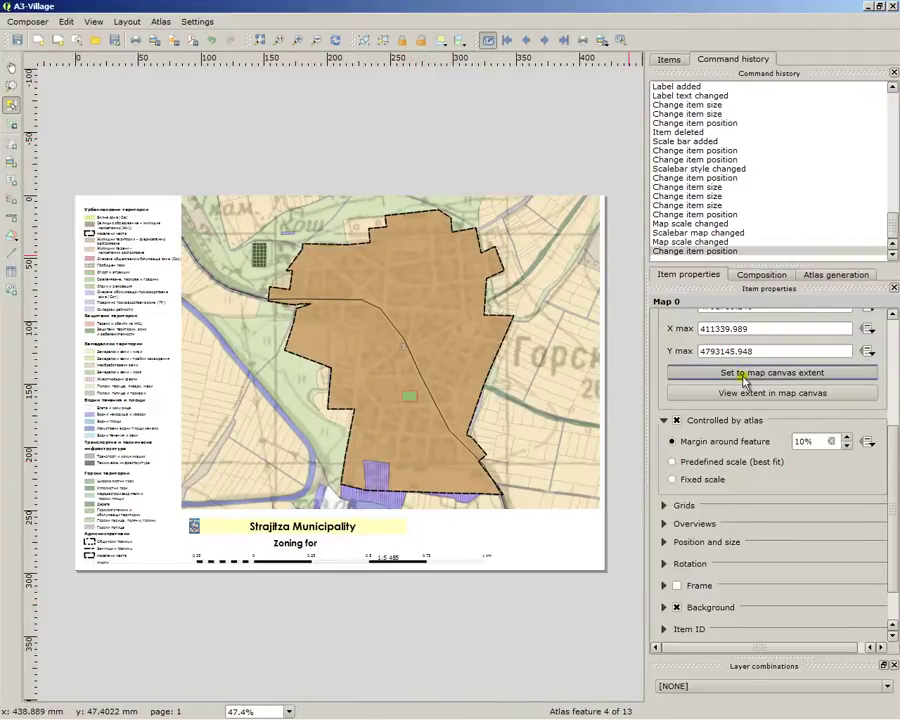
# Step: Advance the atlas preview through five more village sheets
pyautogui.click(545, 40)
pyautogui.click(545, 40)
pyautogui.click(545, 40)
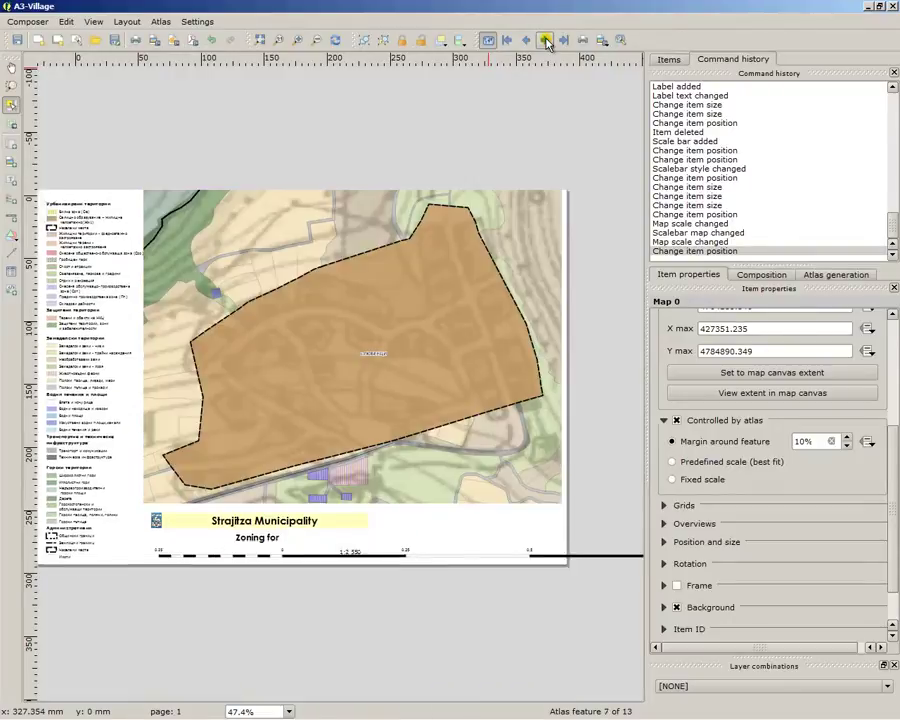
pyautogui.click(545, 40)
pyautogui.click(545, 40)
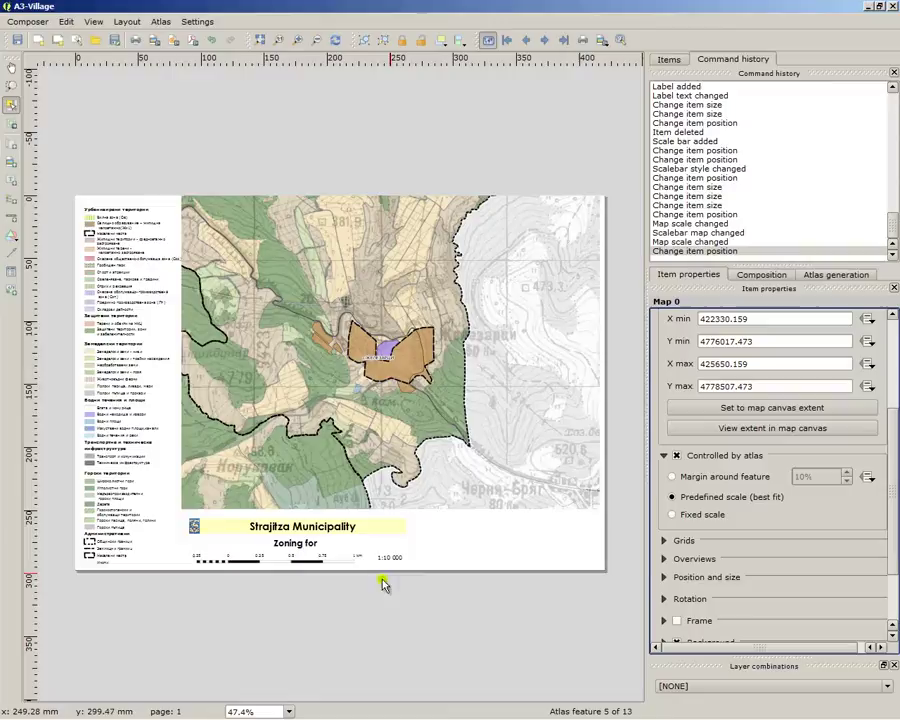
# Step: Minimize the composer and review the preset scales in the status-bar Scale list
pyautogui.click(866, 7)
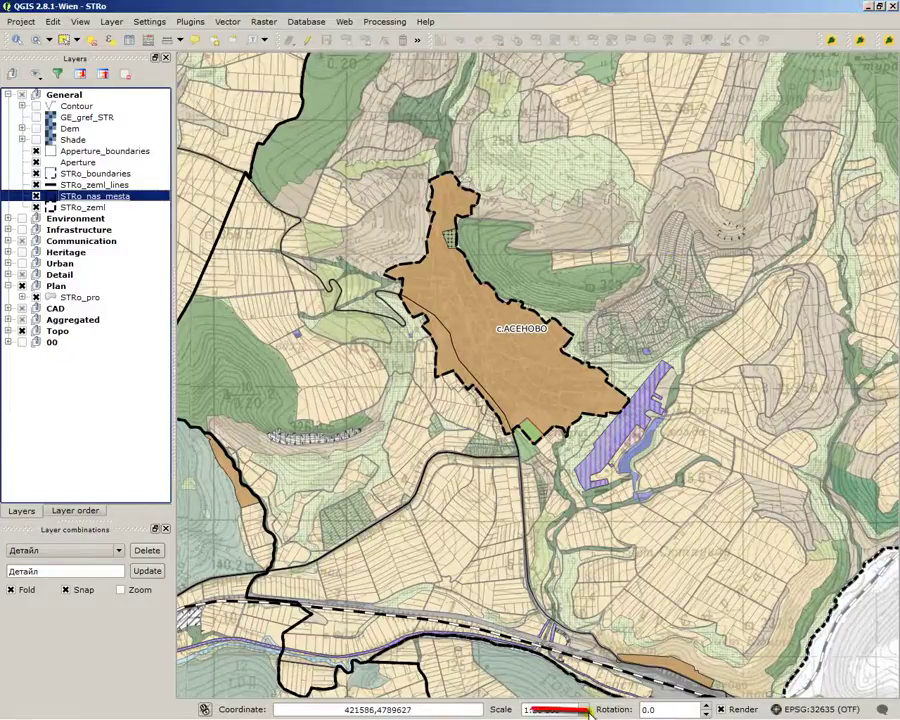
pyautogui.click(586, 710)
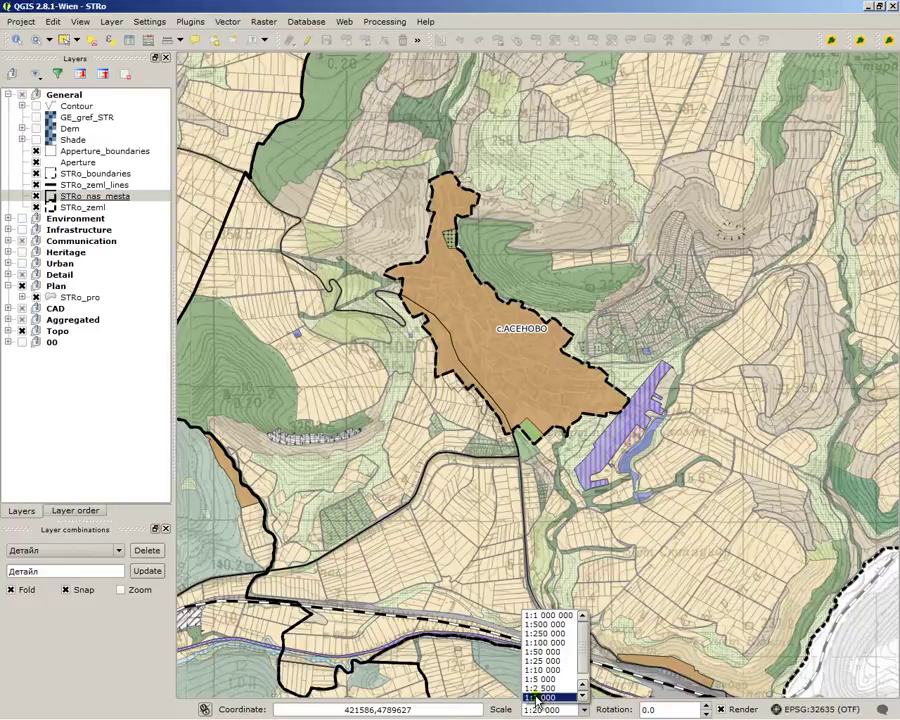
pyautogui.scroll(-1, 541, 694)
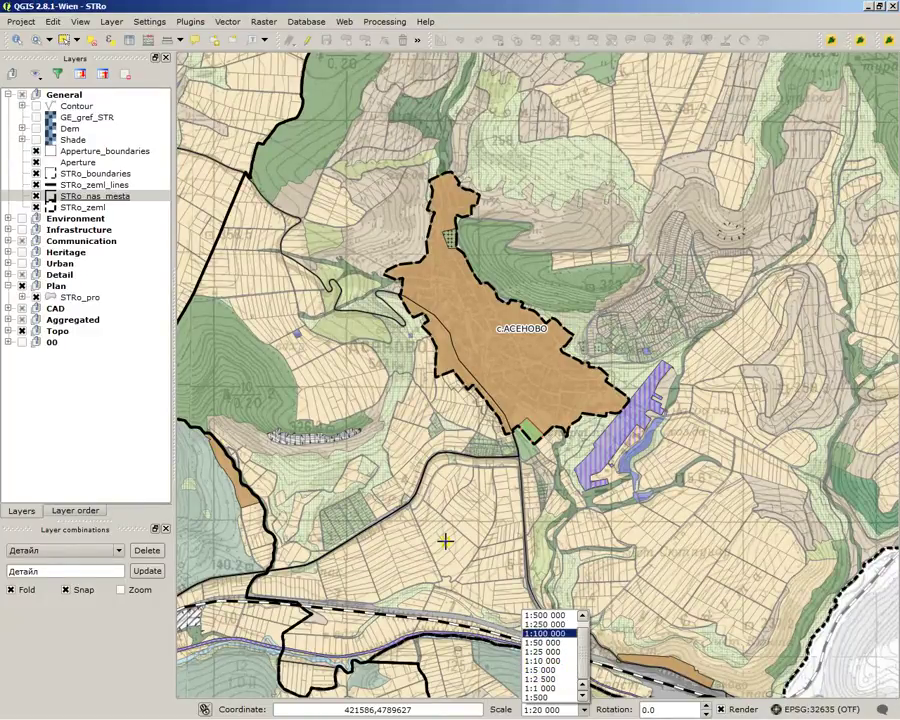
pyautogui.scroll(1, 563, 635)
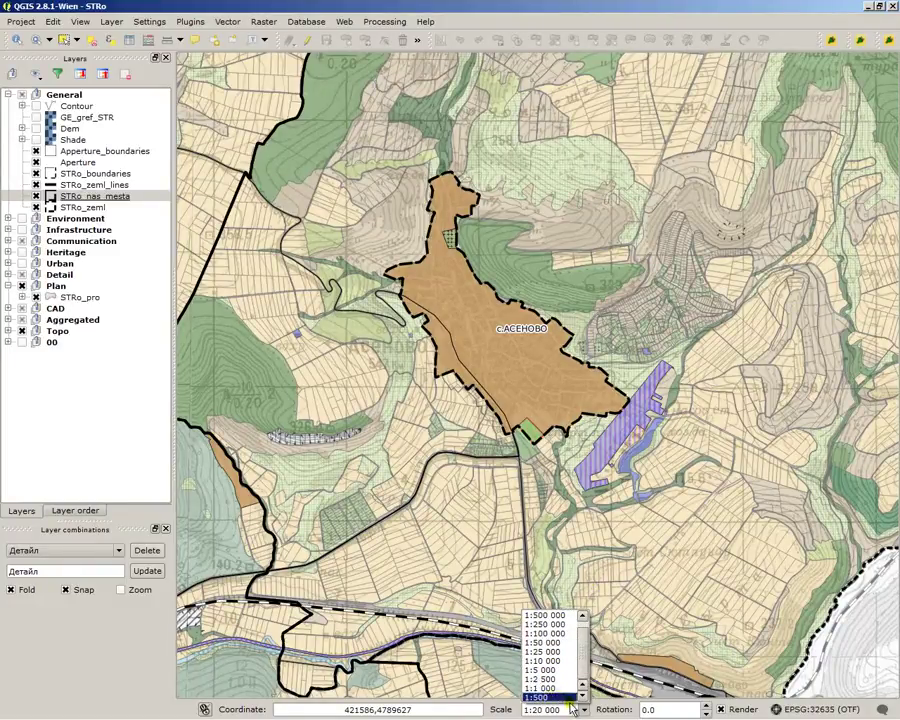
pyautogui.click(572, 707)
pyautogui.click(141, 25)
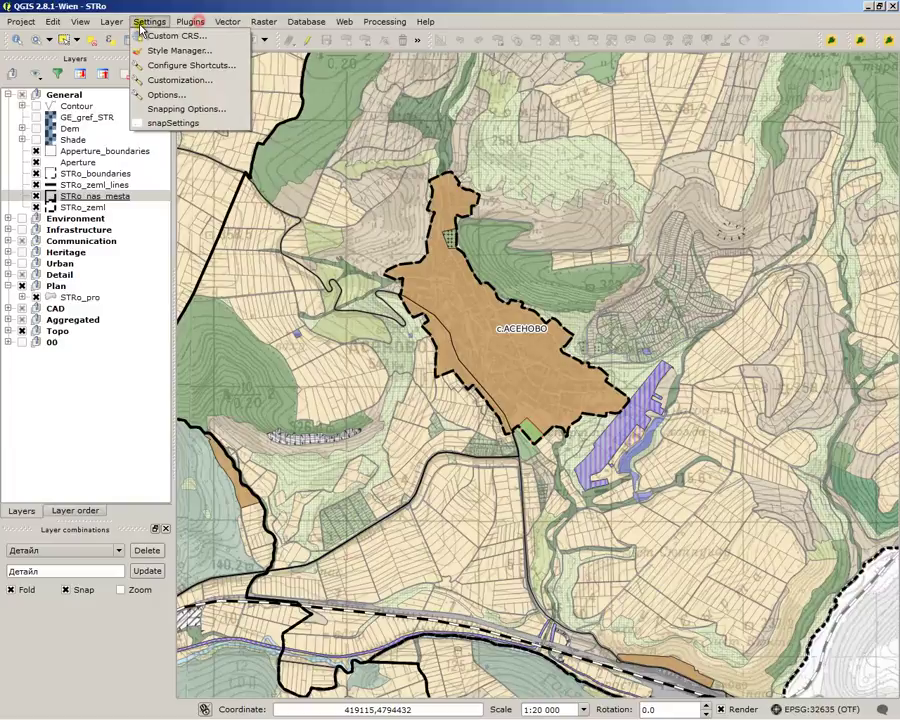
# Step: Open the Map Tools options and browse the predefined scales list
pyautogui.click(200, 98)
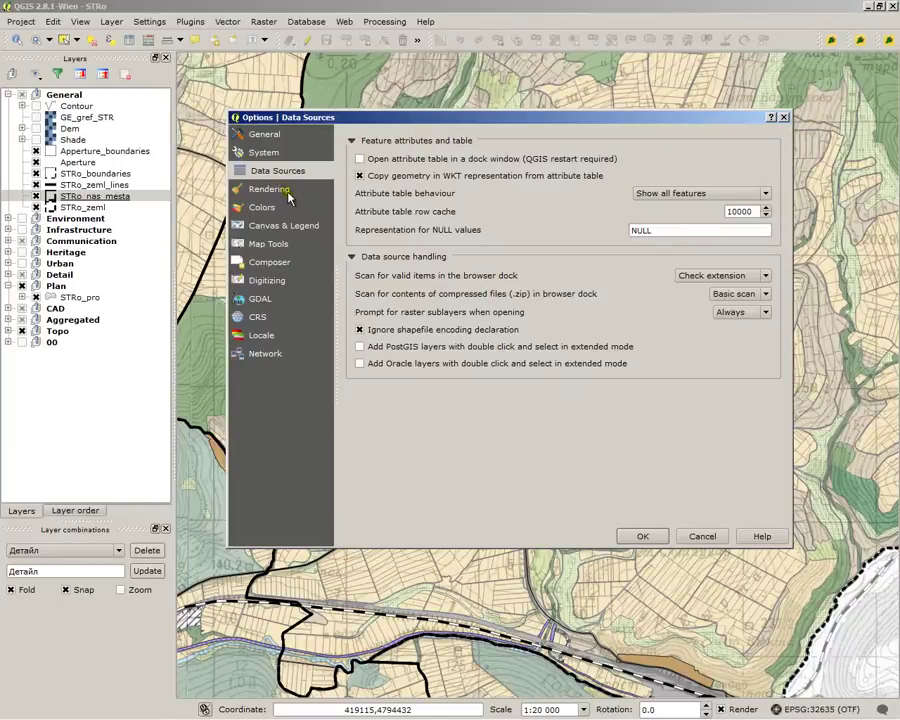
pyautogui.click(278, 226)
pyautogui.click(290, 246)
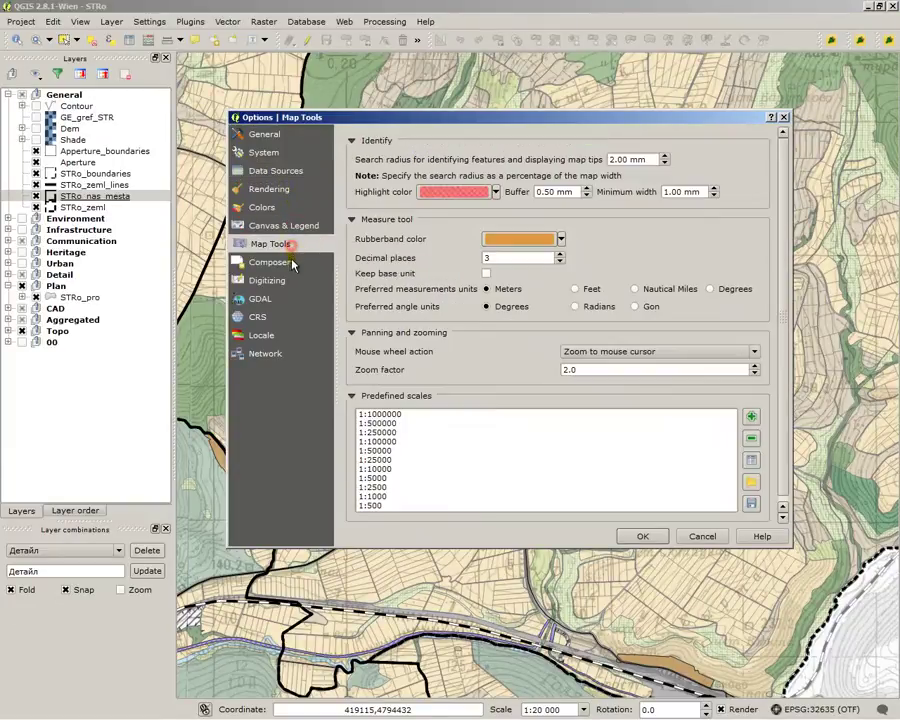
pyautogui.click(411, 433)
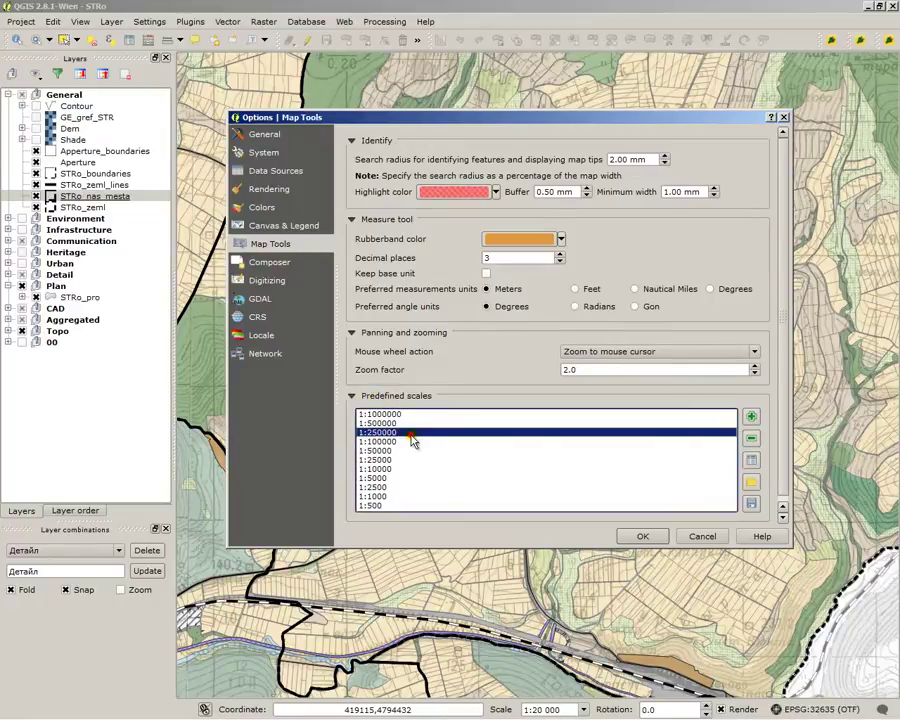
pyautogui.click(525, 452)
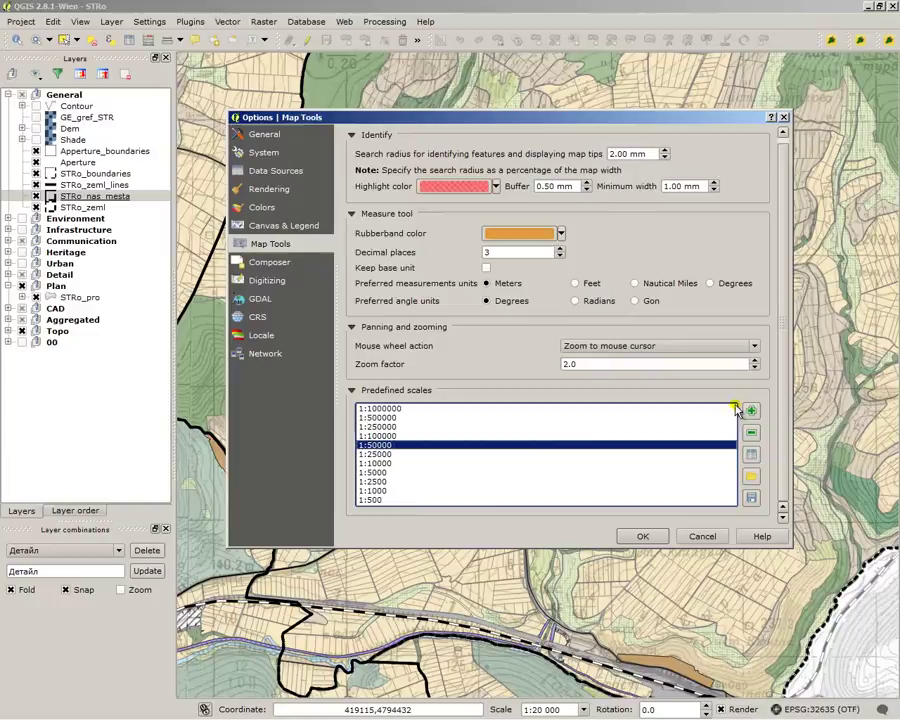
pyautogui.click(438, 443)
pyautogui.click(413, 454)
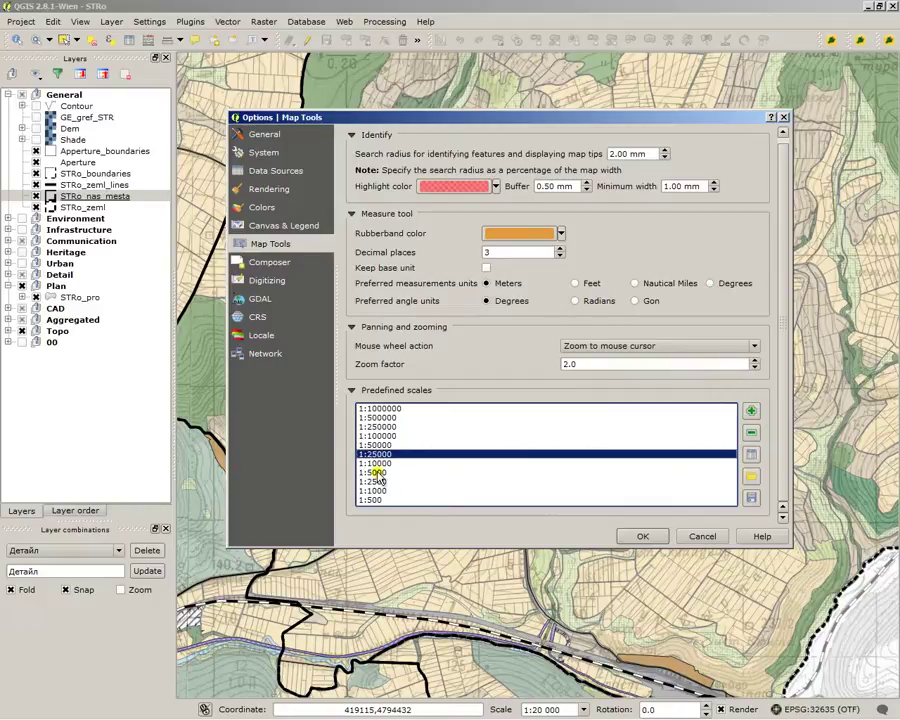
# Step: Add a 1:4000 predefined scale and close the Options dialog with OK
pyautogui.click(752, 410)
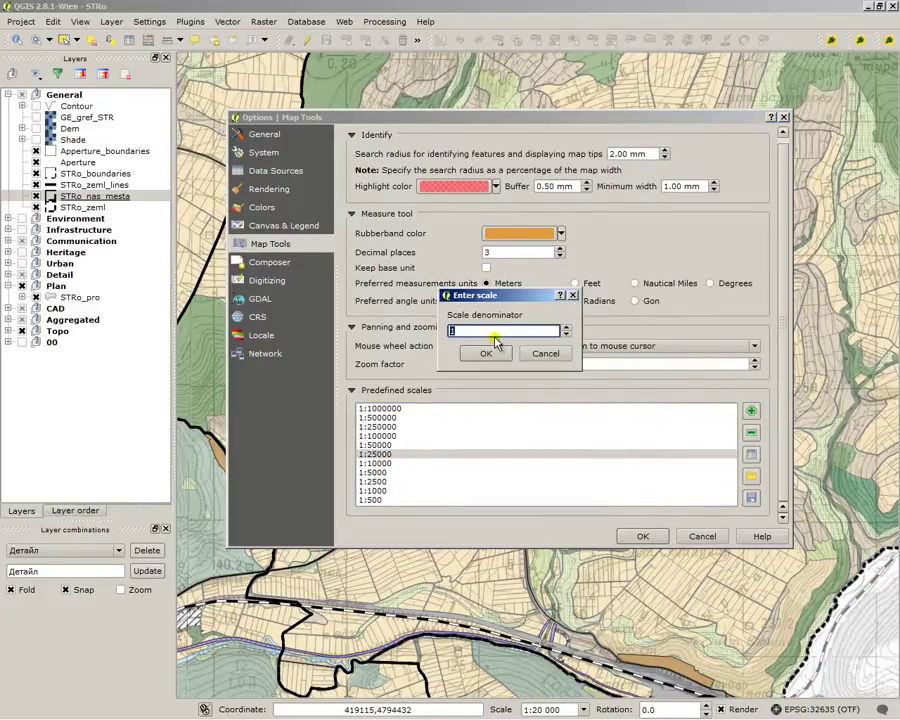
pyautogui.write('4000')
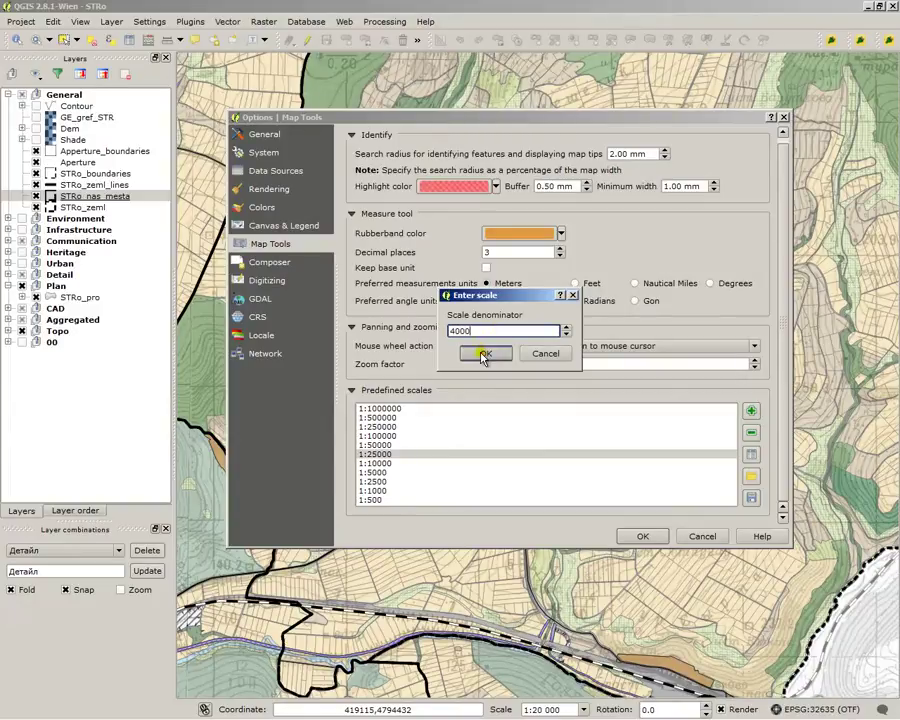
pyautogui.click(488, 350)
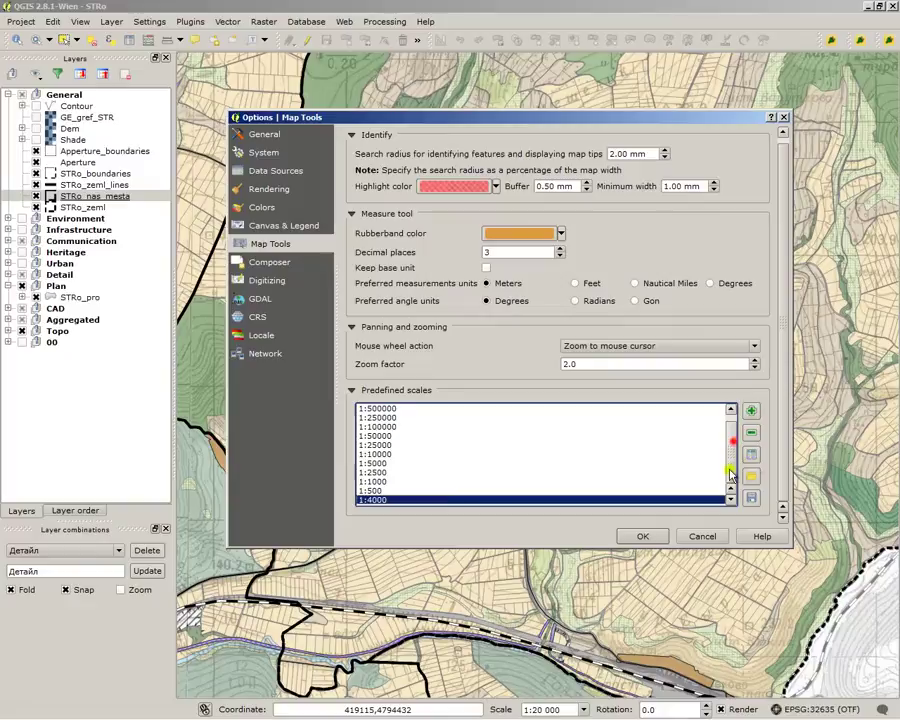
pyautogui.scroll(1, 510, 480)
pyautogui.scroll(-1, 507, 500)
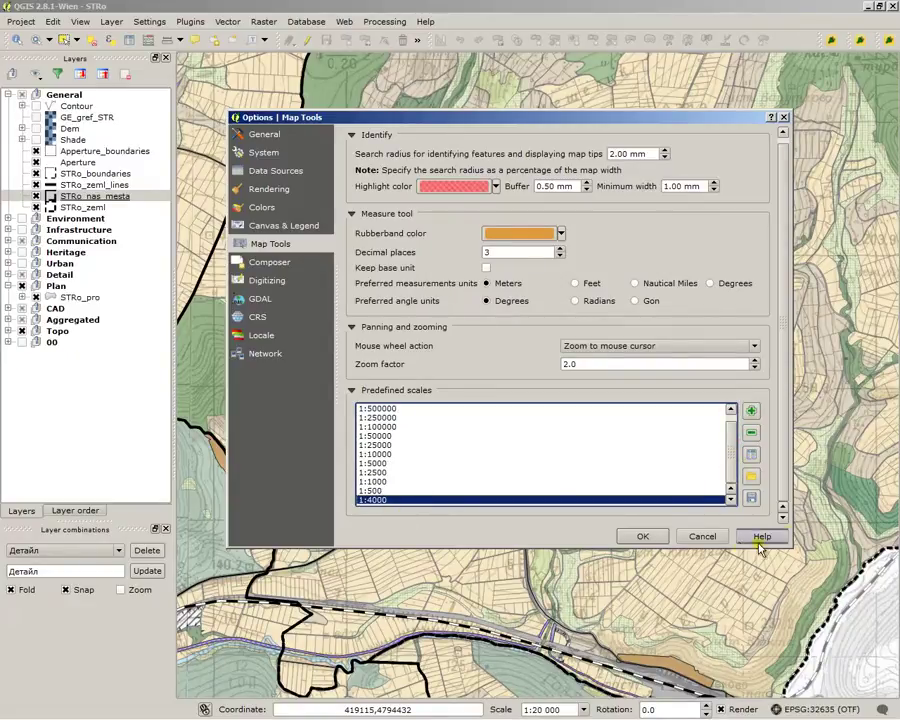
pyautogui.click(655, 597)
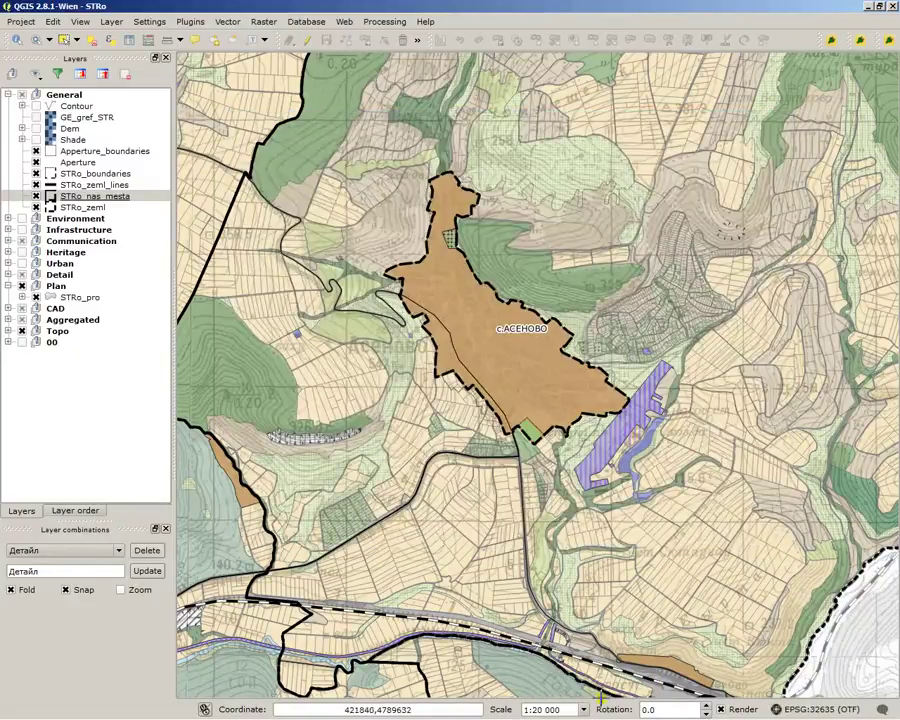
# Step: Zoom the main map canvas to the 1:4 000 preset scale
pyautogui.click(575, 709)
pyautogui.scroll(-2, 571, 688)
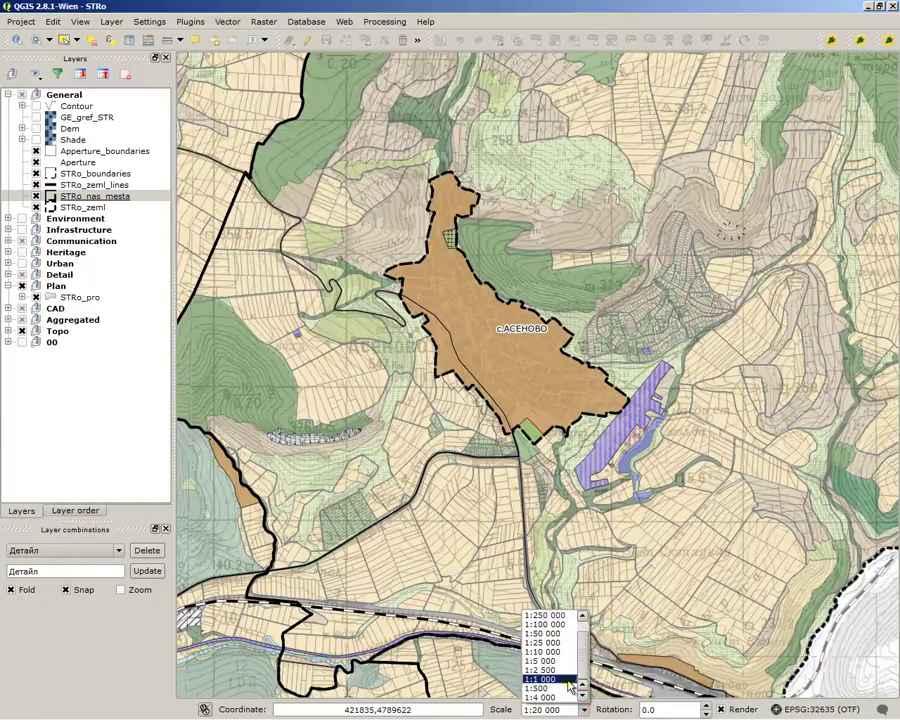
pyautogui.click(552, 695)
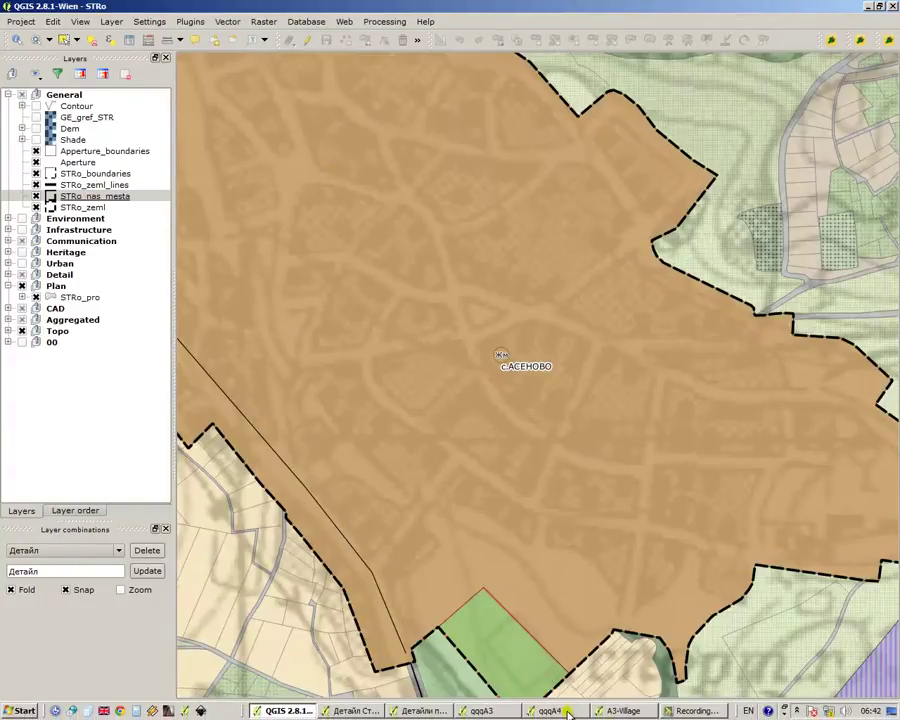
# Step: Reopen the A3-Village print composer from the Project menu
pyautogui.click(20, 21)
pyautogui.moveTo(165, 197)
pyautogui.click(226, 199)
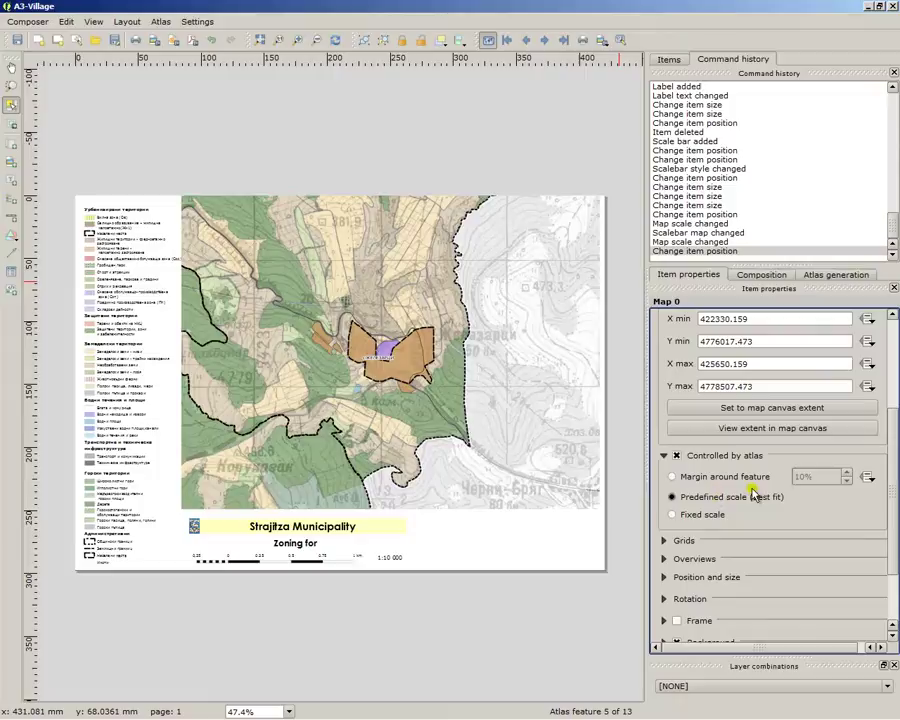
# Step: Step the atlas preview through the remaining villages to feature 13 of 13, then deselect the map
pyautogui.click(390, 557)
pyautogui.click(522, 396)
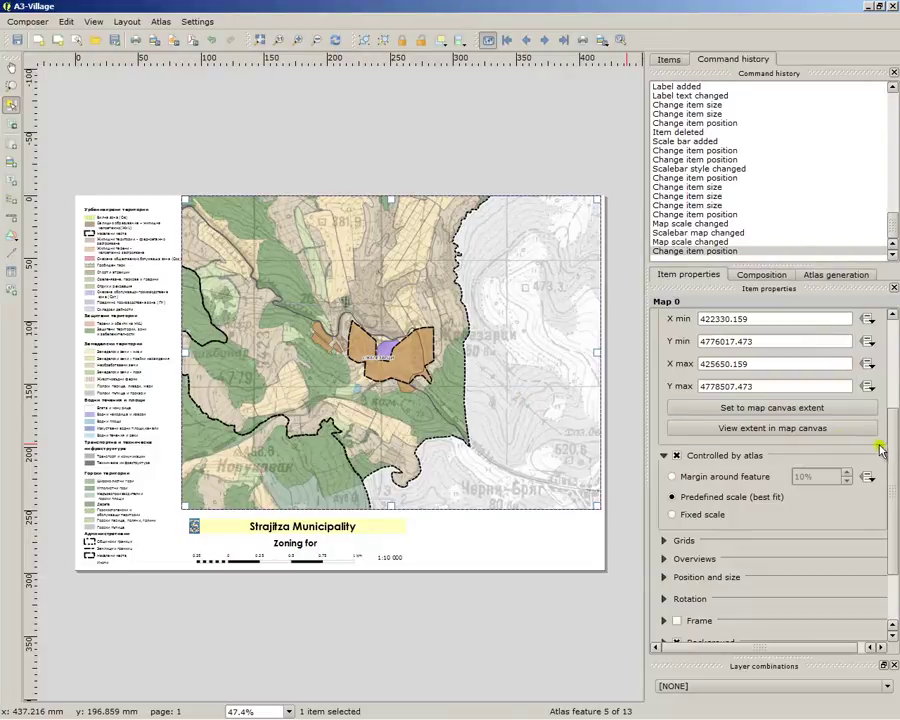
pyautogui.click(538, 41)
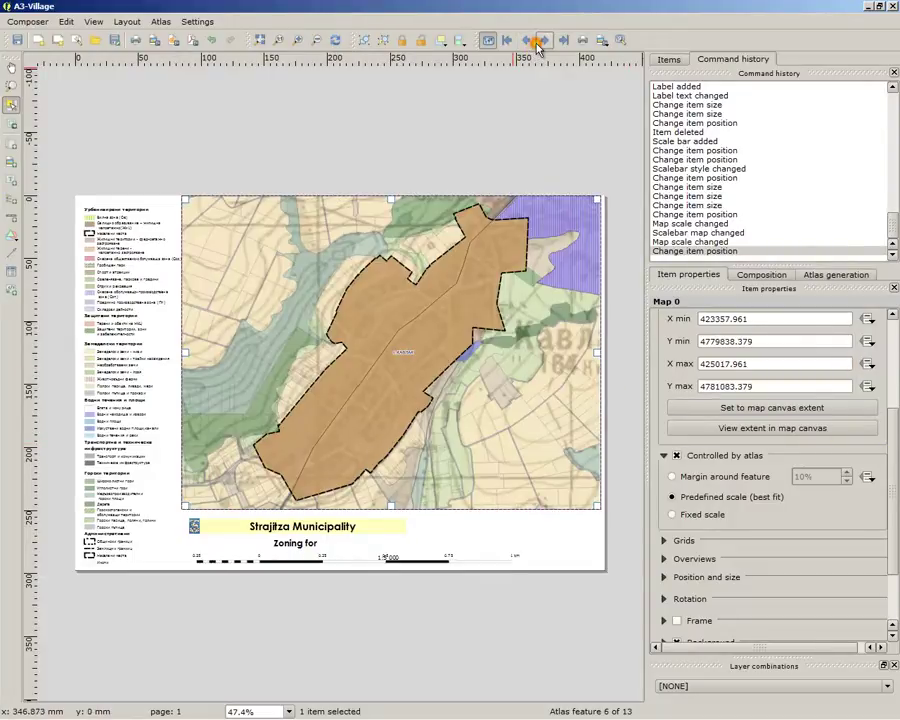
pyautogui.click(538, 41)
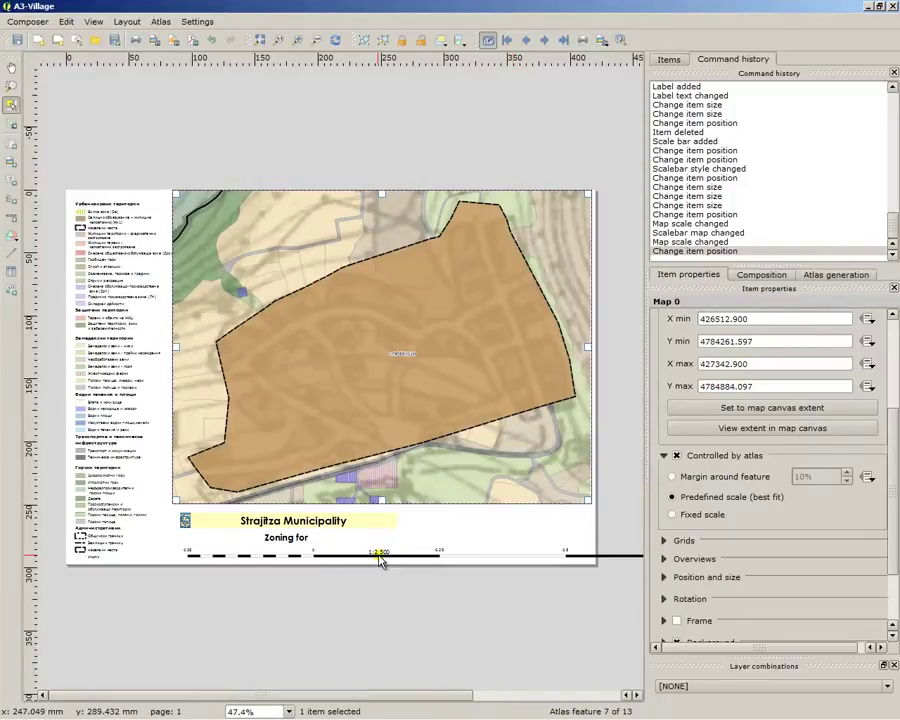
pyautogui.click(538, 41)
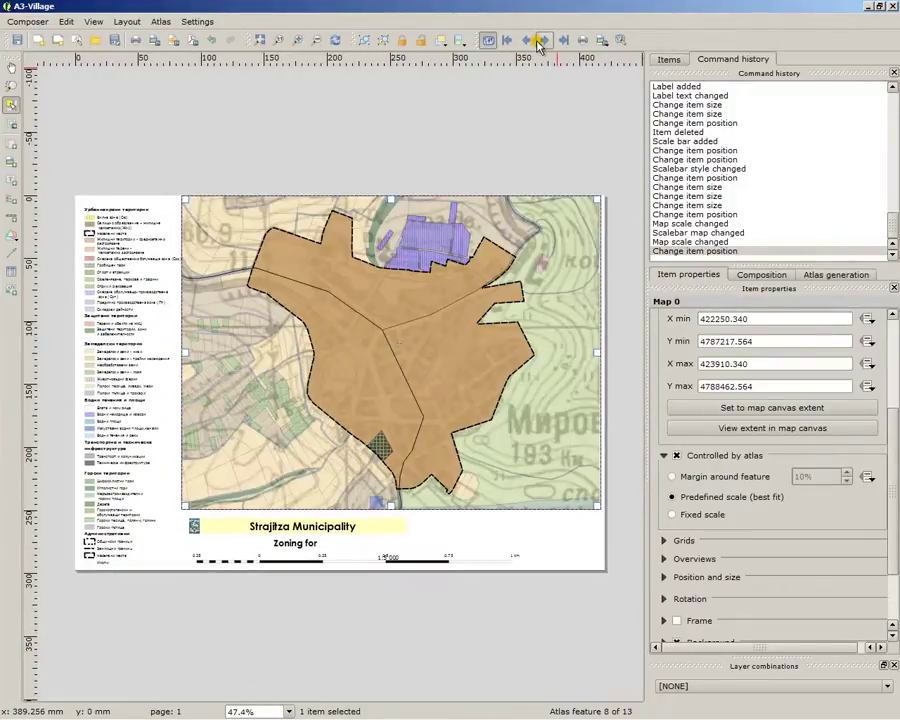
pyautogui.click(538, 41)
pyautogui.click(538, 41)
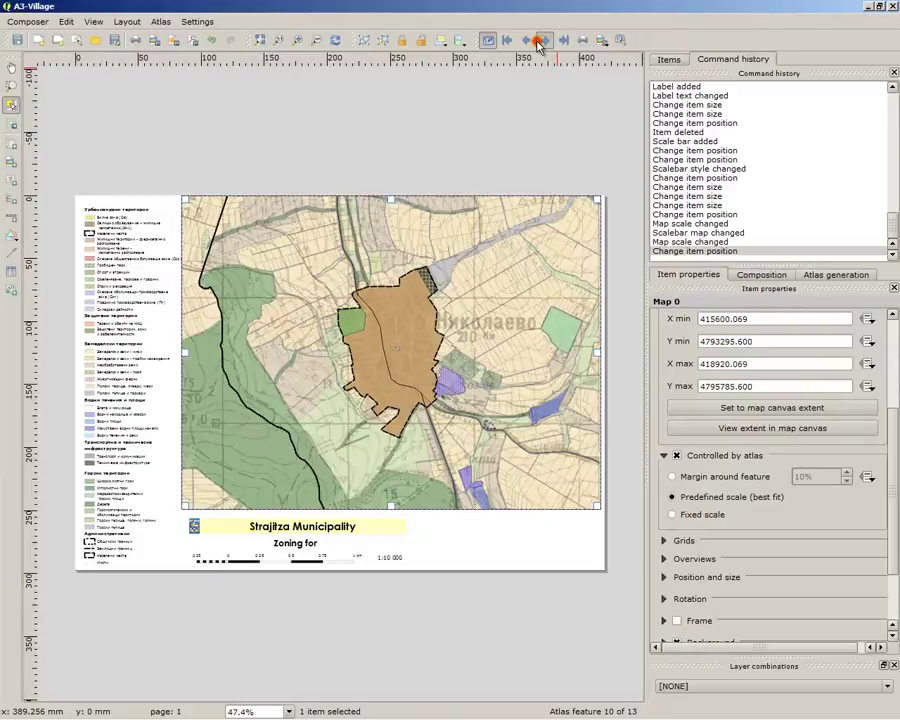
pyautogui.click(539, 41)
pyautogui.click(539, 41)
pyautogui.click(539, 41)
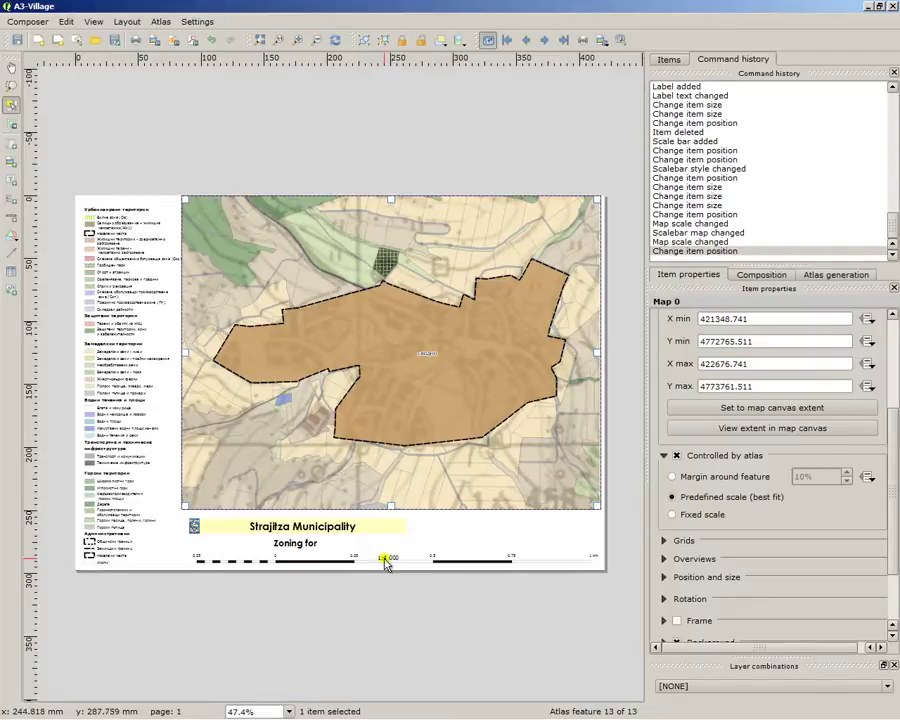
pyautogui.click(398, 607)
pyautogui.click(398, 595)
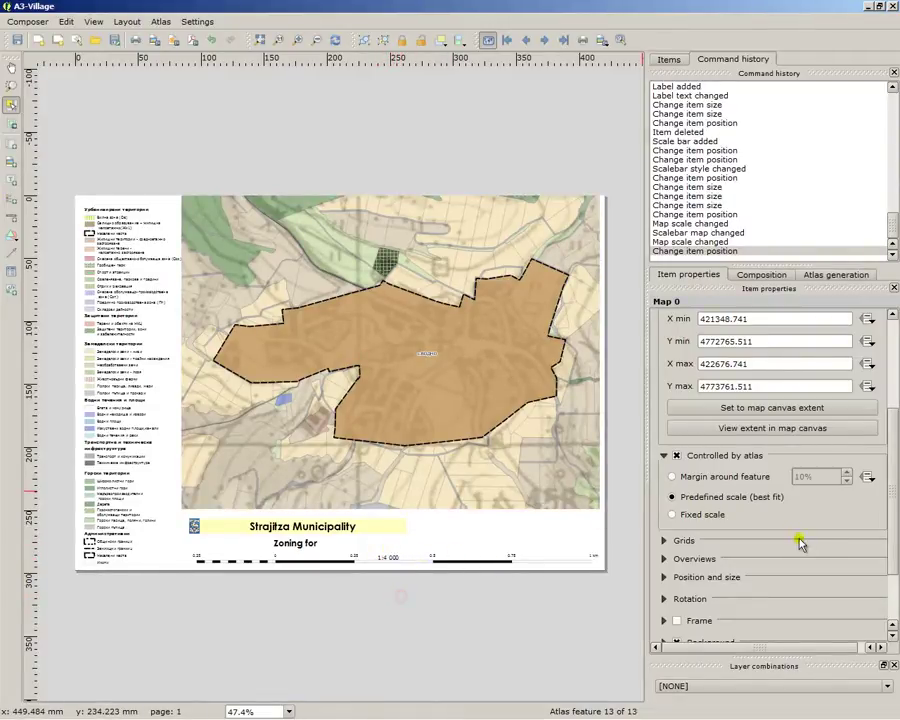
# Step: Switch the atlas-controlled map to Fixed scale with the Scale field at 10000
pyautogui.click(396, 610)
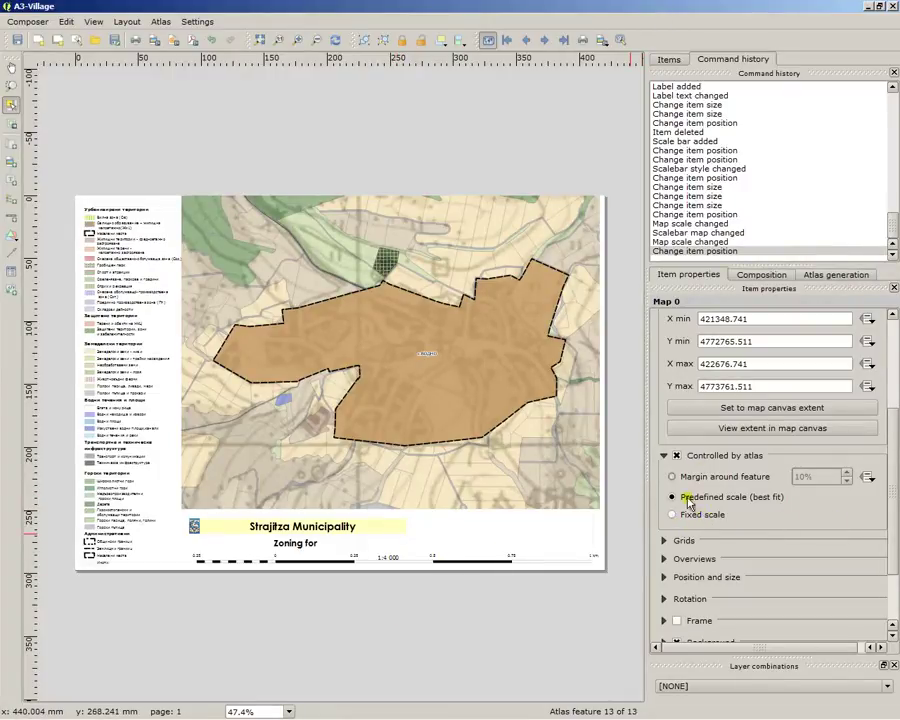
pyautogui.click(714, 515)
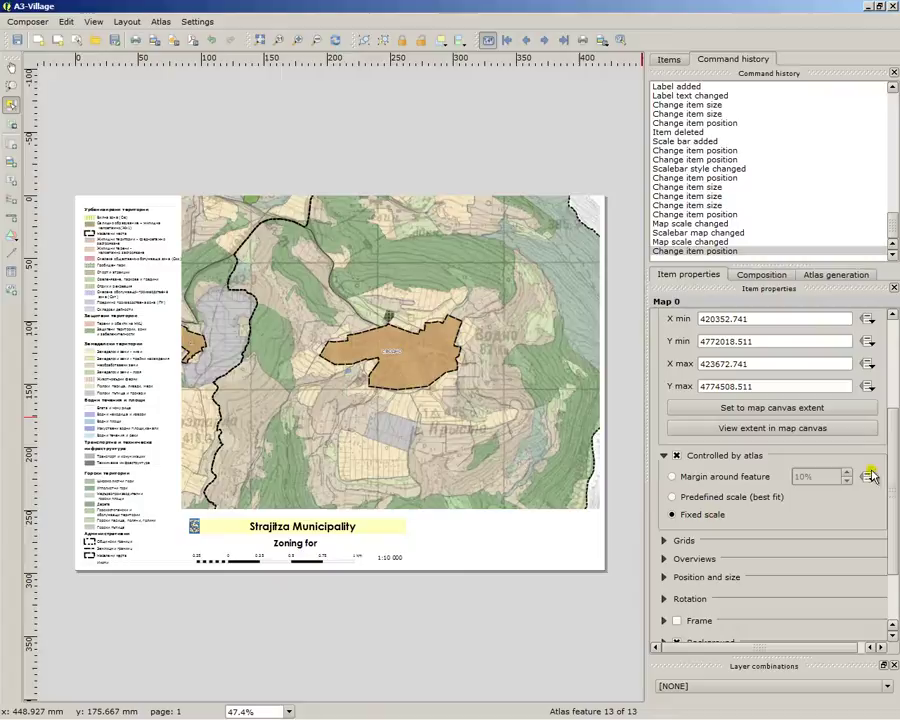
pyautogui.scroll(5, 886, 497)
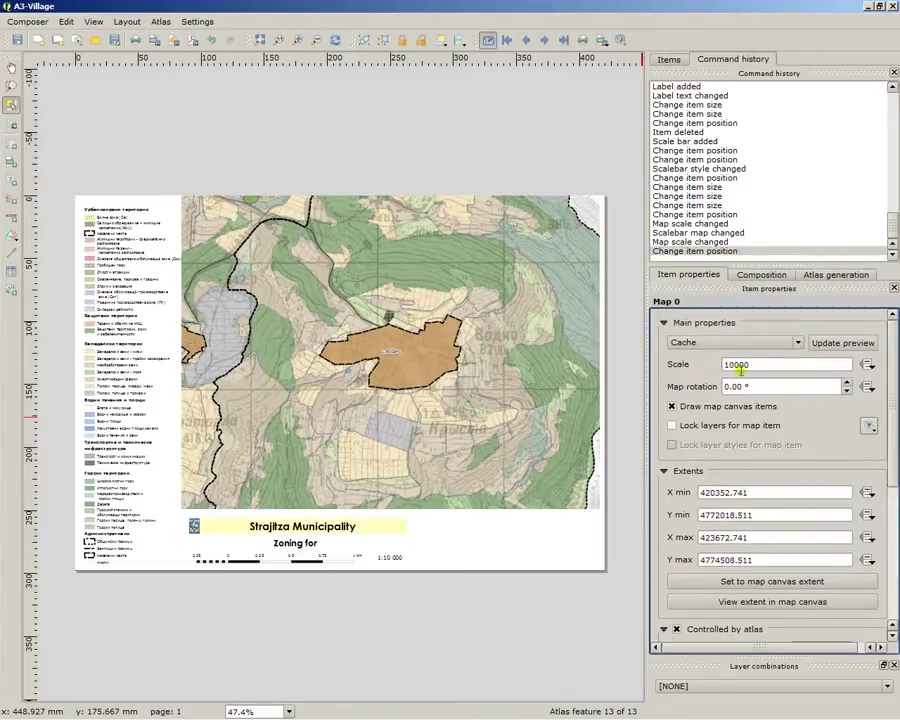
pyautogui.moveTo(731, 364); pyautogui.dragTo(757, 365)
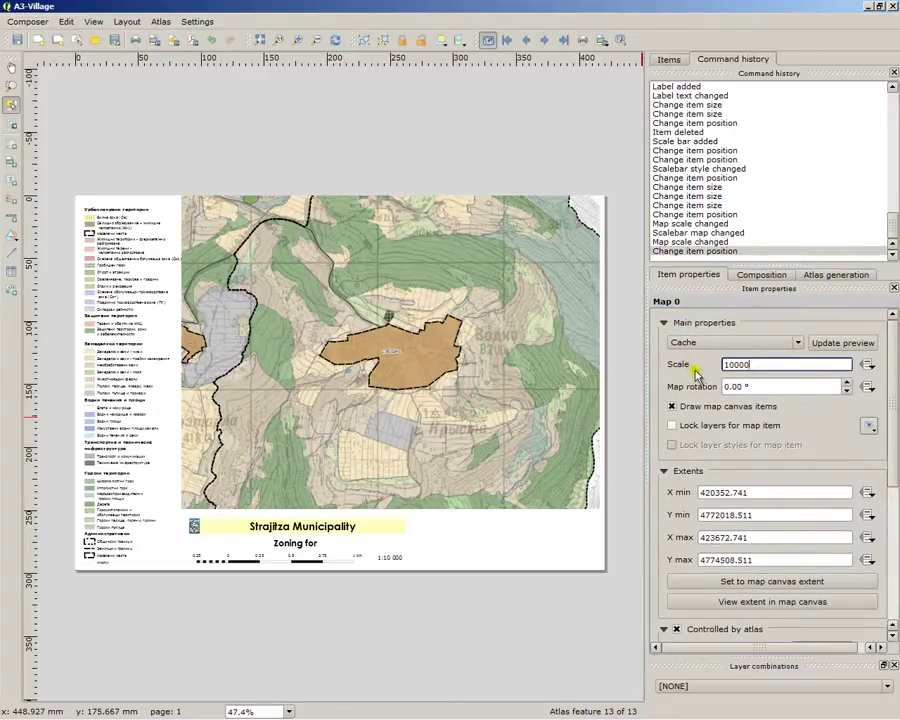
pyautogui.click(440, 620)
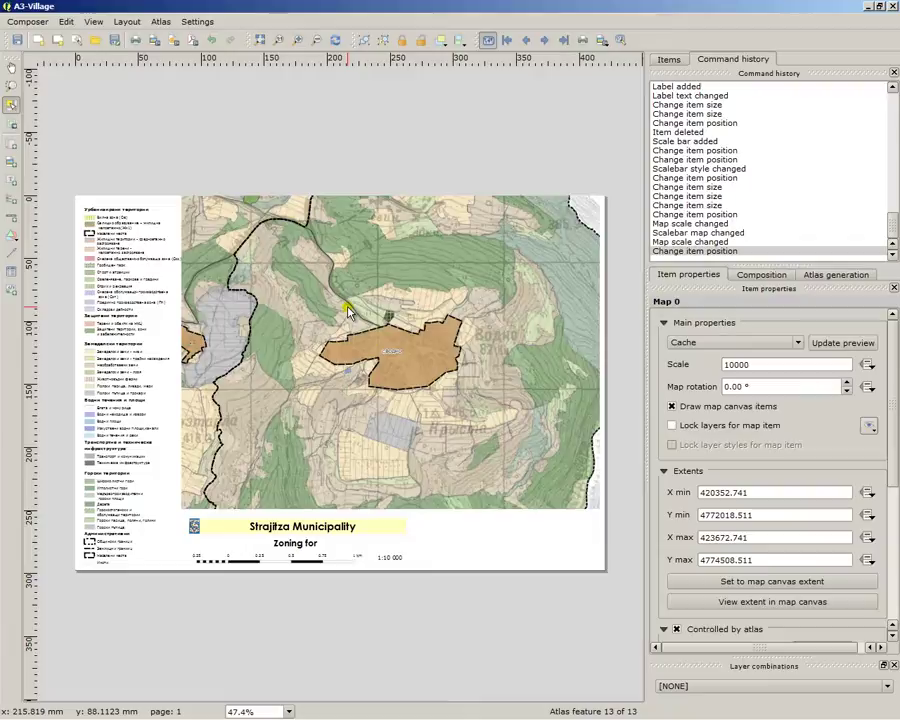
pyautogui.click(258, 558)
# Step: Set the scale bar's segment size to 100 units
pyautogui.moveTo(786, 514); pyautogui.dragTo(703, 517)
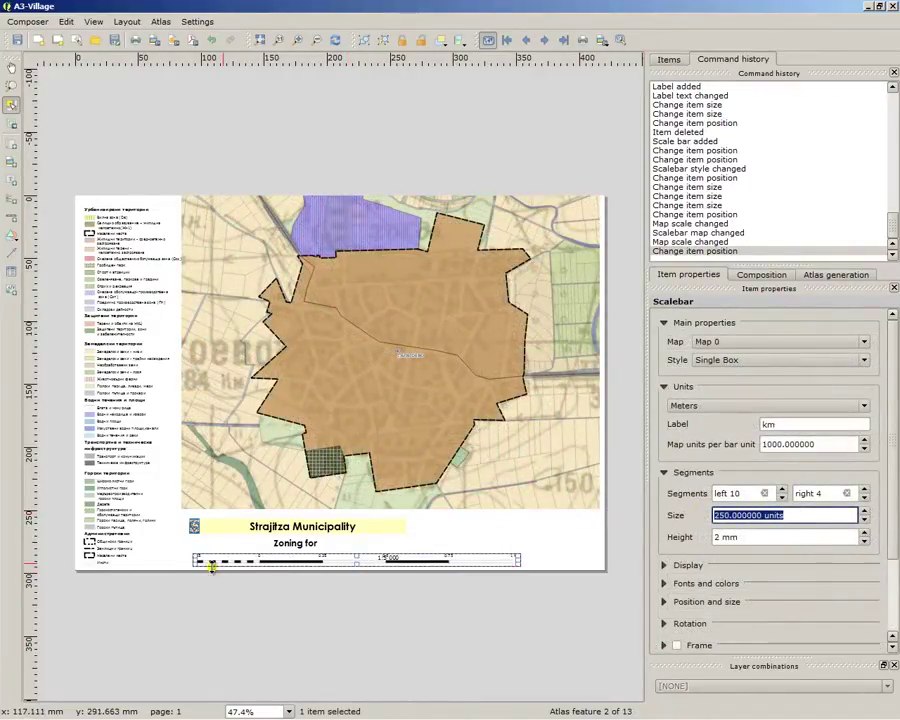
pyautogui.scroll(1, 211, 567)
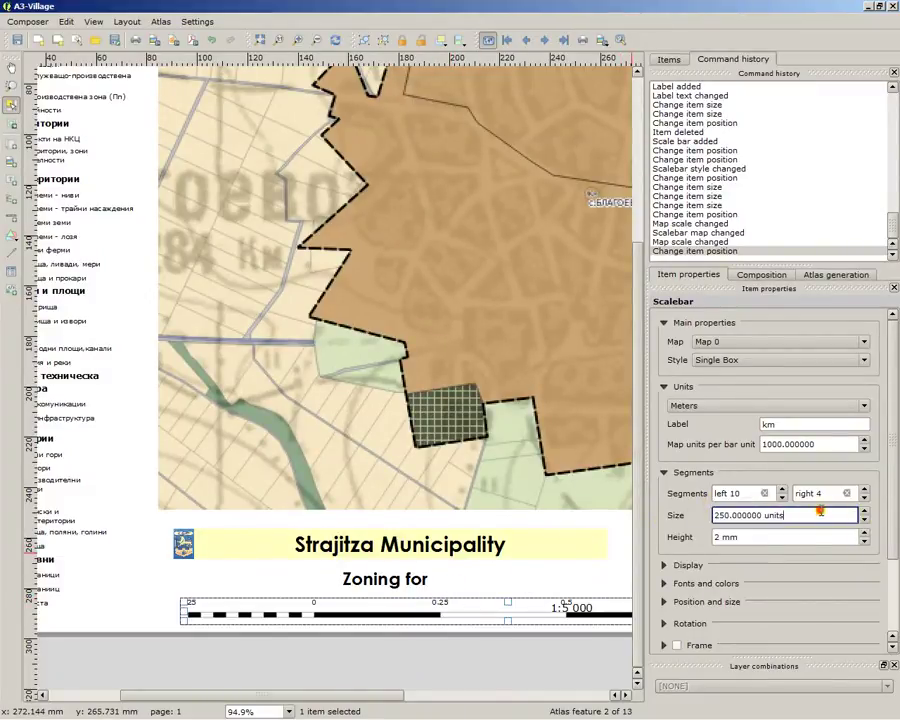
pyautogui.write('1000')
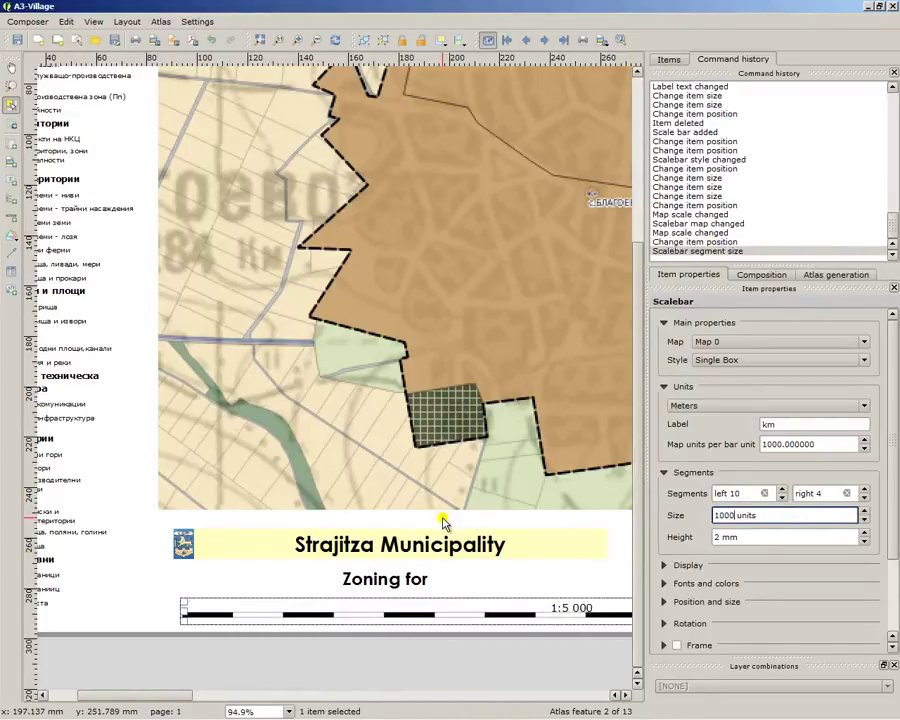
pyautogui.press('BackSpace')
pyautogui.click(416, 668)
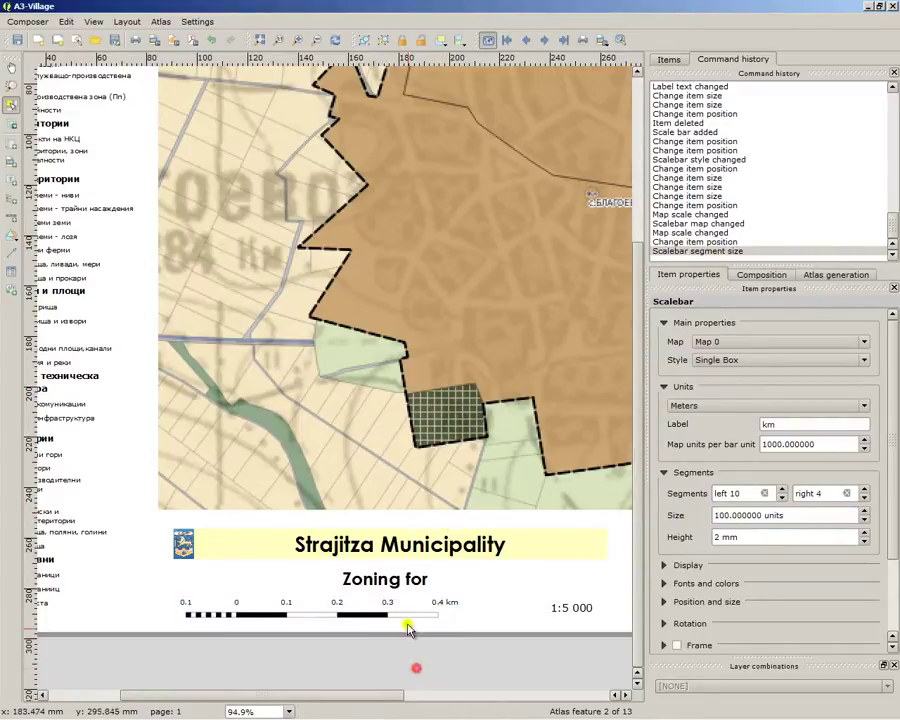
# Step: Preview atlas feature 3 at 1:10 000 with its 0.4 km scale bar
pyautogui.scroll(-1, 369, 630)
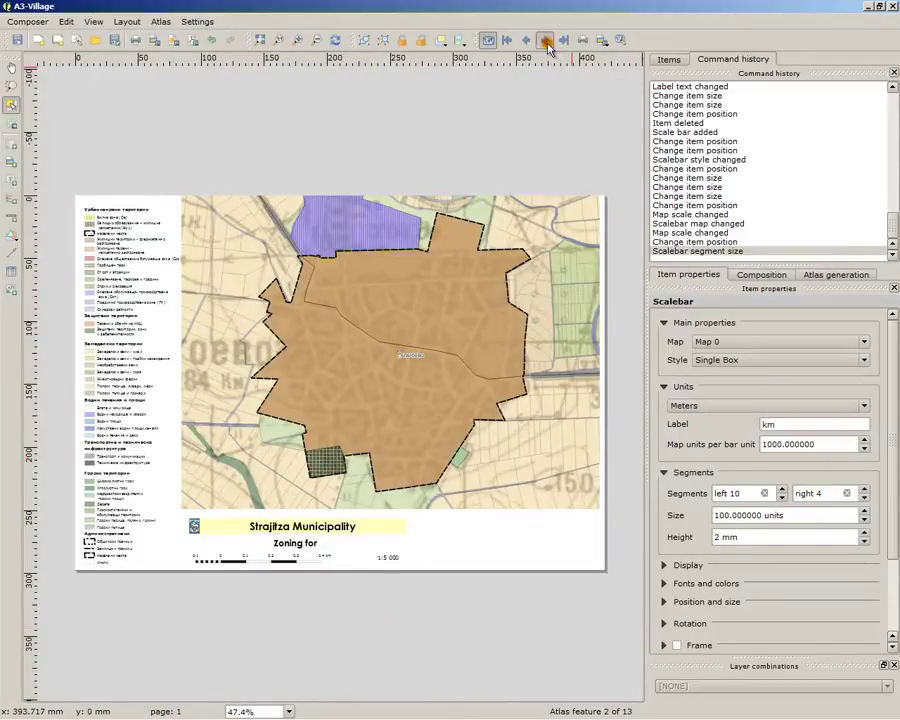
pyautogui.click(545, 41)
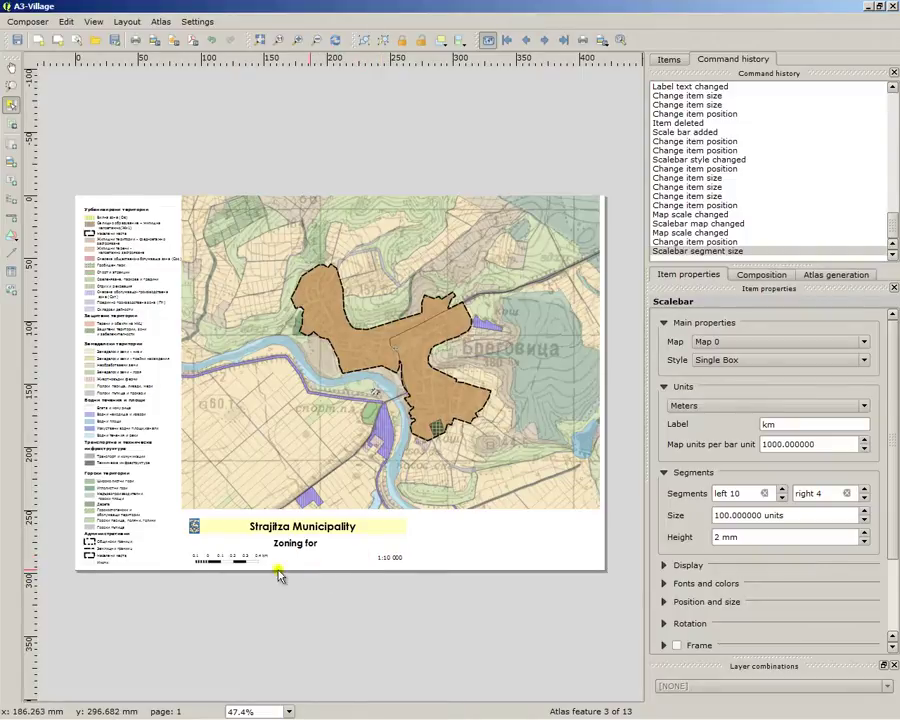
pyautogui.scroll(1, 245, 575)
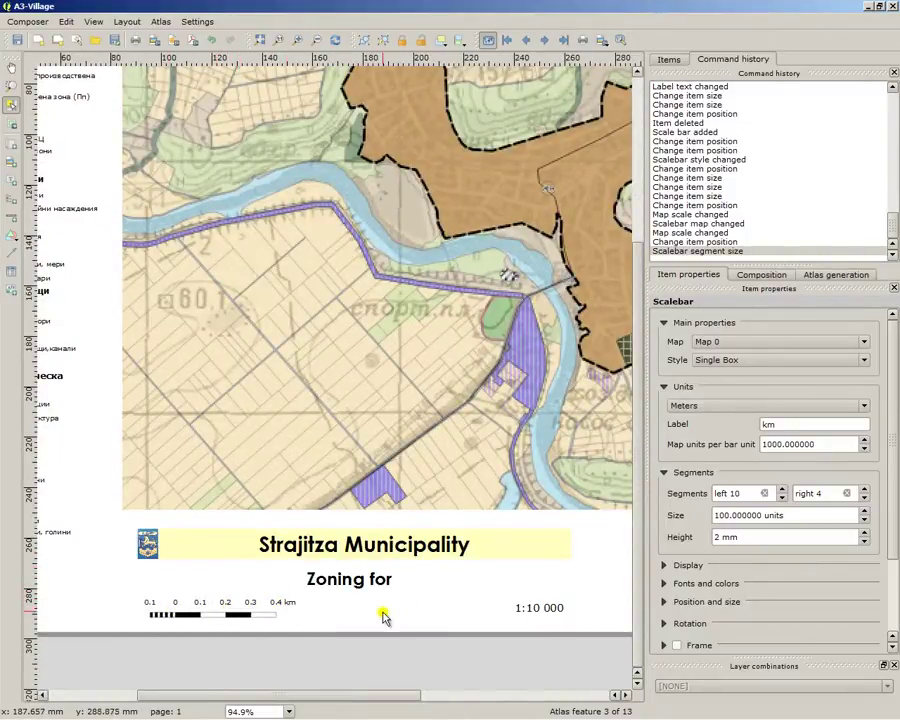
pyautogui.scroll(-1, 383, 617)
# Step: Select the 'Zoning for' subtitle label and browse the atlas back to feature 4
pyautogui.click(292, 544)
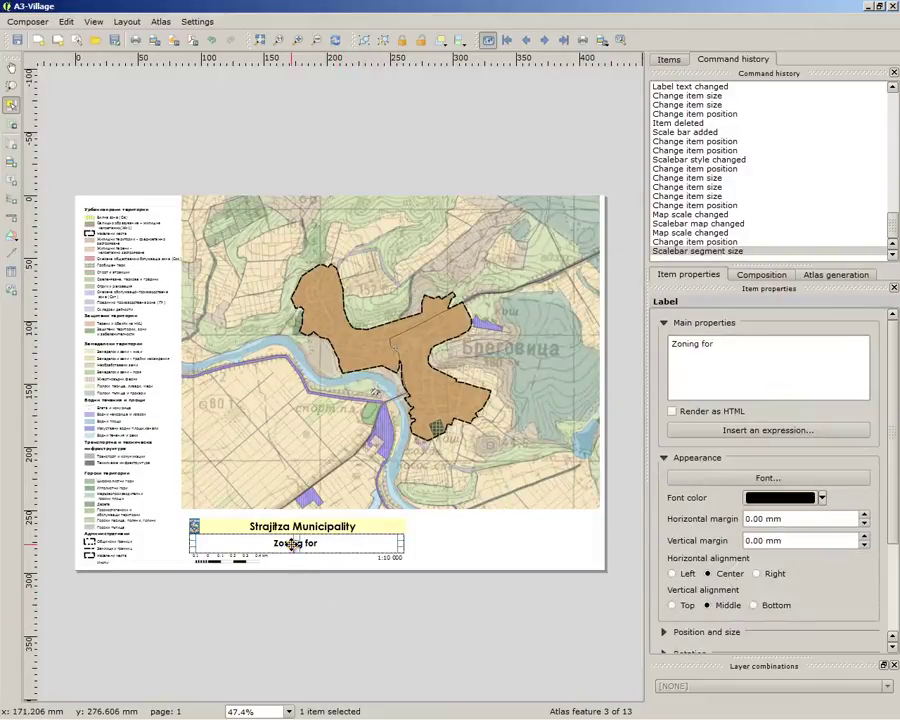
pyautogui.scroll(1, 287, 599)
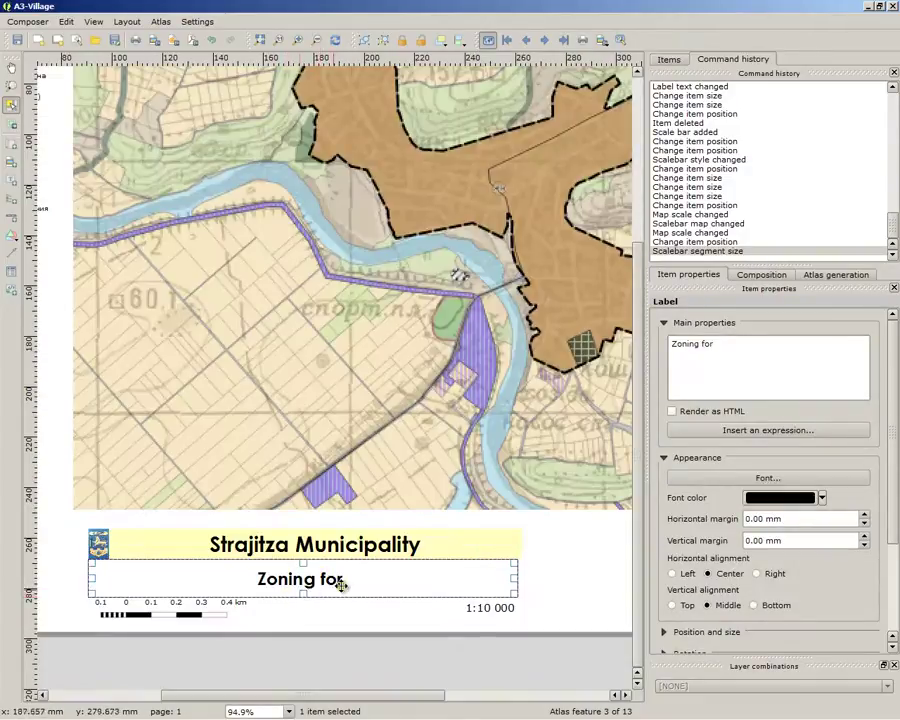
pyautogui.scroll(-1, 341, 586)
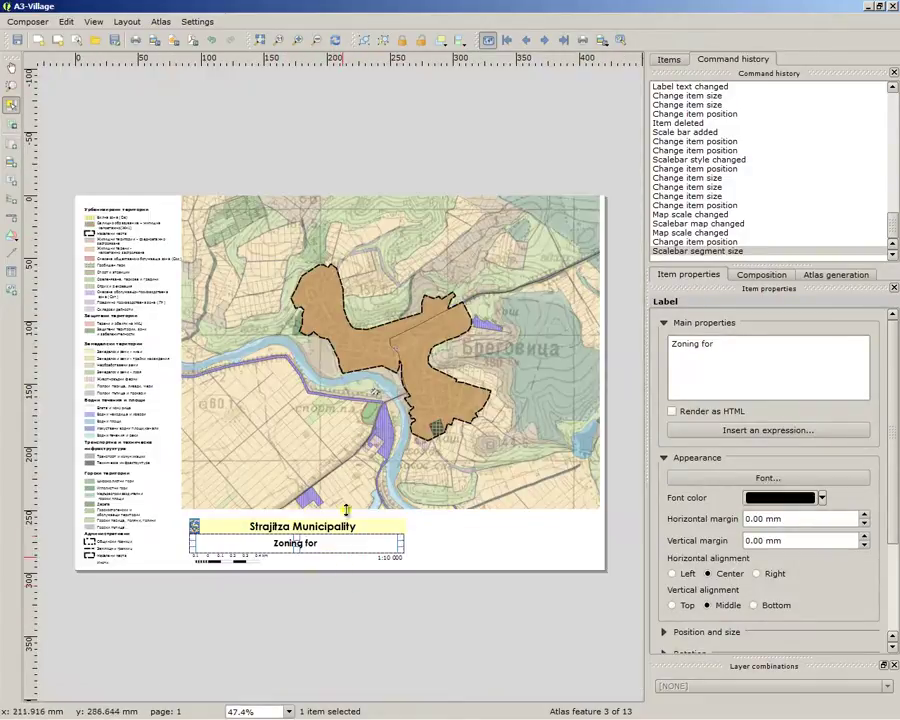
pyautogui.click(530, 41)
pyautogui.click(541, 42)
pyautogui.click(541, 42)
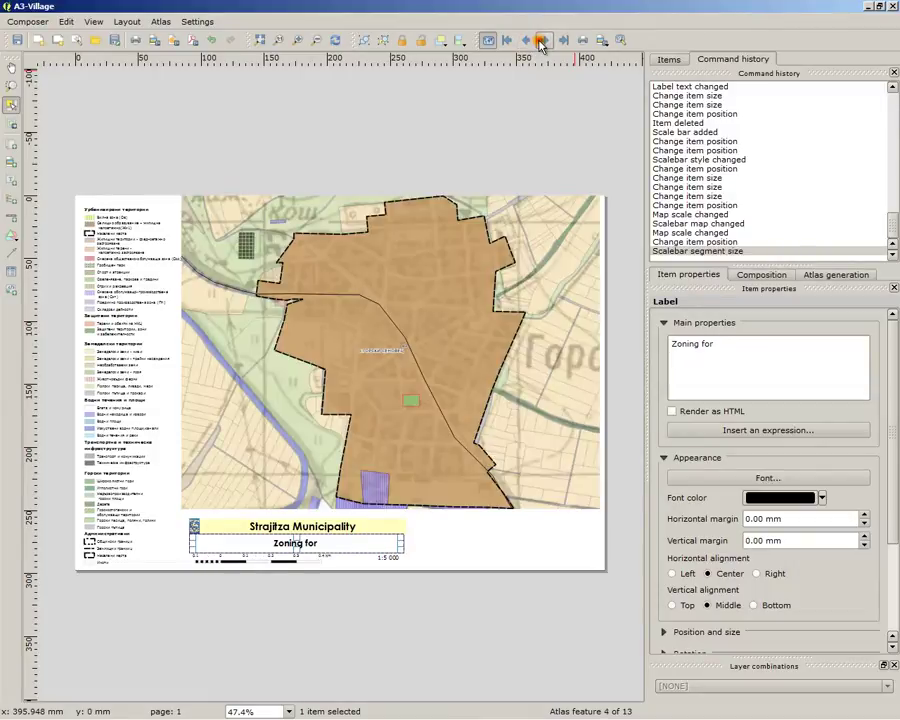
pyautogui.click(541, 42)
pyautogui.click(530, 41)
# Step: Add 'с.Горски Сеновец' to the subtitle label text and preview the next village
pyautogui.click(766, 362)
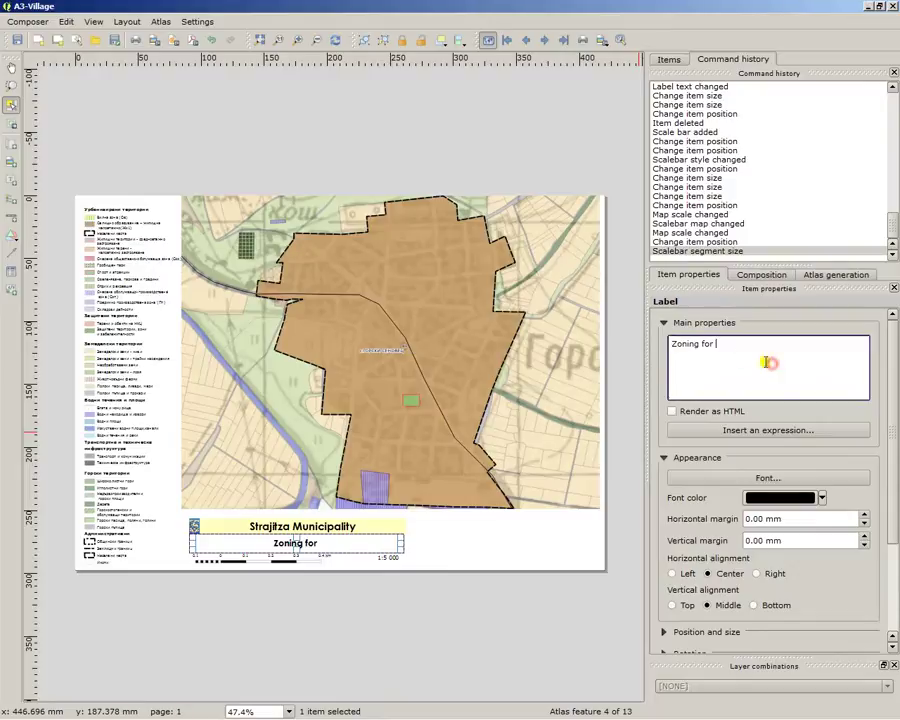
pyautogui.scroll(1, 425, 354)
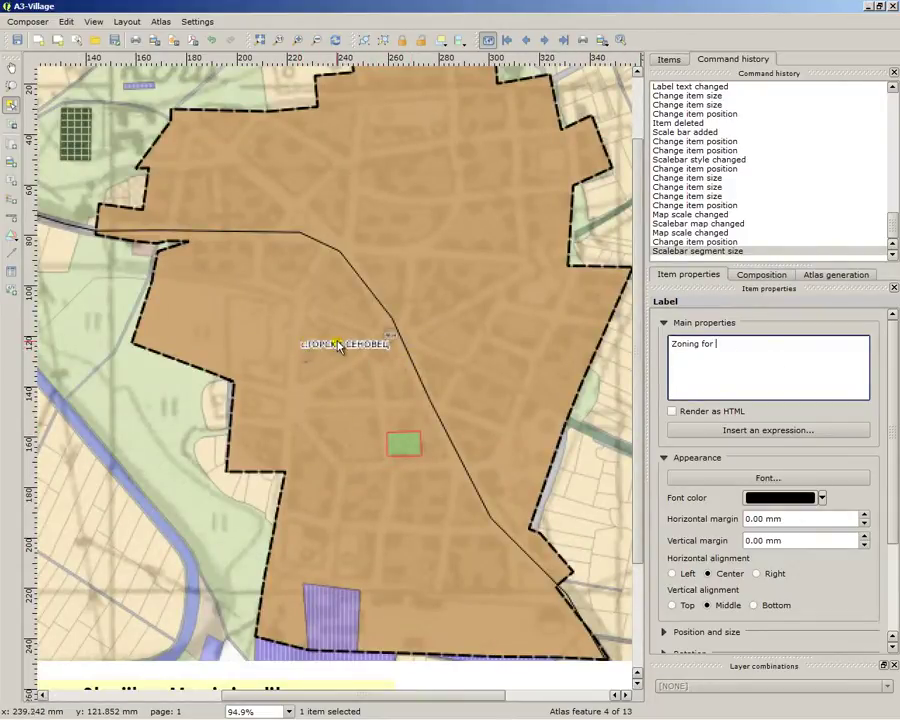
pyautogui.scroll(-1, 410, 354)
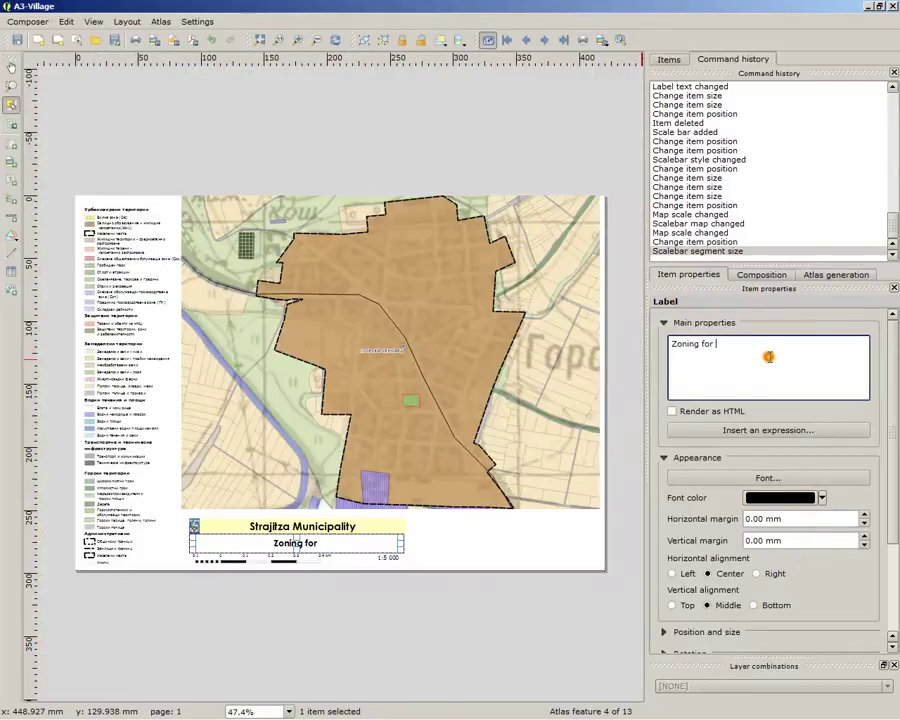
pyautogui.write('с.Г')
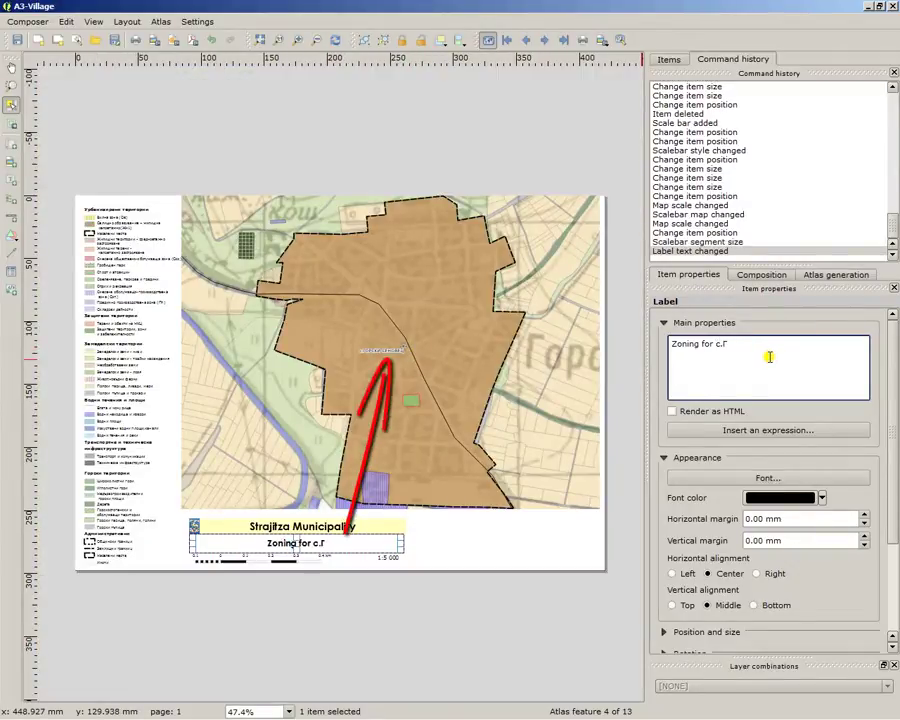
pyautogui.write('орски Сеновец')
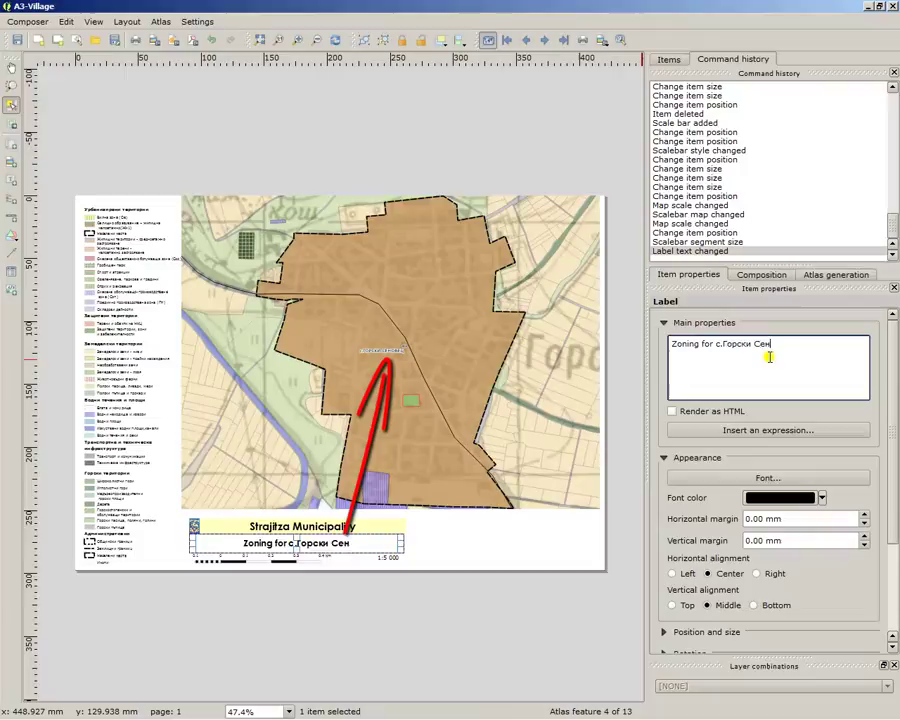
pyautogui.click(563, 40)
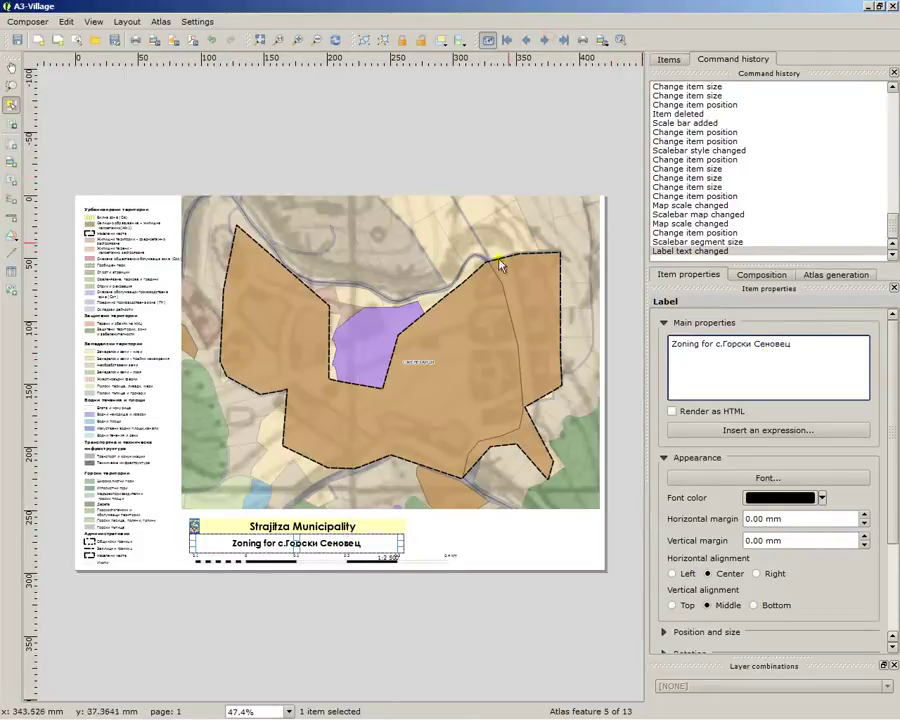
pyautogui.scroll(4, 421, 370)
pyautogui.scroll(-2, 350, 366)
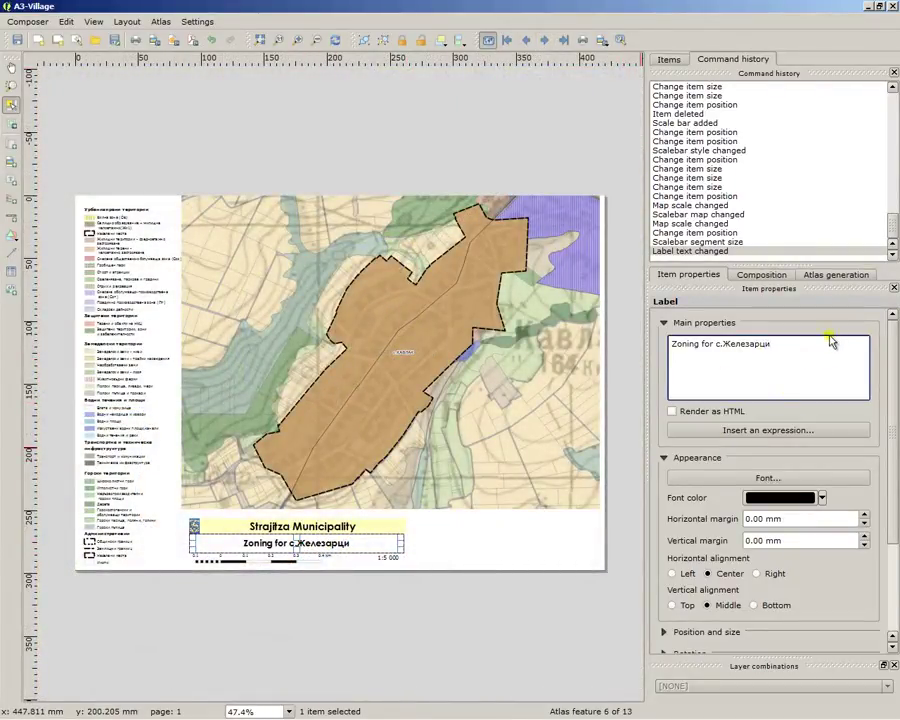
# Step: Delete the fixed village name from the subtitle so it reads just 'Zoning for'
pyautogui.moveTo(801, 345); pyautogui.dragTo(727, 344)
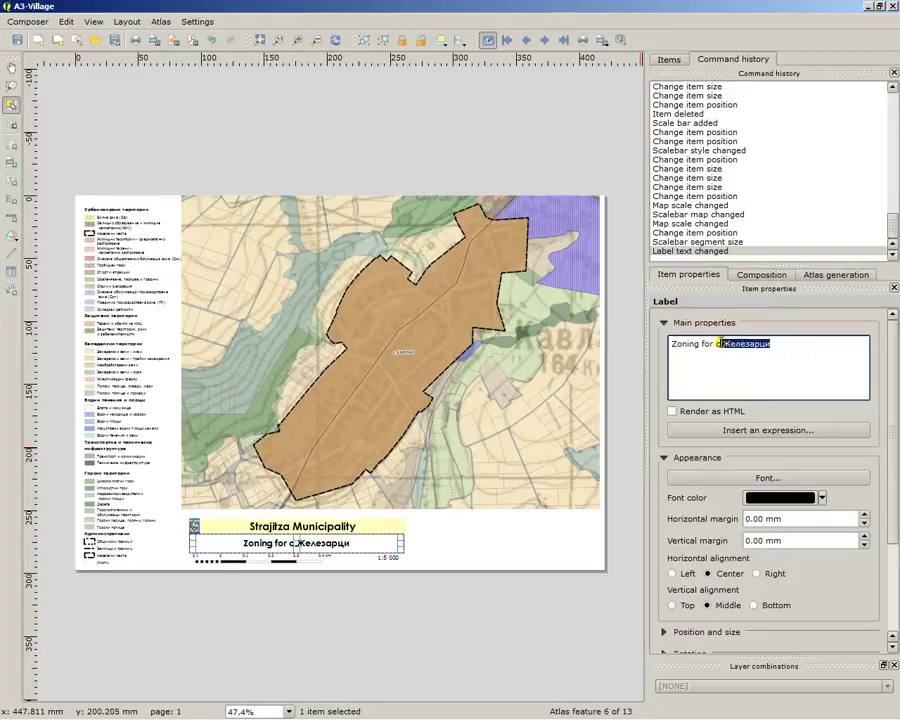
pyautogui.press('BackSpace')
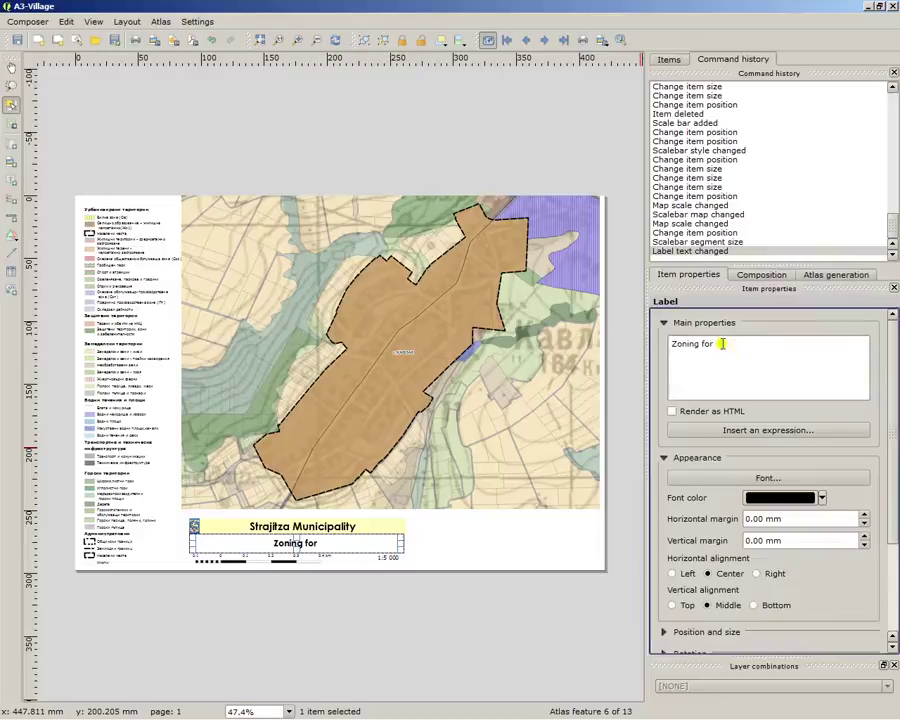
pyautogui.scroll(-3, 895, 416)
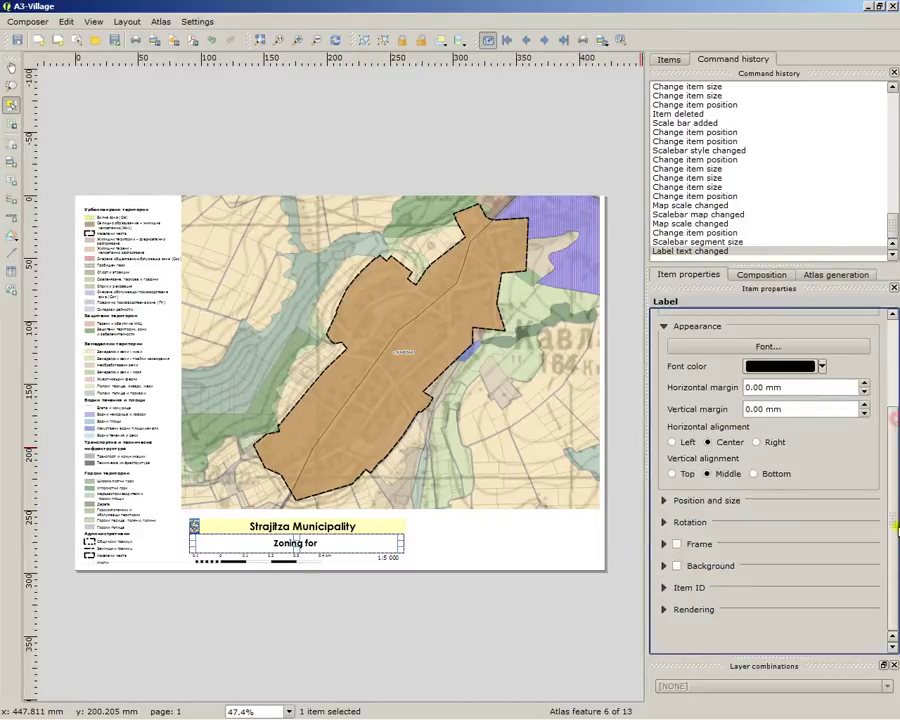
pyautogui.scroll(3, 895, 416)
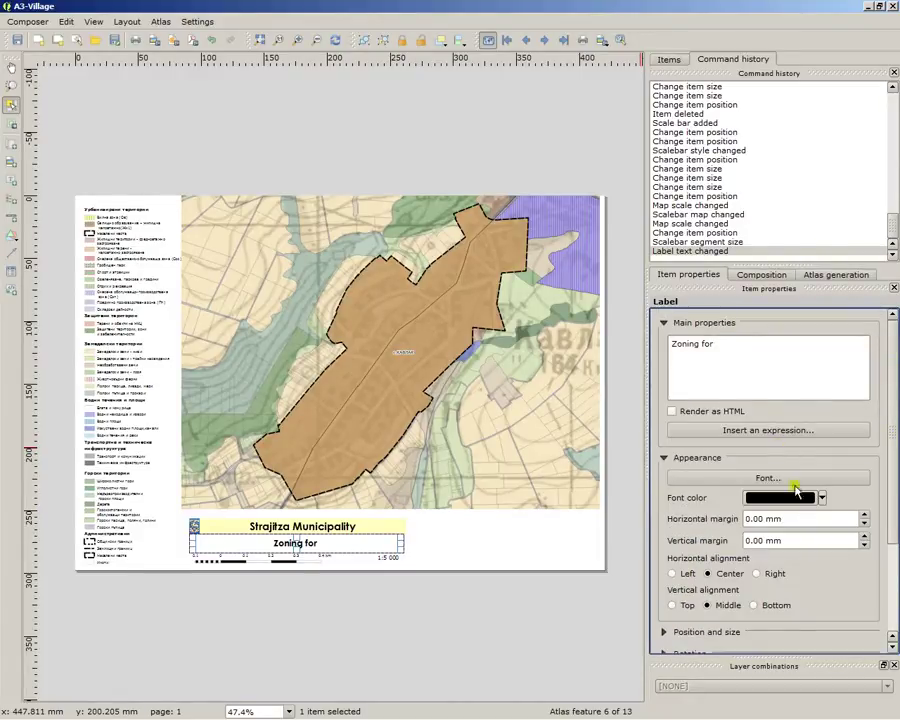
# Step: Append the NMEST field expression to the subtitle, making it read 'Zoning for с.КАВЛАК'
pyautogui.click(810, 432)
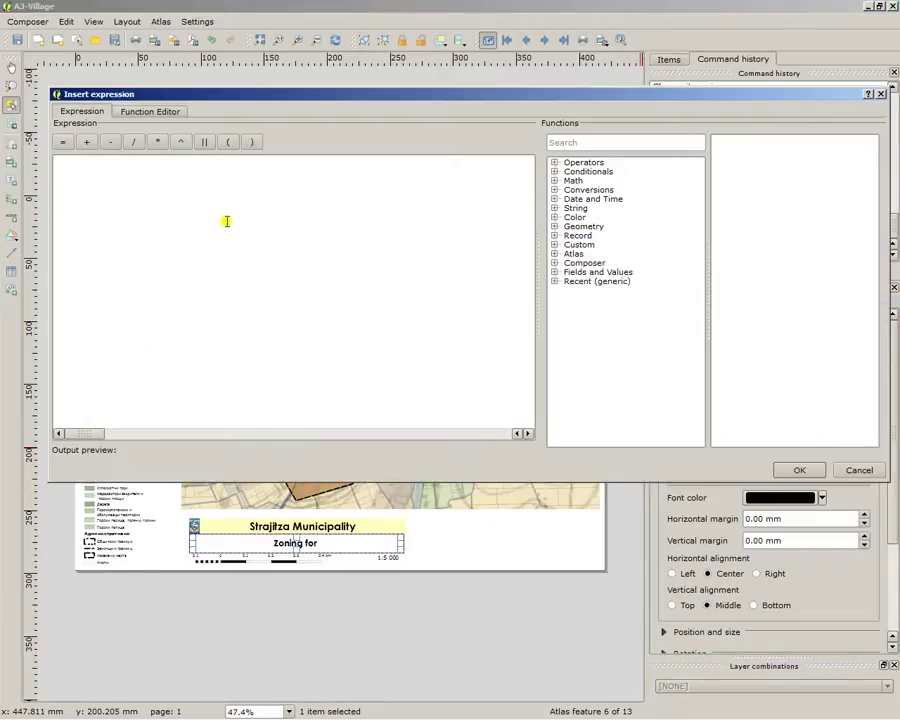
pyautogui.doubleClick(626, 274)
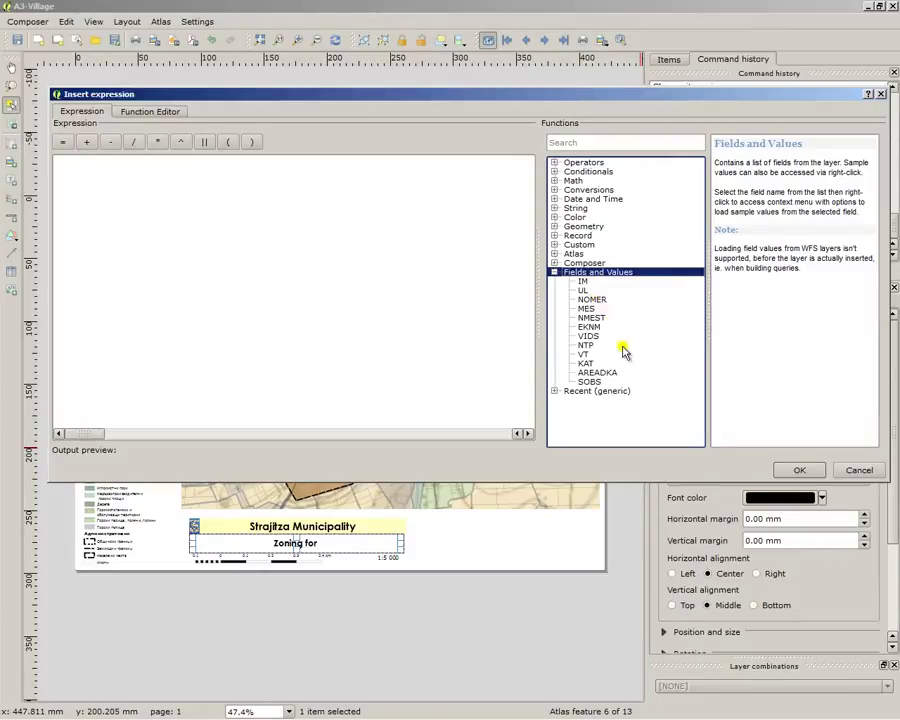
pyautogui.click(621, 372)
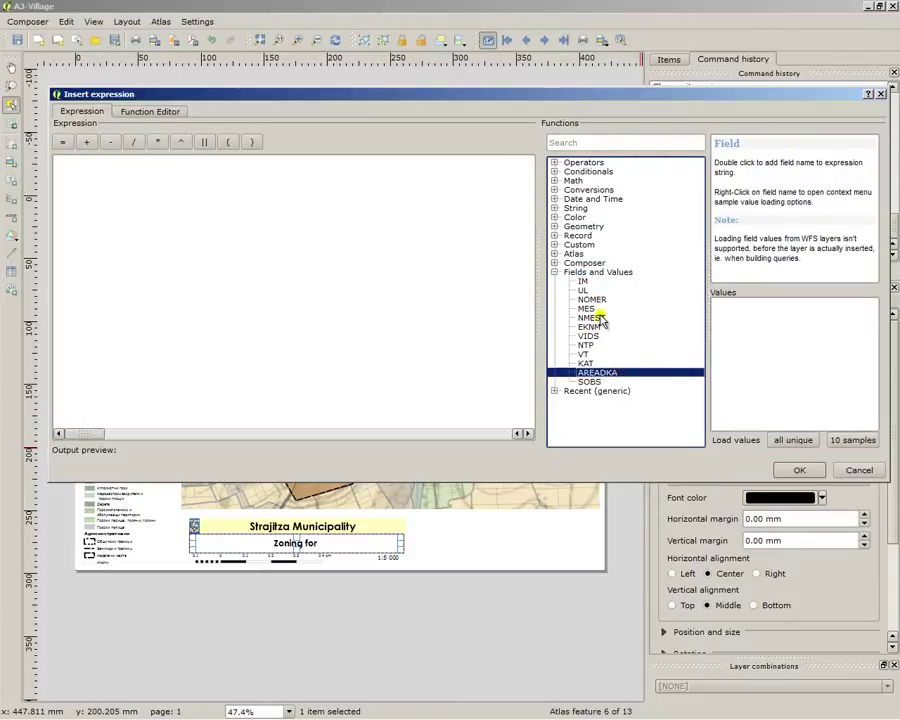
pyautogui.click(601, 317)
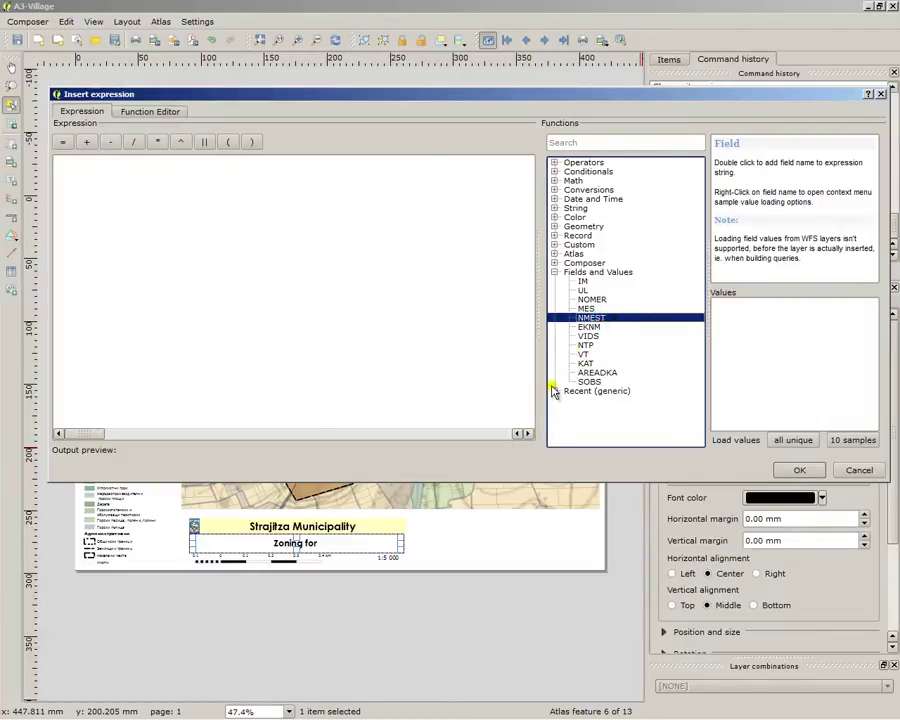
pyautogui.doubleClick(599, 317)
pyautogui.click(785, 474)
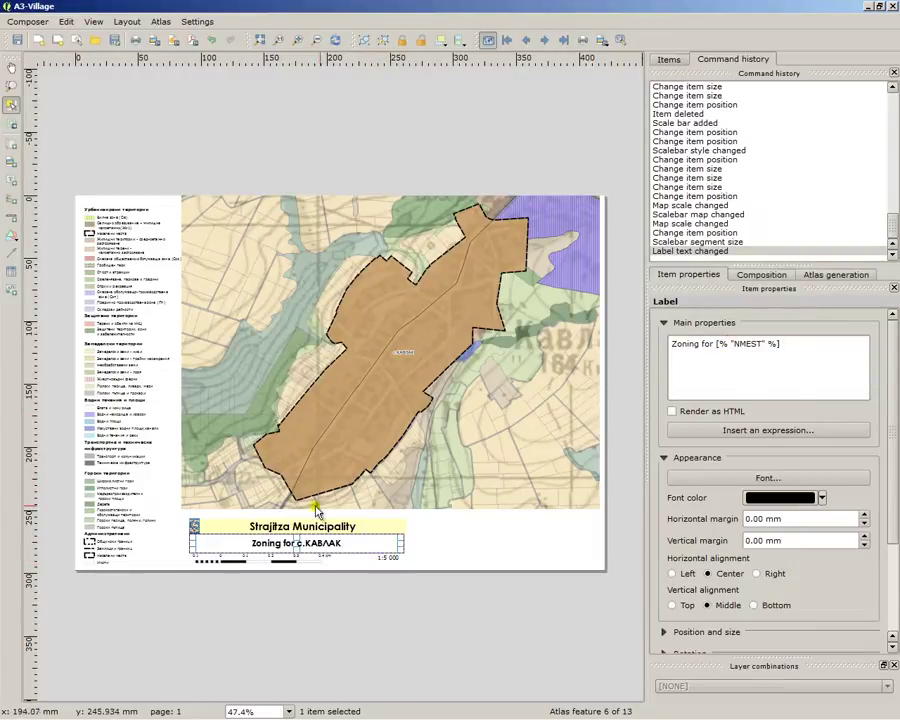
# Step: Step forward through the atlas to the last village, checking each subtitle and scale
pyautogui.scroll(4, 315, 510)
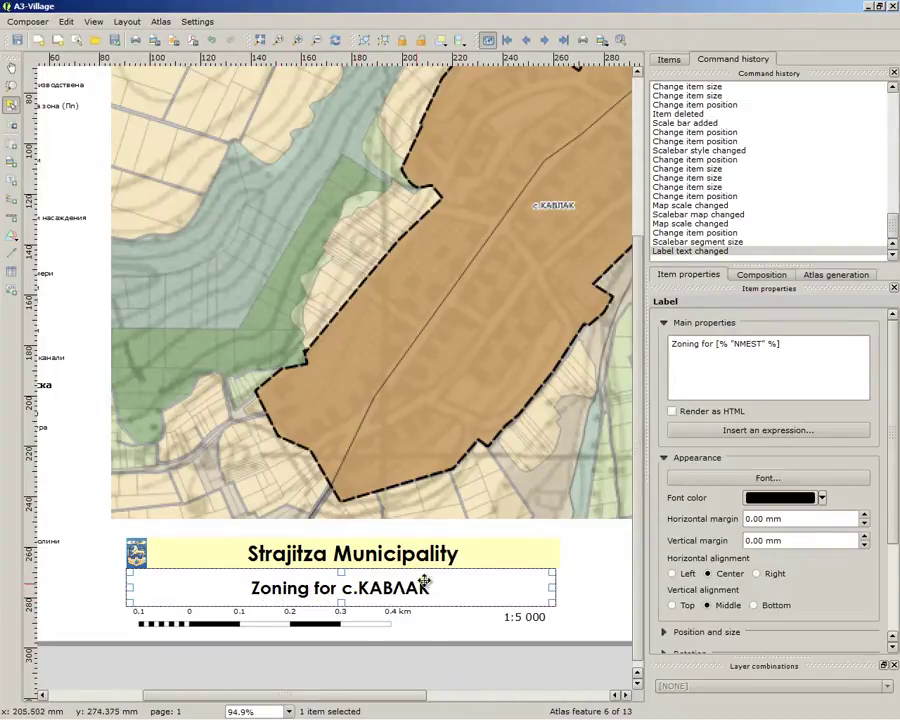
pyautogui.scroll(-1, 242, 568)
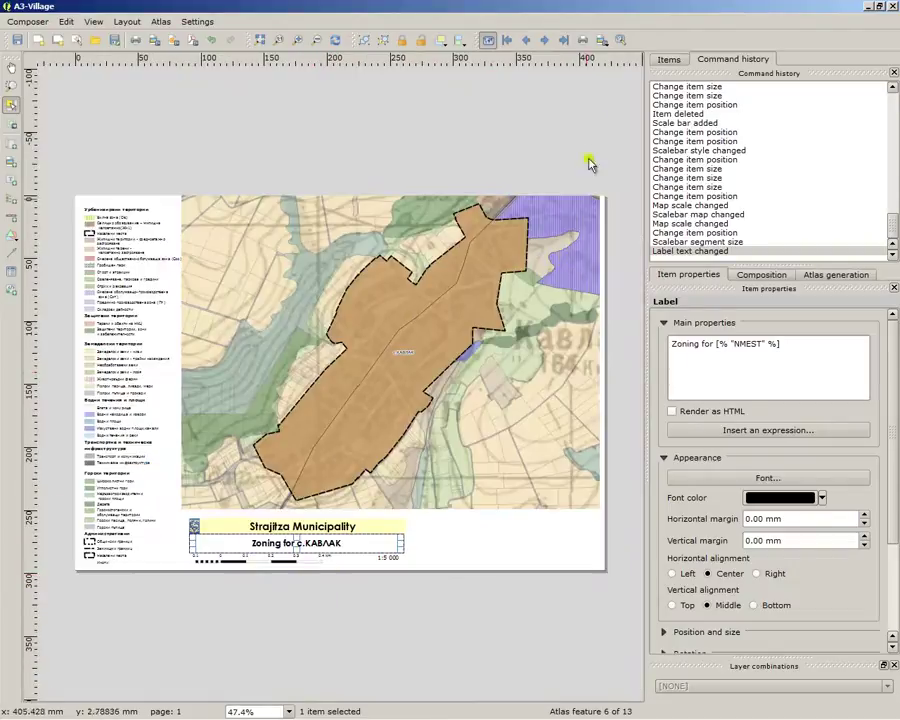
pyautogui.click(545, 40)
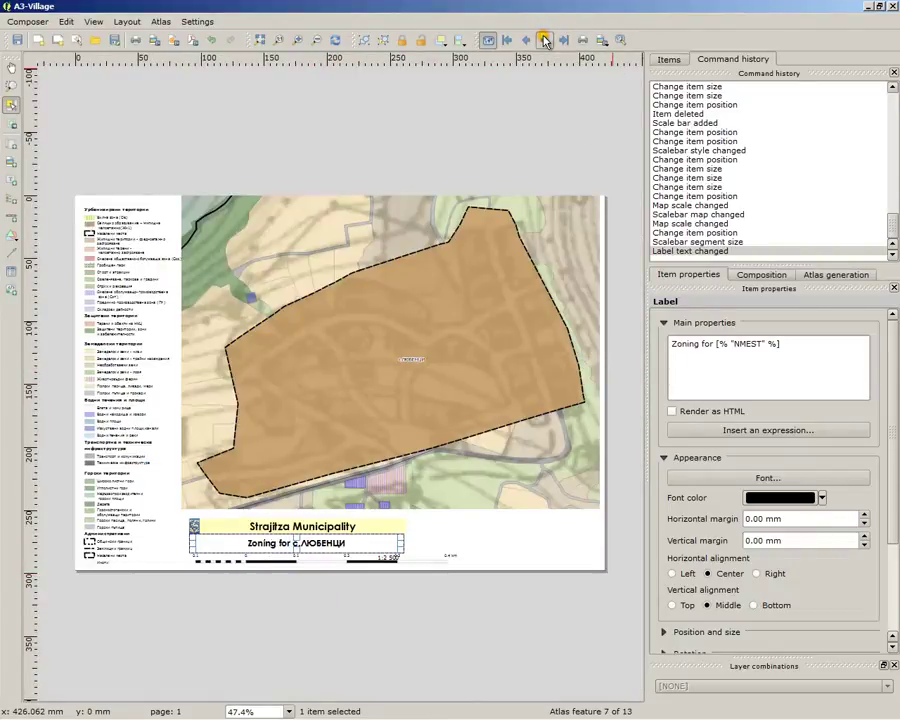
pyautogui.scroll(2, 285, 592)
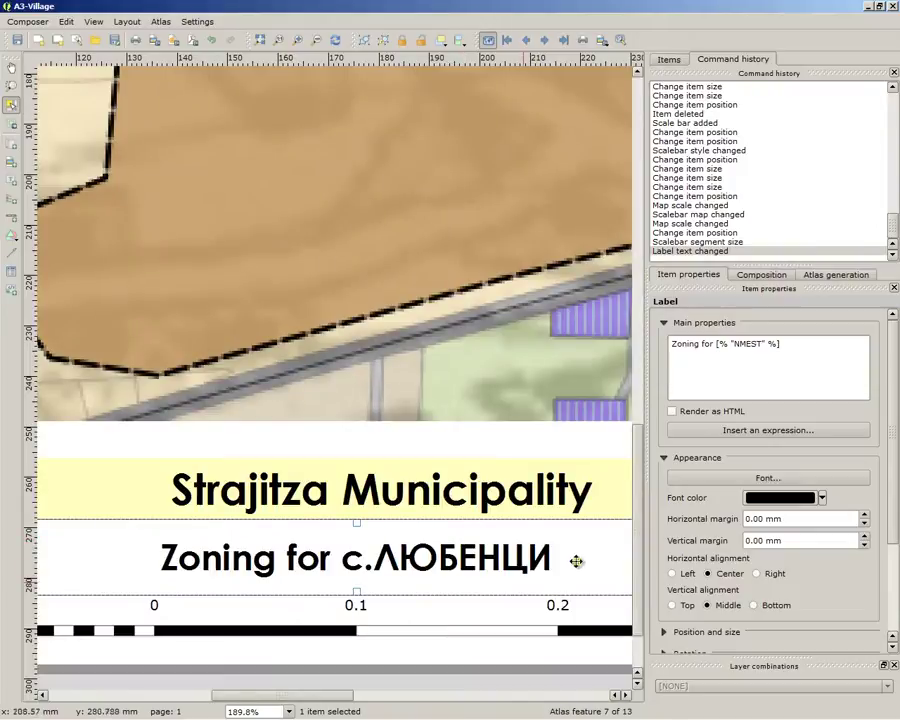
pyautogui.scroll(-1, 380, 549)
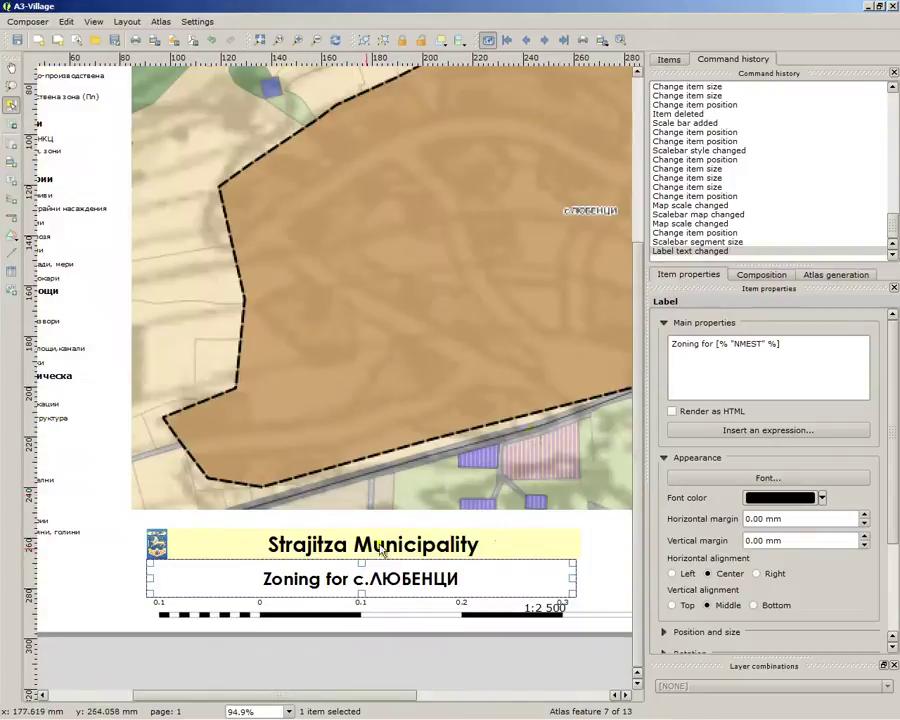
pyautogui.click(545, 40)
pyautogui.click(545, 40)
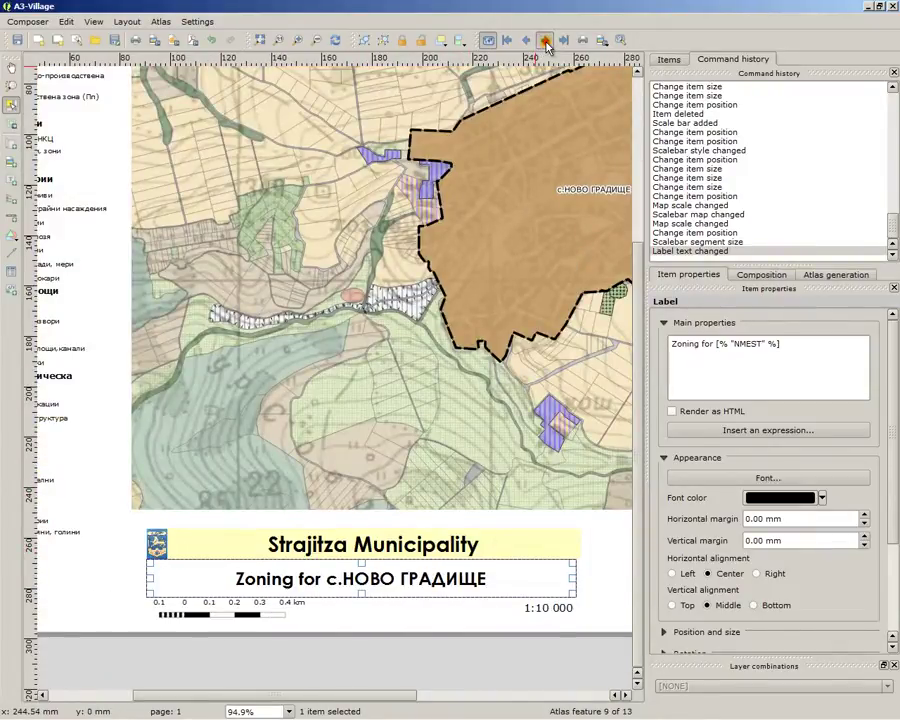
pyautogui.click(545, 40)
pyautogui.click(545, 40)
pyautogui.click(545, 40)
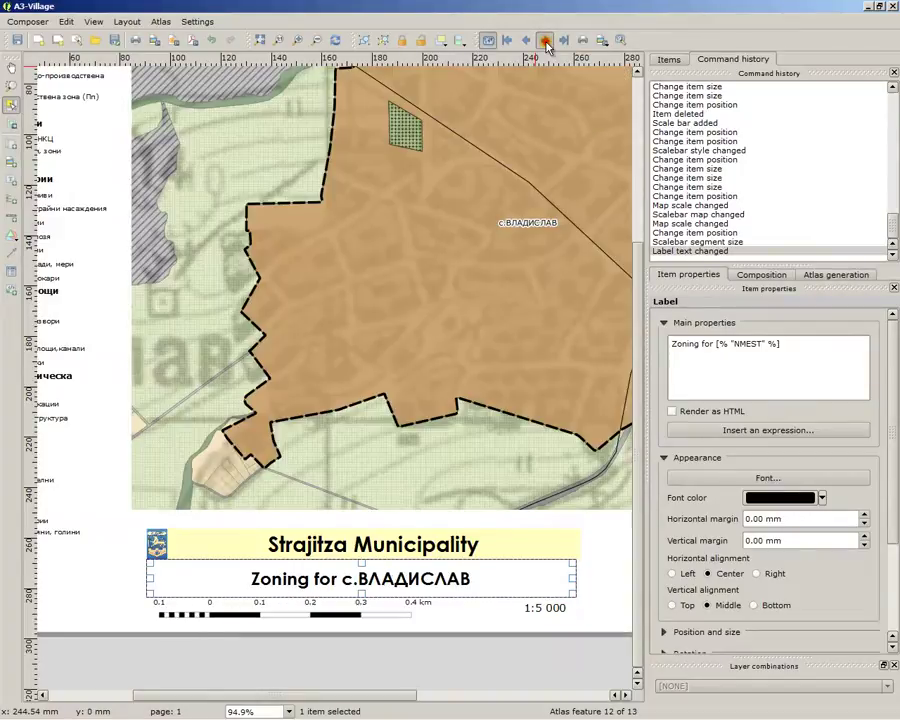
pyautogui.click(545, 40)
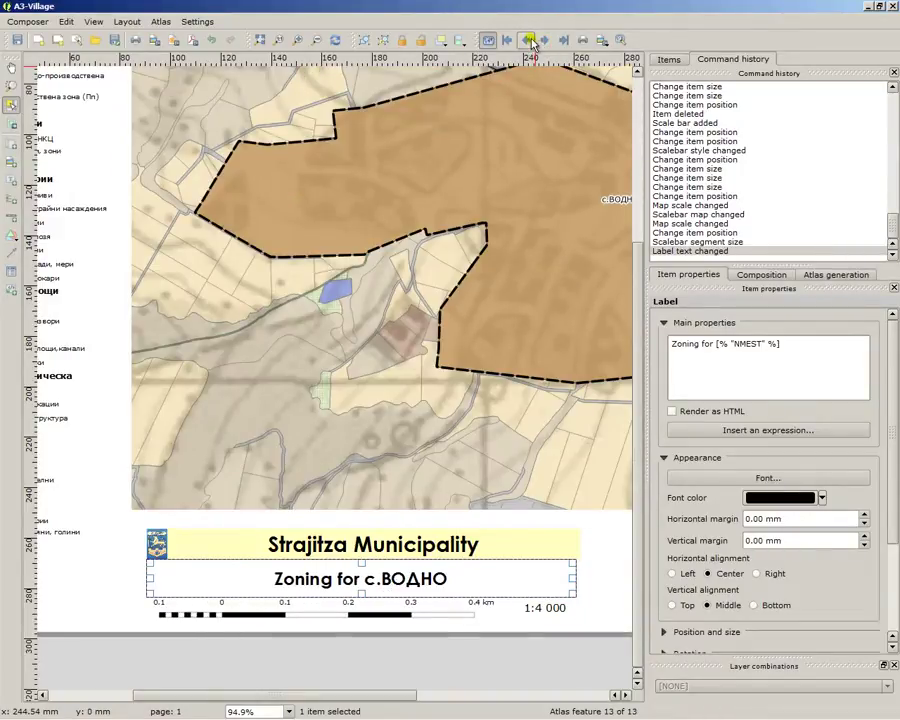
# Step: Step back to НОВО ГРАДИЩЕ and open the exported A3_village_с.ВОДНО.png image
pyautogui.click(528, 40)
pyautogui.click(528, 40)
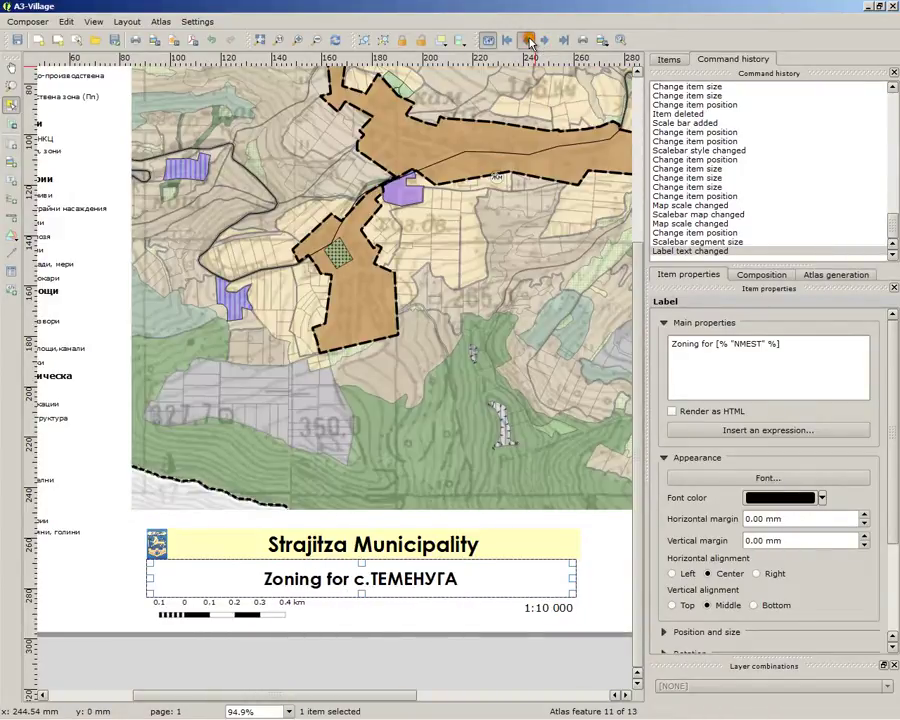
pyautogui.click(528, 40)
pyautogui.click(528, 40)
pyautogui.scroll(-1, 428, 356)
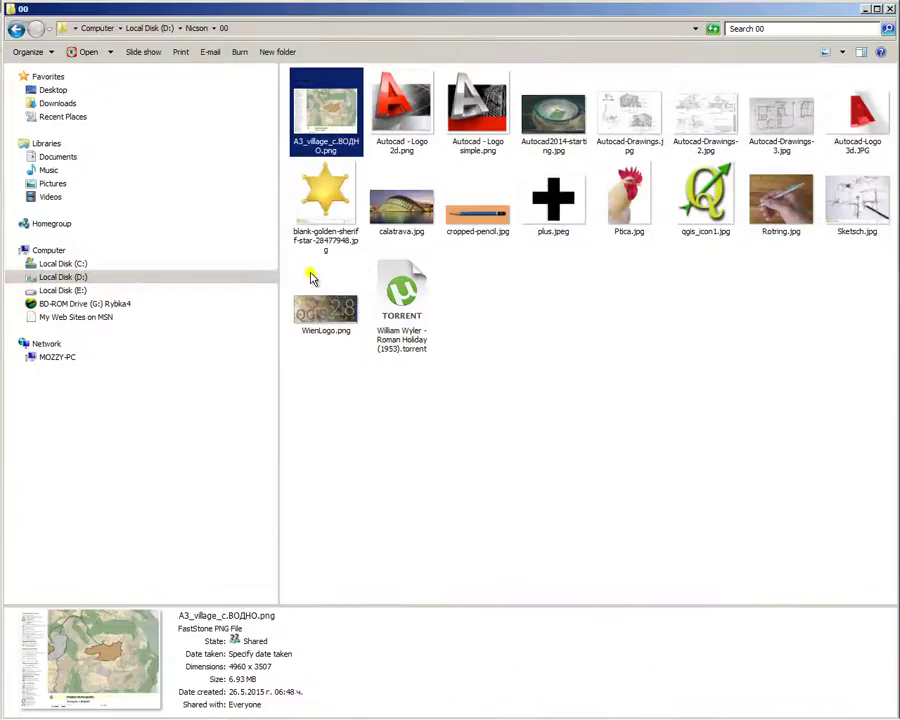
pyautogui.press('Return')
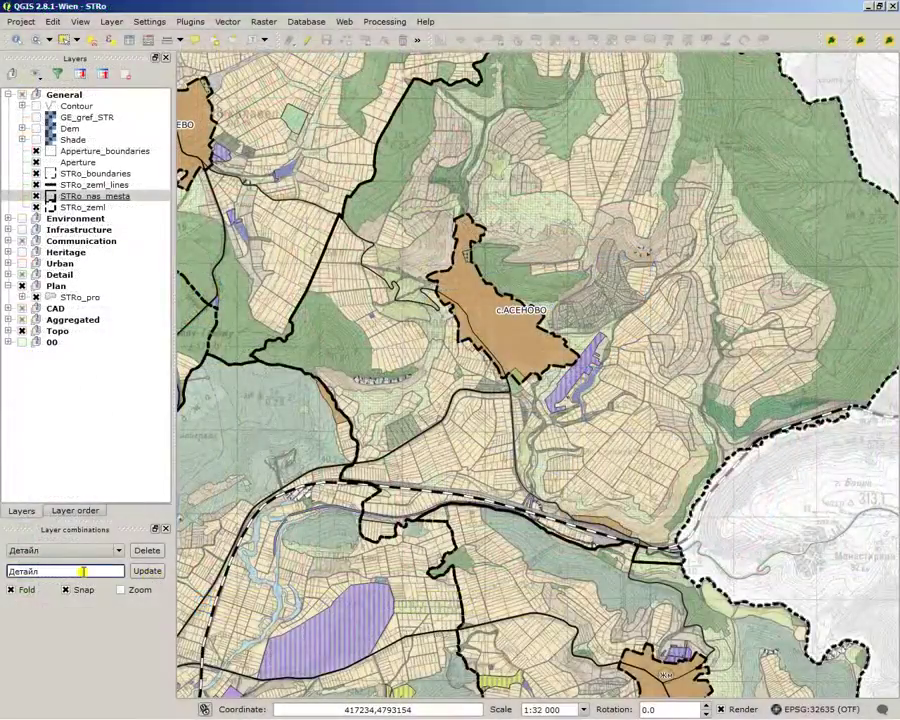
# Step: Update the Детайл layer combination, hide all layers, and show and select only STRo_zeml
pyautogui.click(148, 572)
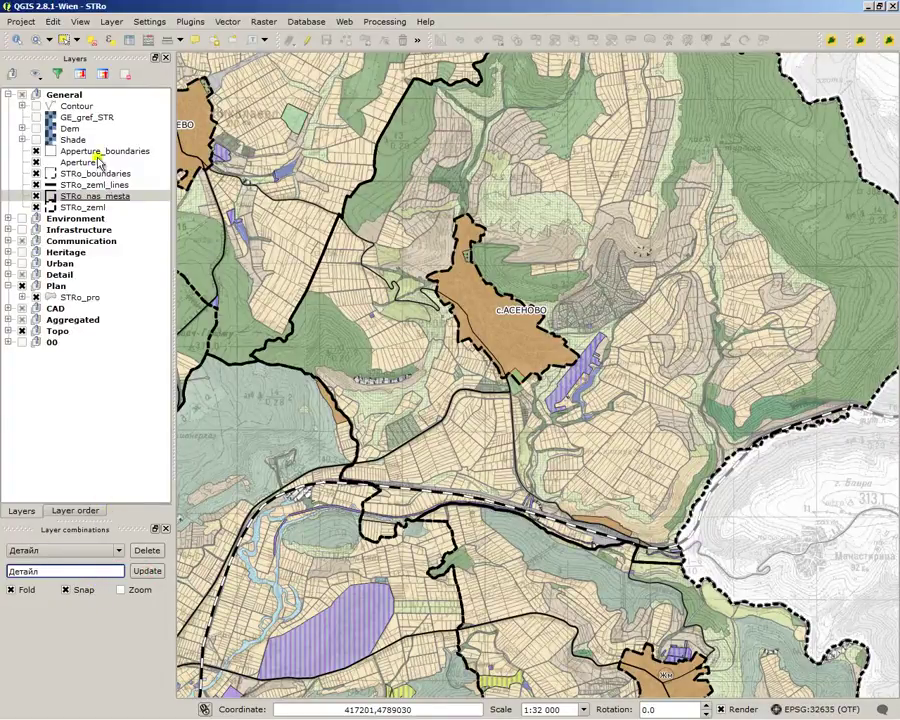
pyautogui.write('>')
pyautogui.hotkey('ctrl', 'shift', 'h')
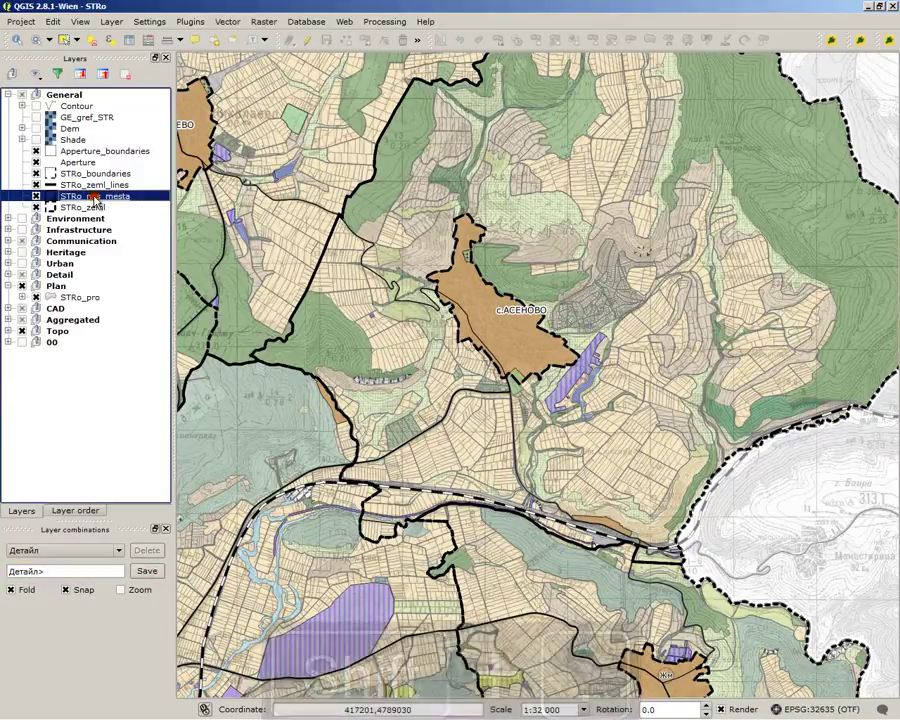
pyautogui.click(36, 207)
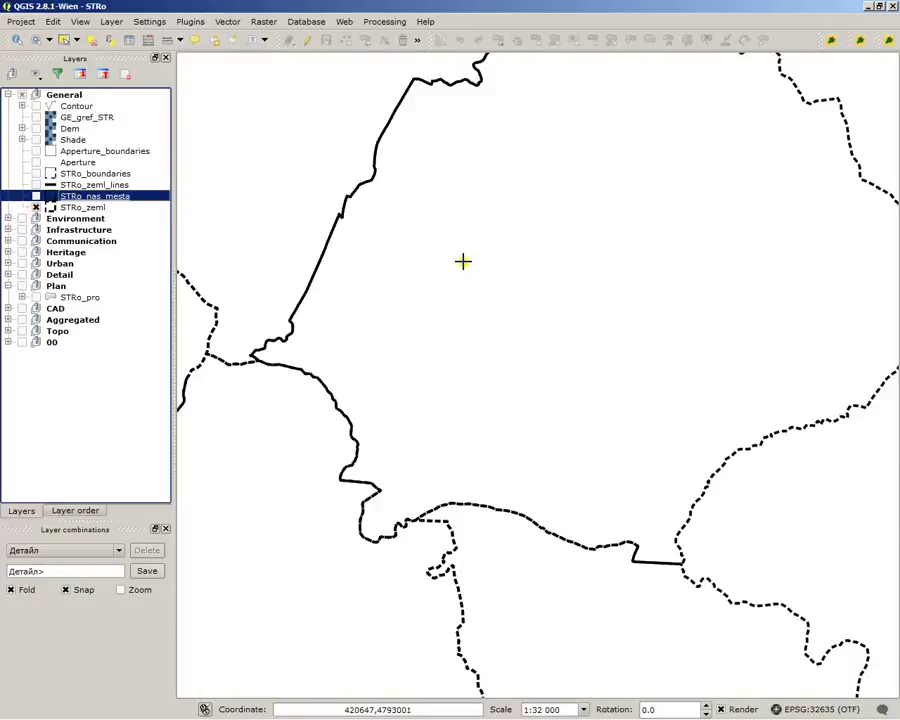
pyautogui.scroll(-1, 463, 262)
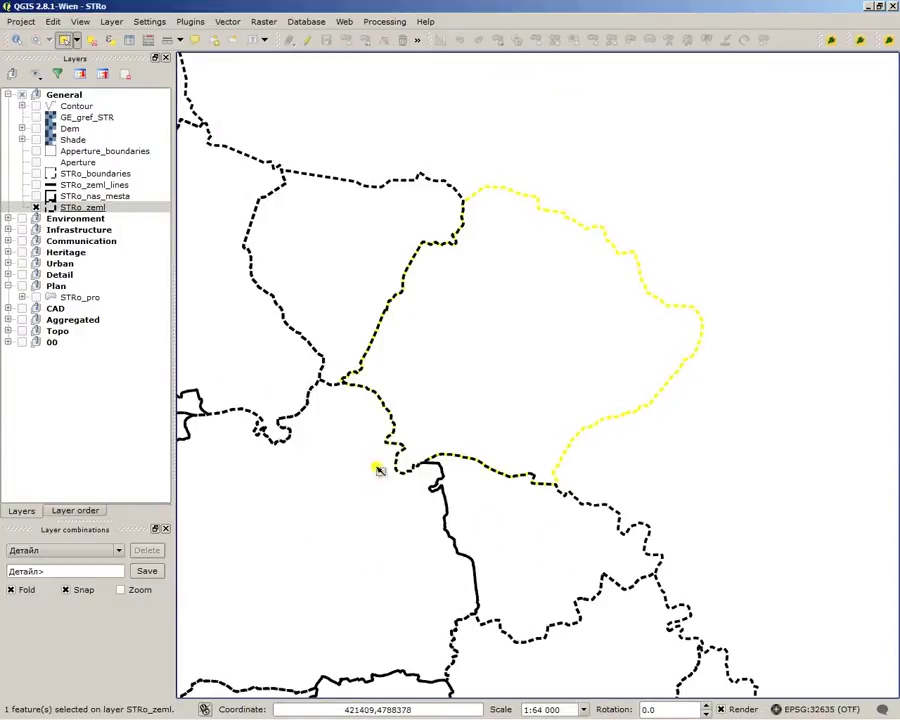
pyautogui.click(85, 209)
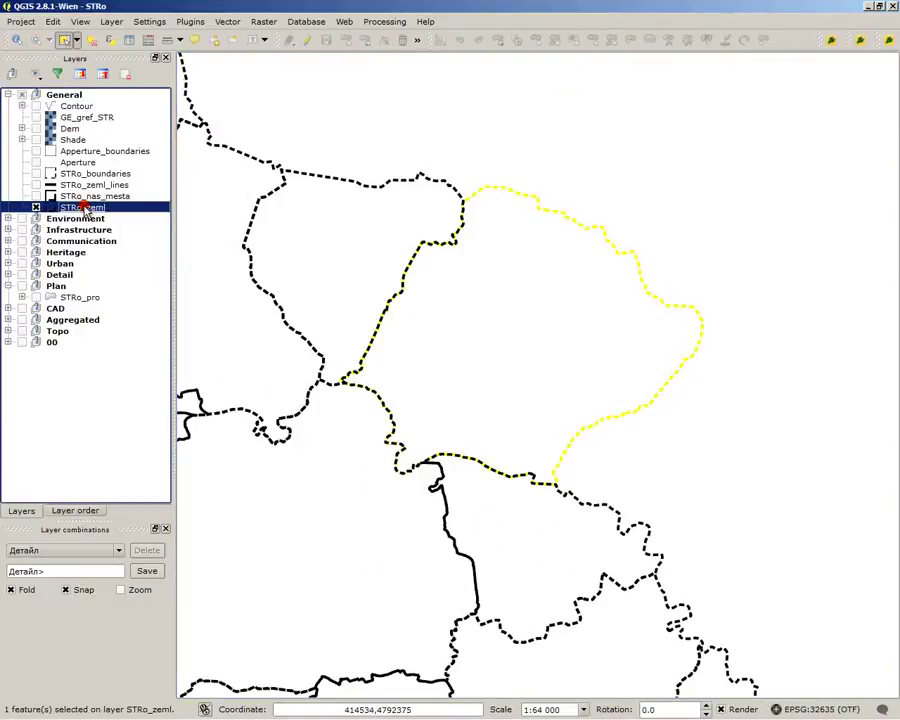
# Step: Make STRo_zeml's style Rule-based and add a new blue-fill rule, focusing its Filter field
pyautogui.doubleClick(128, 212)
pyautogui.click(76, 167)
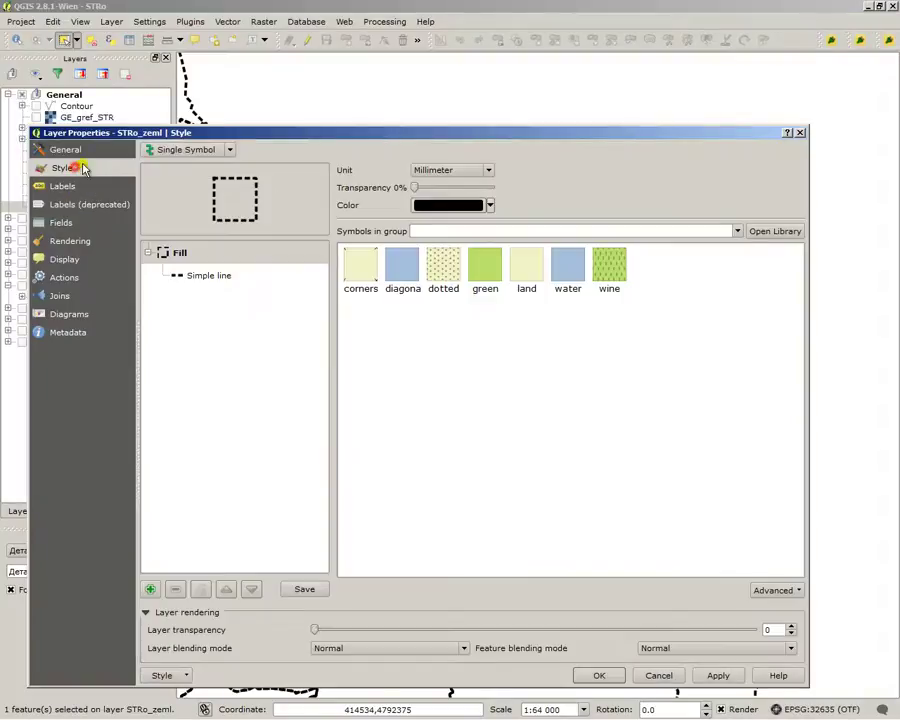
pyautogui.click(224, 153)
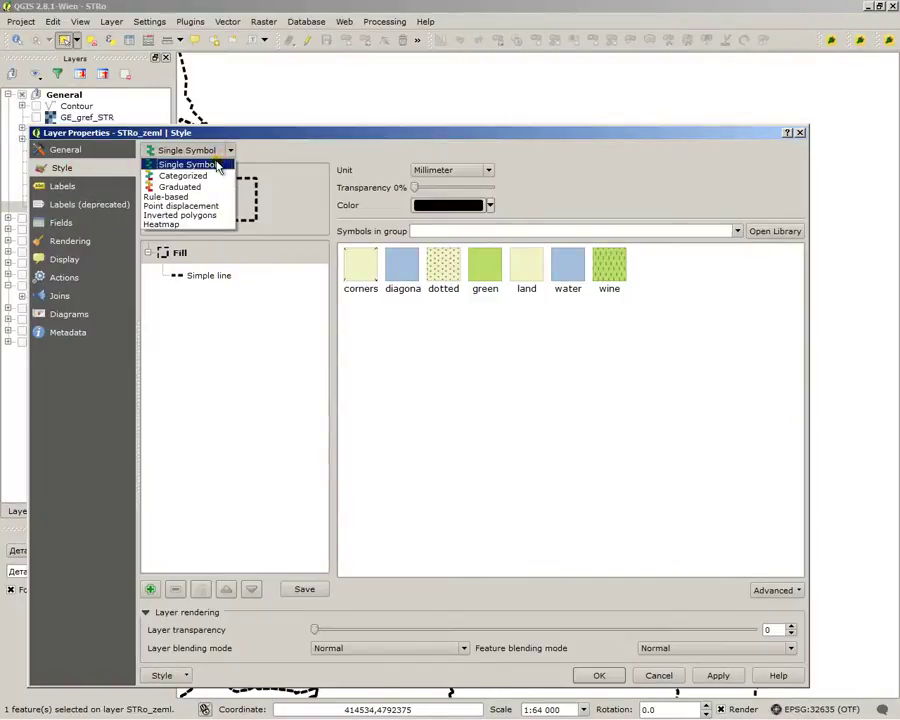
pyautogui.click(170, 197)
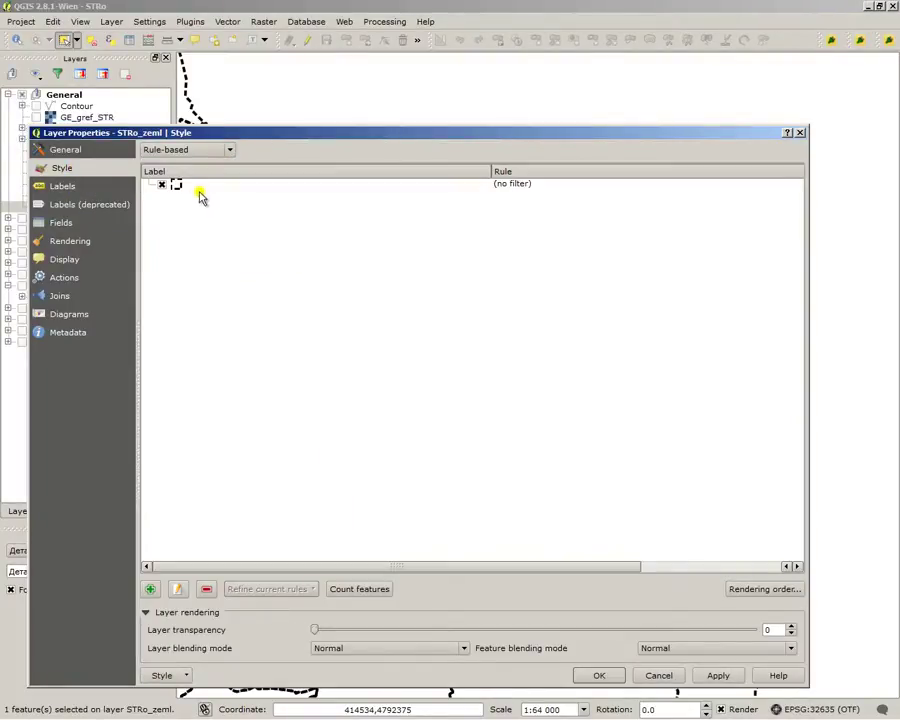
pyautogui.click(208, 184)
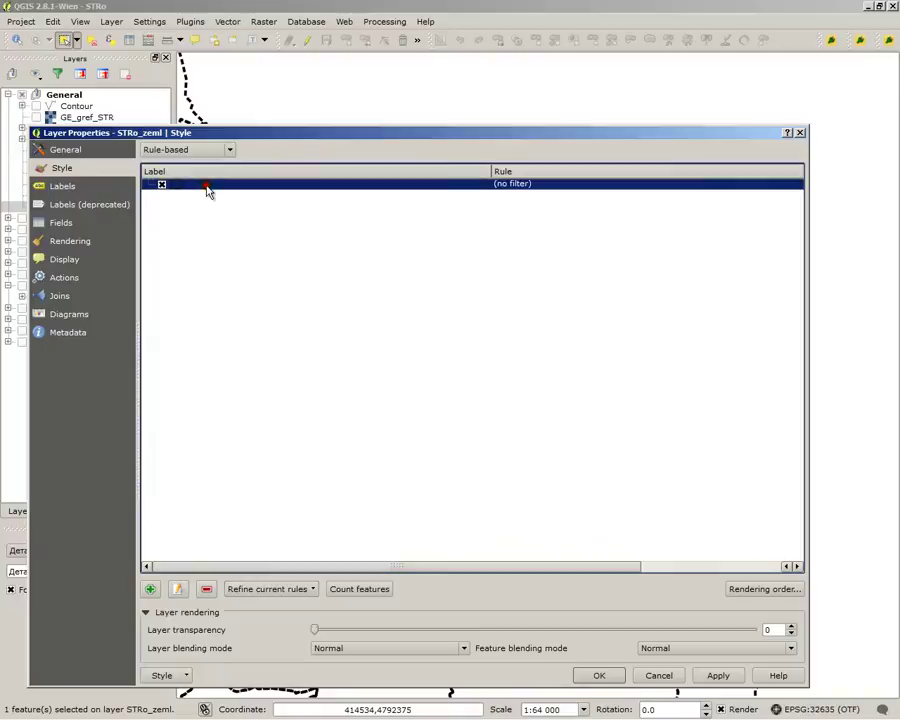
pyautogui.click(195, 260)
pyautogui.click(149, 590)
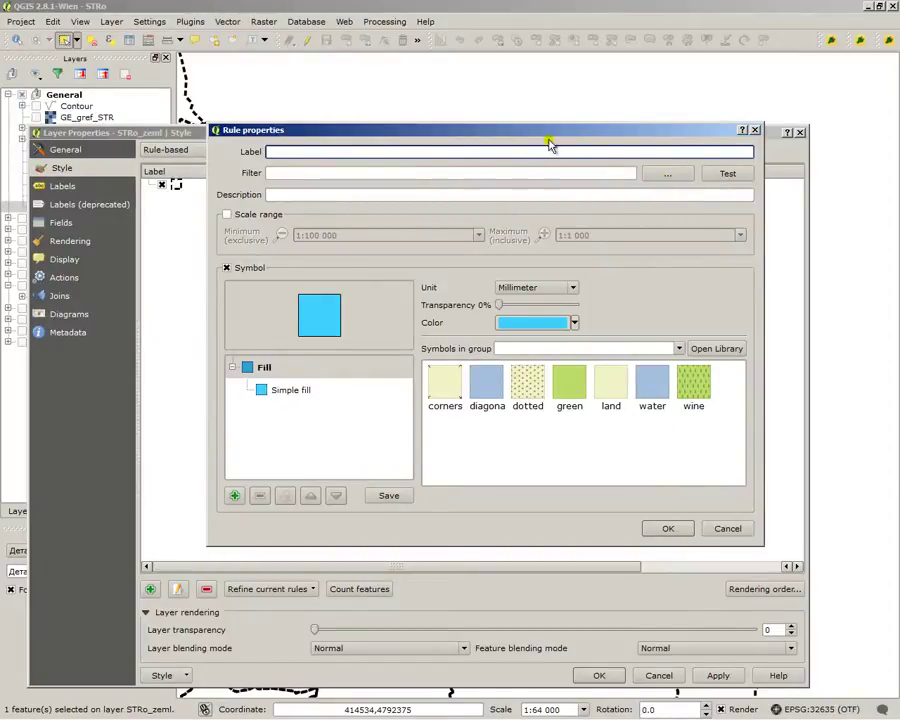
pyautogui.click(513, 175)
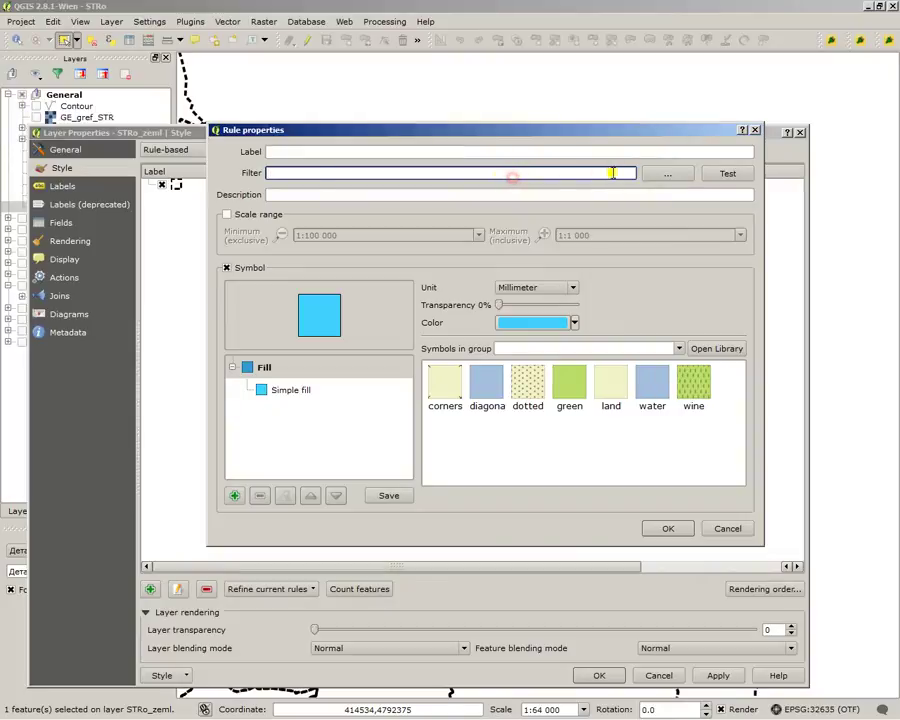
# Step: Insert the IME field into the rule's filter expression from Fields and Values
pyautogui.click(669, 174)
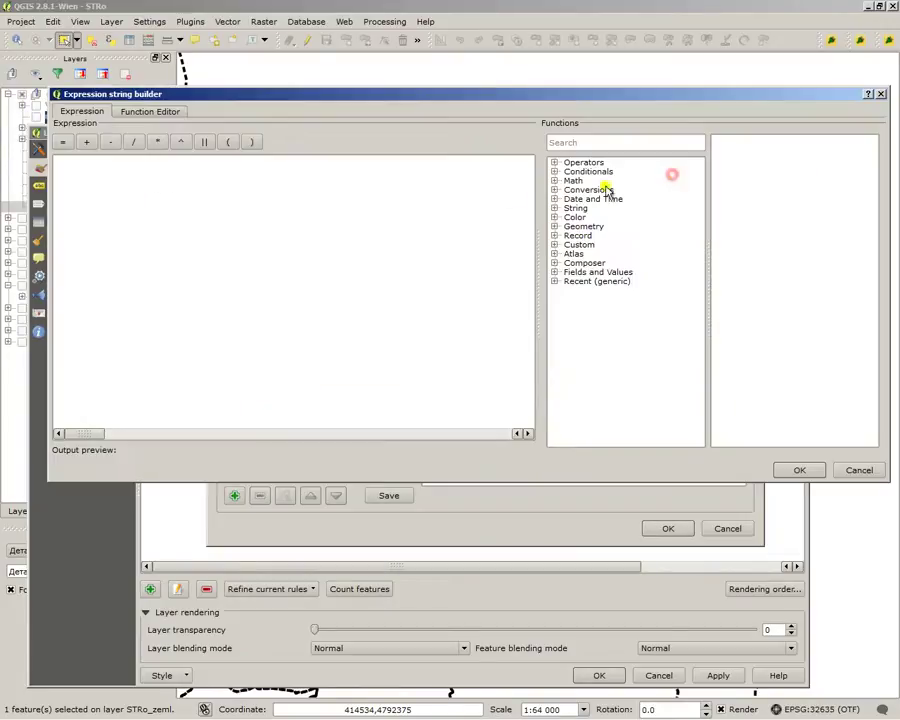
pyautogui.click(620, 273)
pyautogui.click(292, 275)
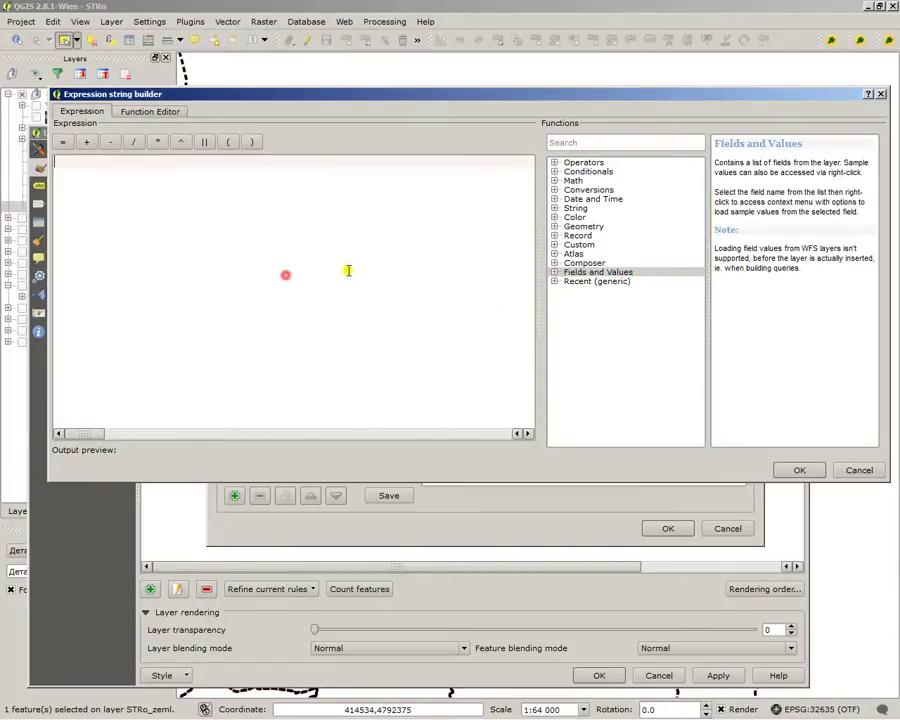
pyautogui.click(583, 281)
pyautogui.doubleClick(590, 273)
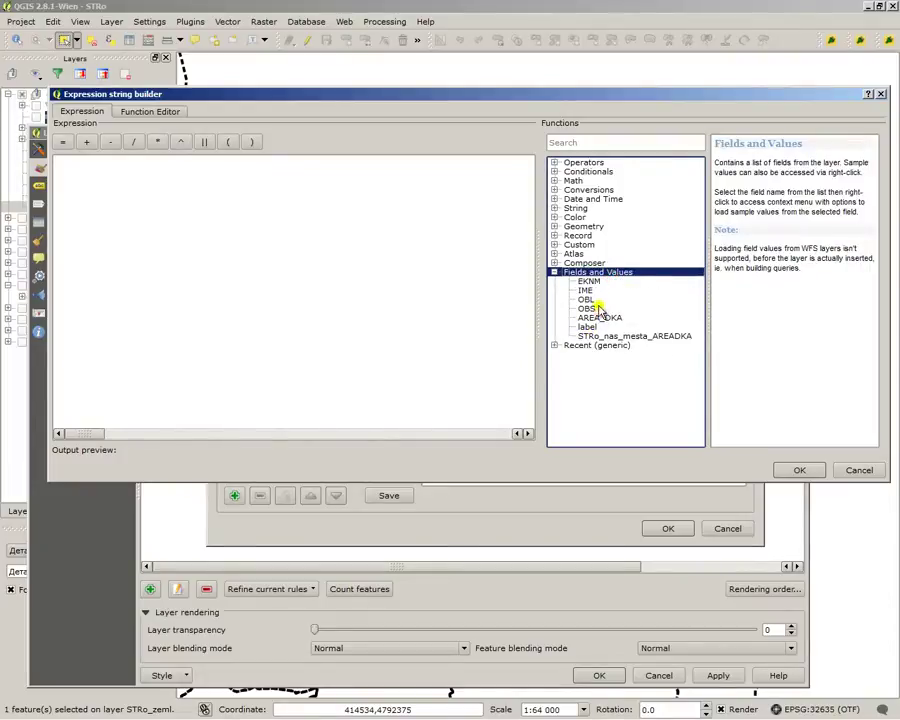
pyautogui.click(598, 291)
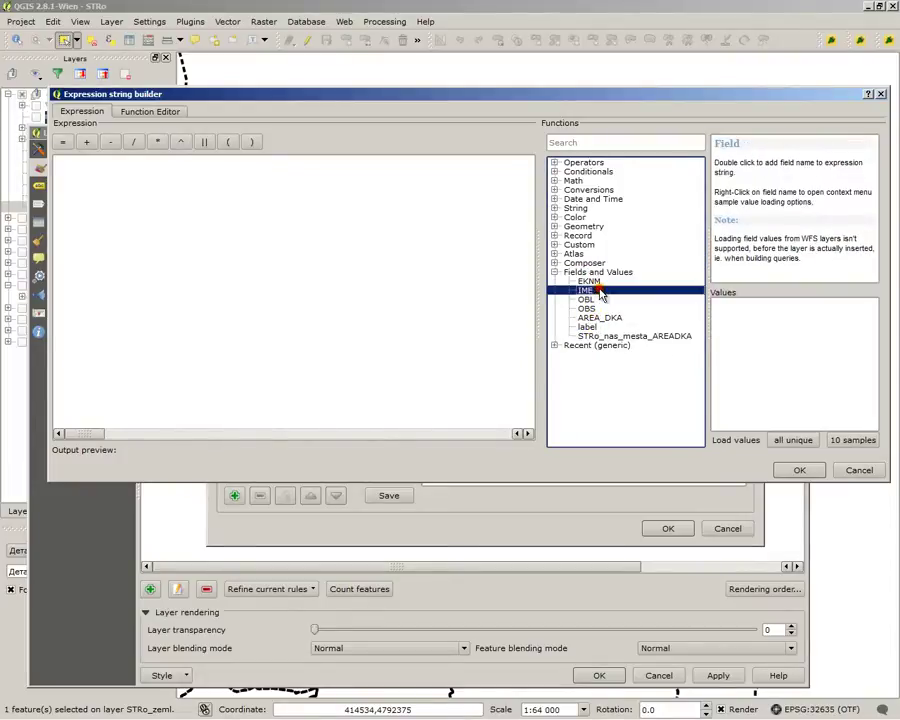
pyautogui.doubleClick(598, 291)
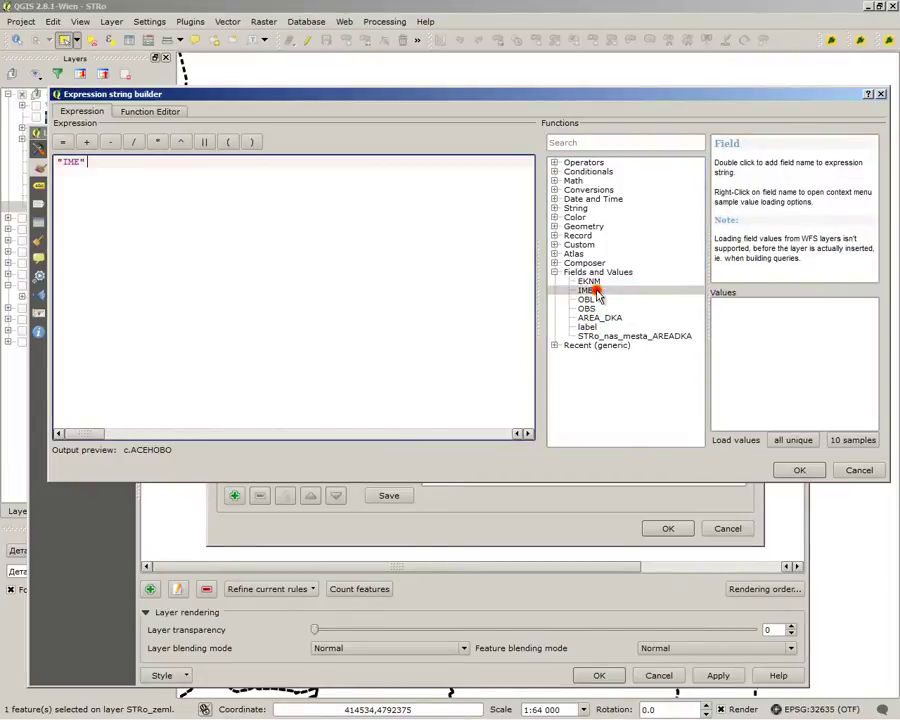
pyautogui.doubleClick(108, 160)
pyautogui.click(171, 170)
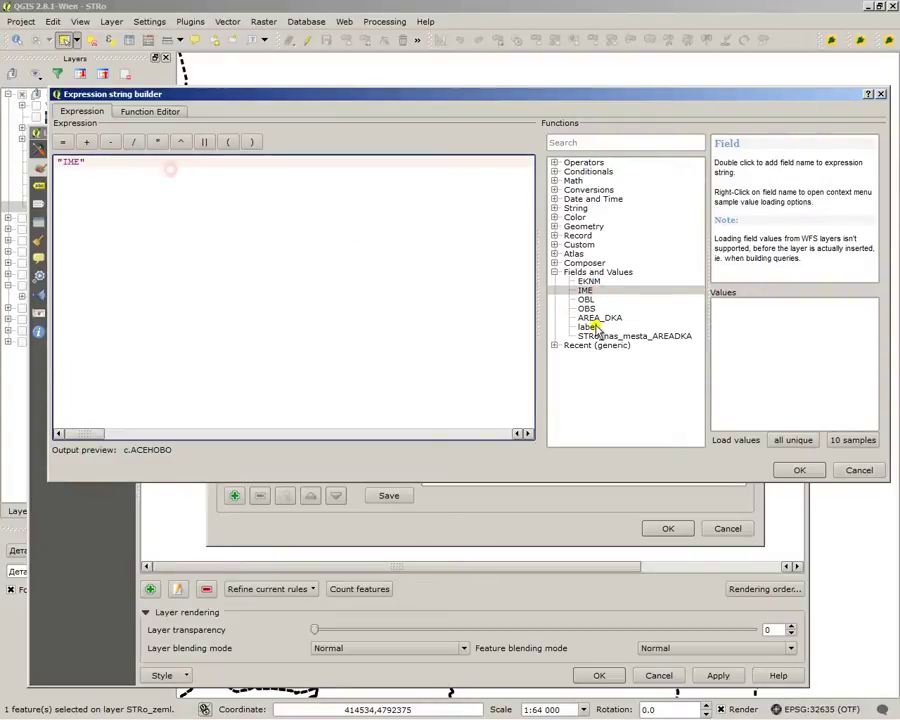
# Step: Check the Atlas variables group and place the caret after IME in the expression
pyautogui.click(554, 256)
pyautogui.click(618, 290)
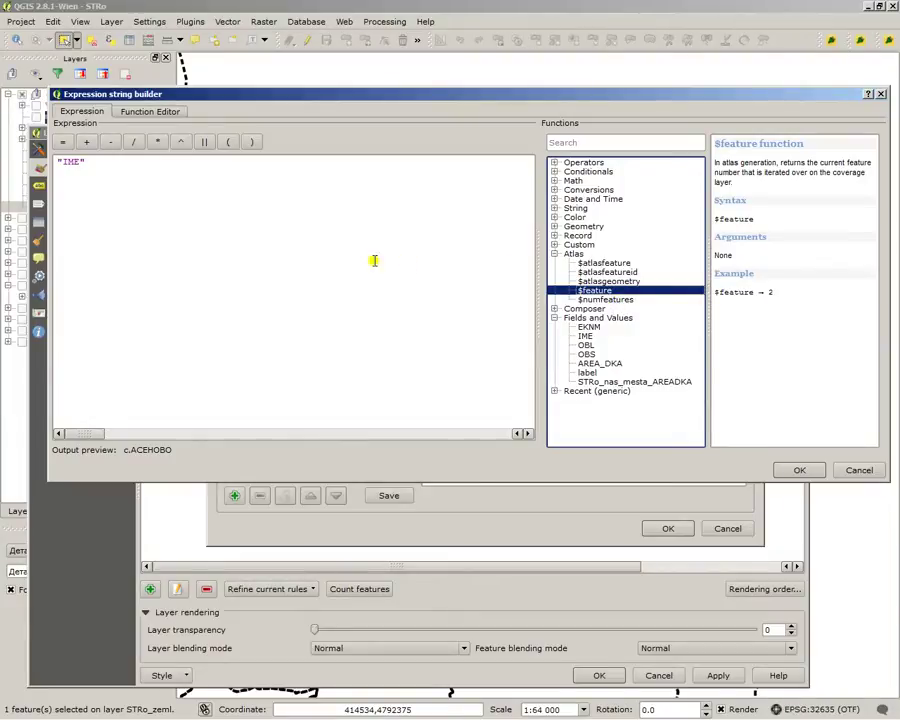
pyautogui.click(224, 257)
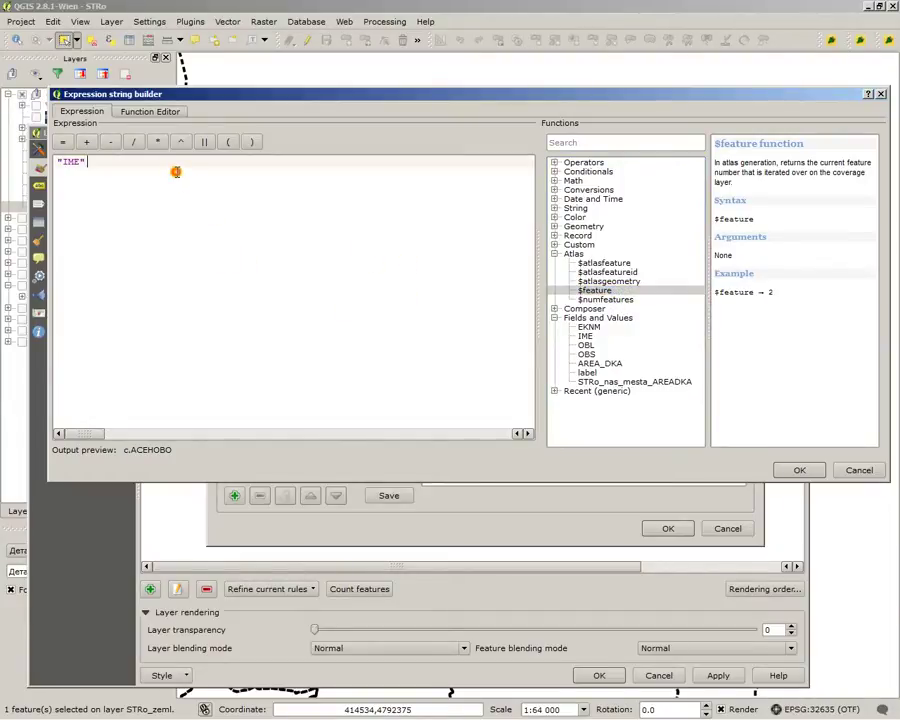
pyautogui.write('=')
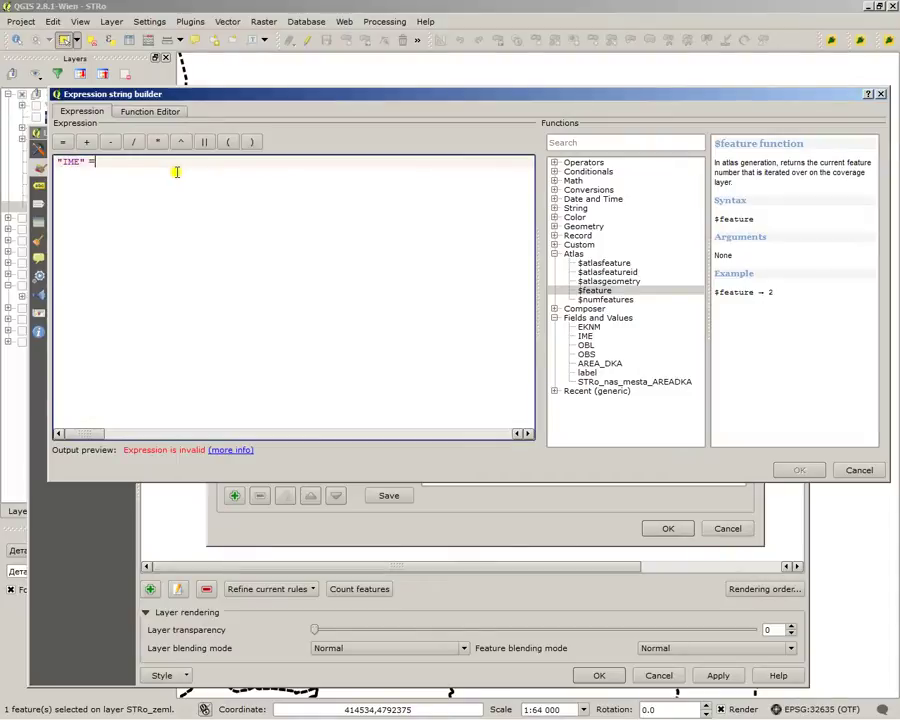
pyautogui.press('BackSpace')
pyautogui.press('BackSpace')
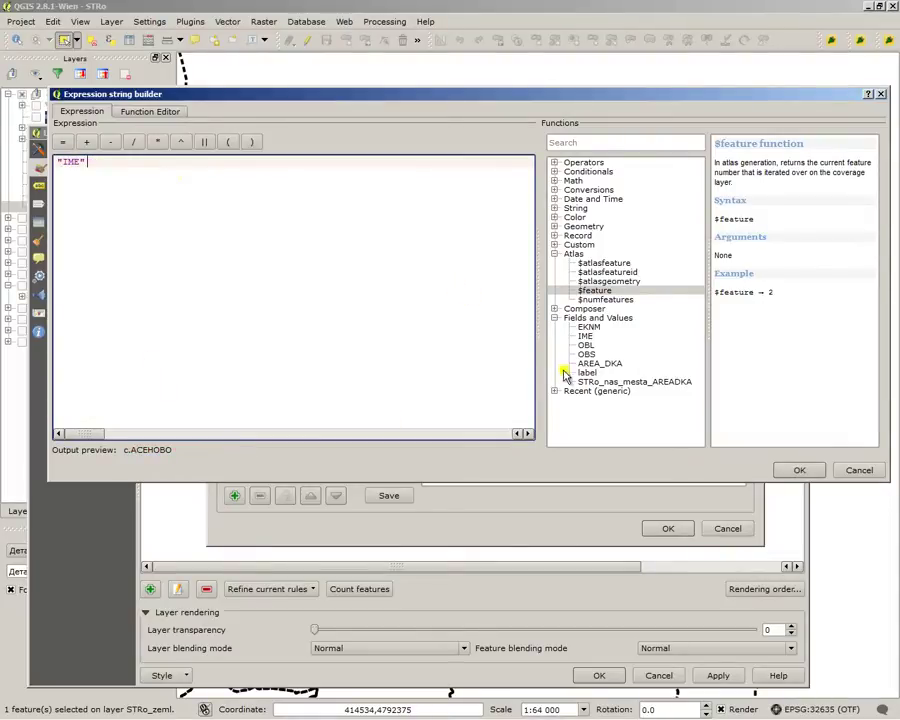
# Step: Add the not-equal operator <> after "IME" and locate $atlasfeature among the Atlas variables
pyautogui.click(555, 164)
pyautogui.click(588, 255)
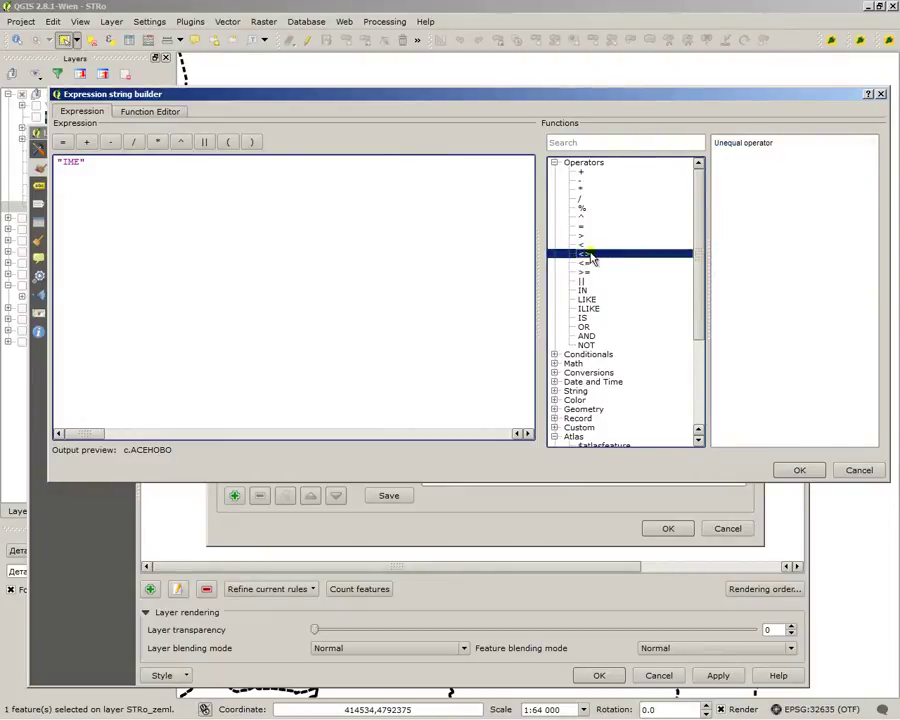
pyautogui.doubleClick(588, 255)
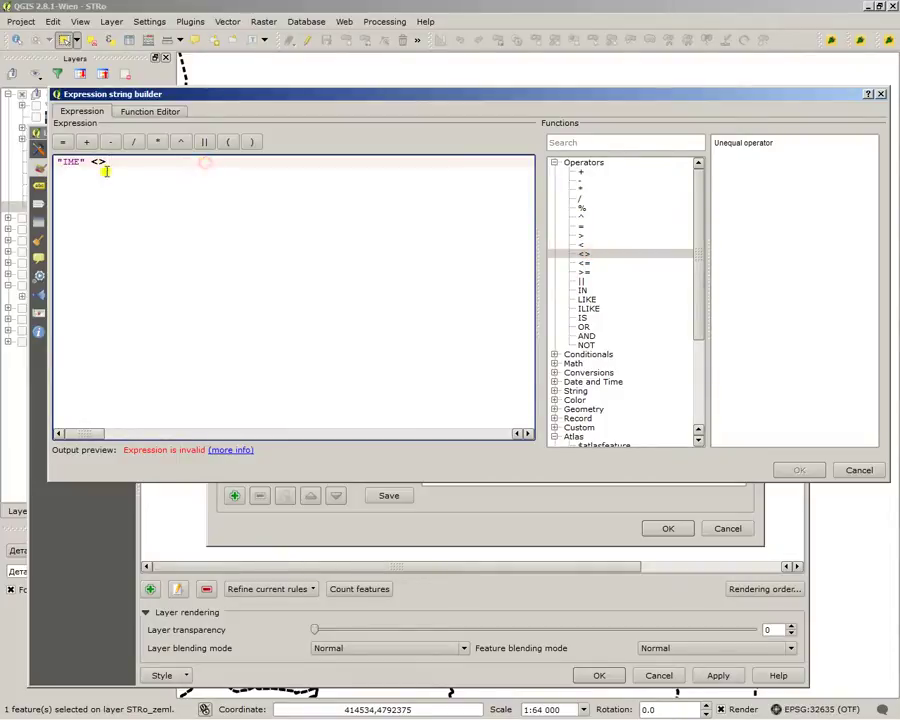
pyautogui.click(600, 390)
pyautogui.scroll(-1, 603, 400)
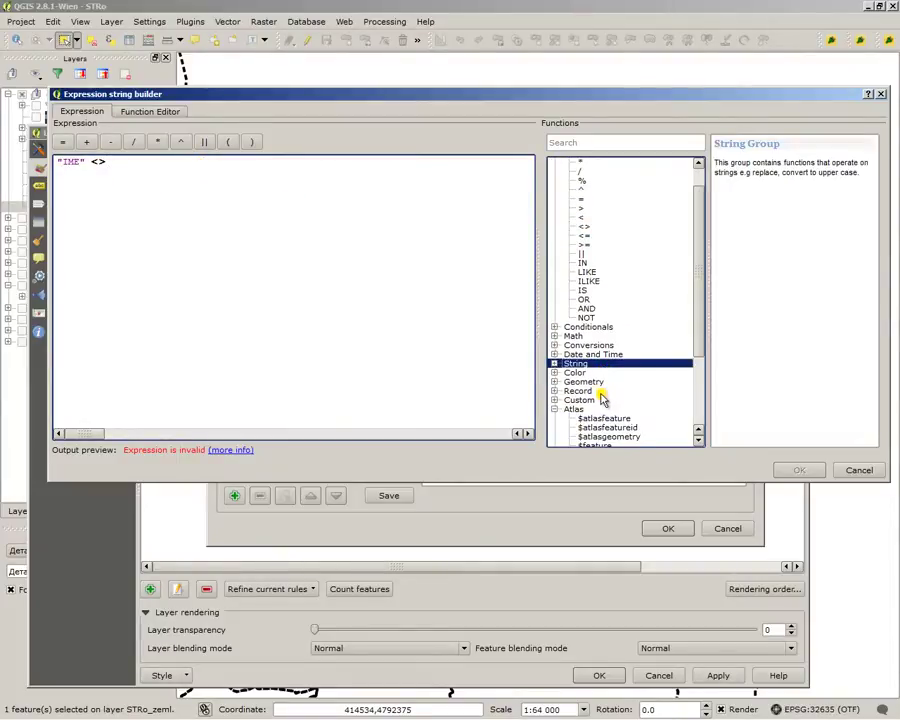
pyautogui.click(555, 366)
pyautogui.click(554, 364)
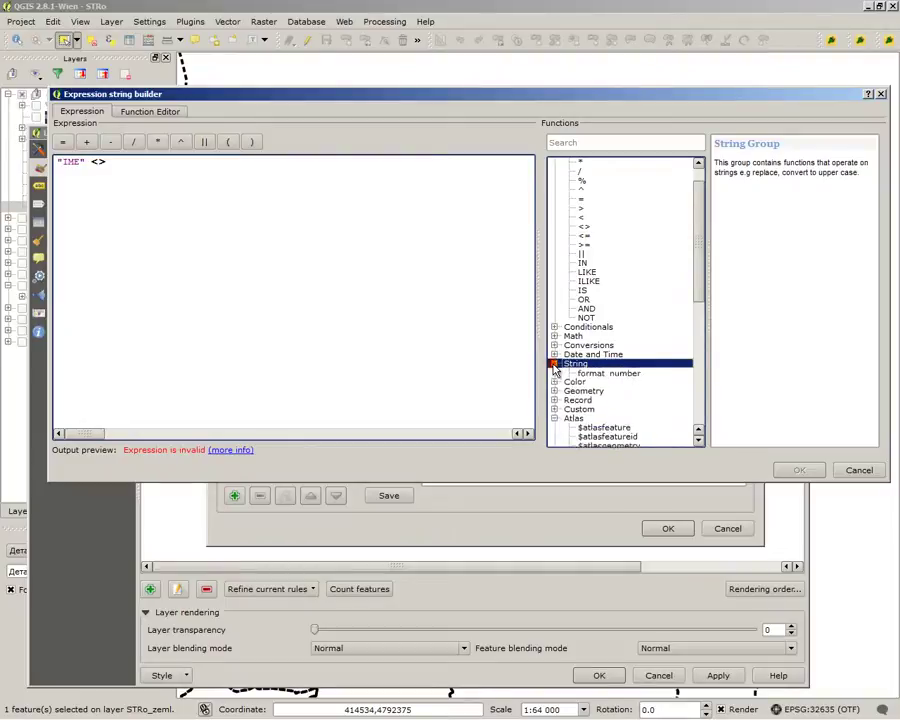
pyautogui.scroll(-1, 553, 378)
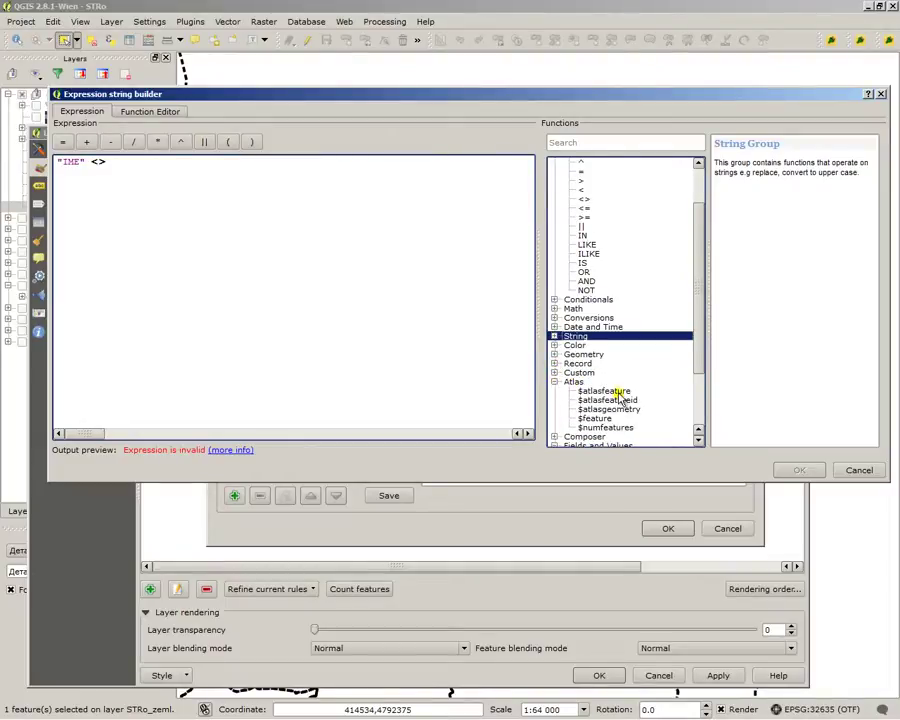
pyautogui.click(622, 393)
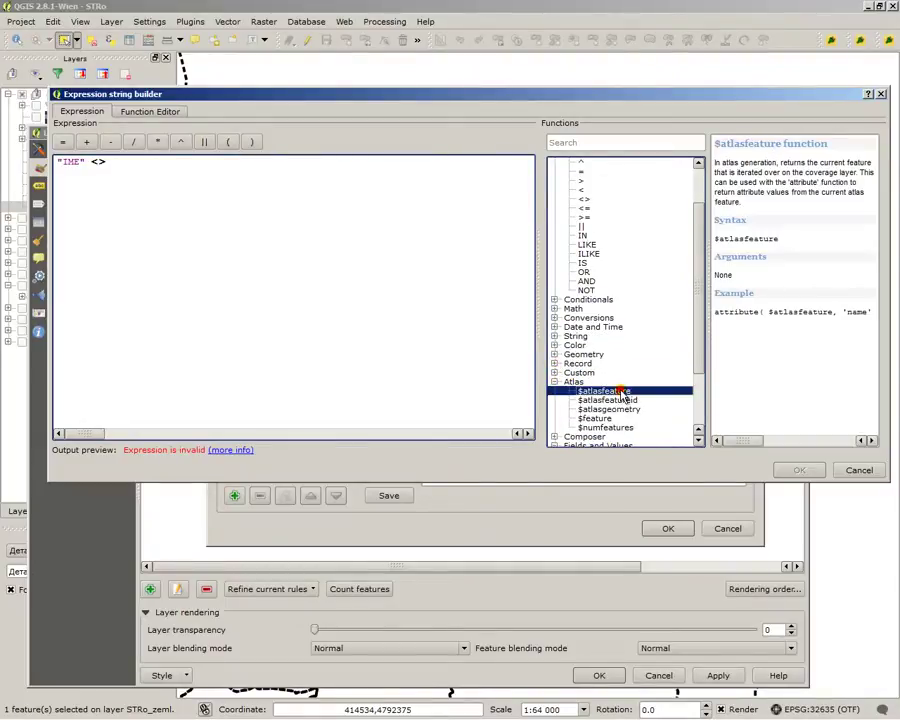
# Step: Complete the filter as "IME" <> attribute($atlasfeature, 'NMEST')
pyautogui.click(264, 166)
pyautogui.write('attribute(')
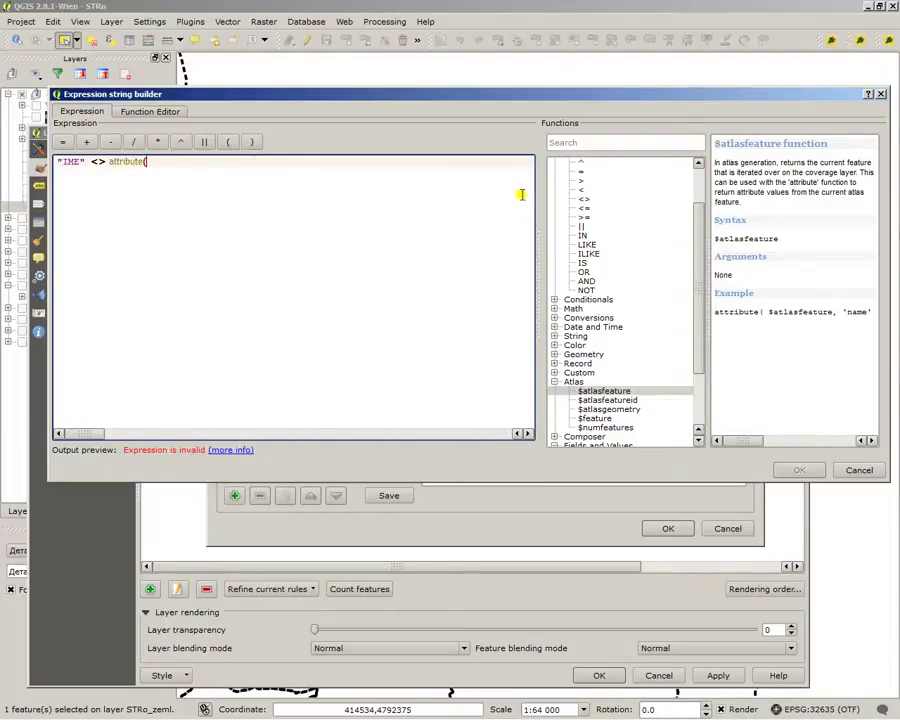
pyautogui.doubleClick(652, 388)
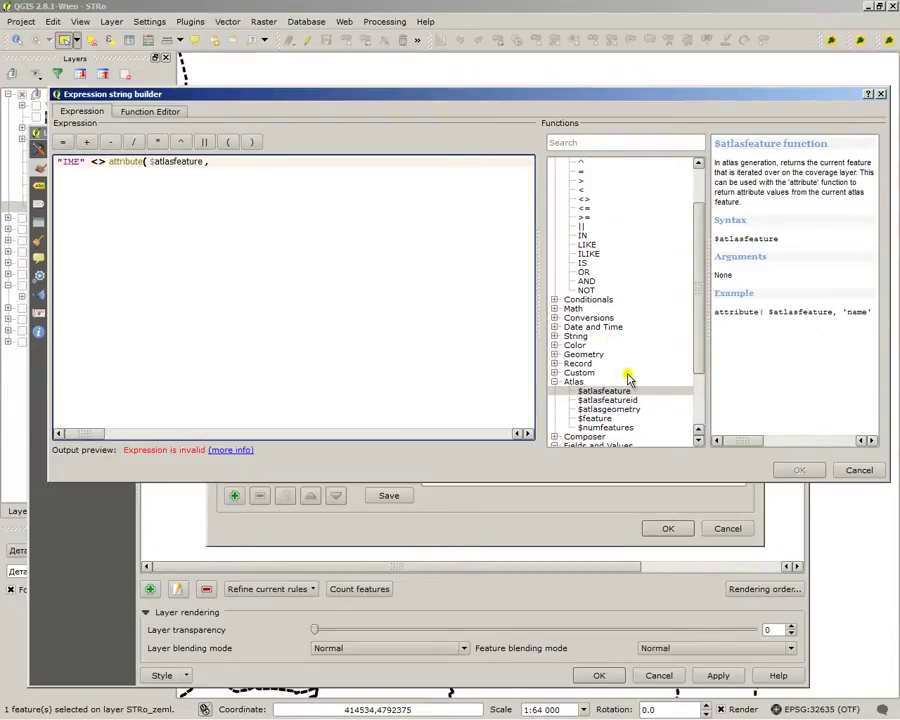
pyautogui.scroll(-2, 634, 414)
pyautogui.click(578, 352)
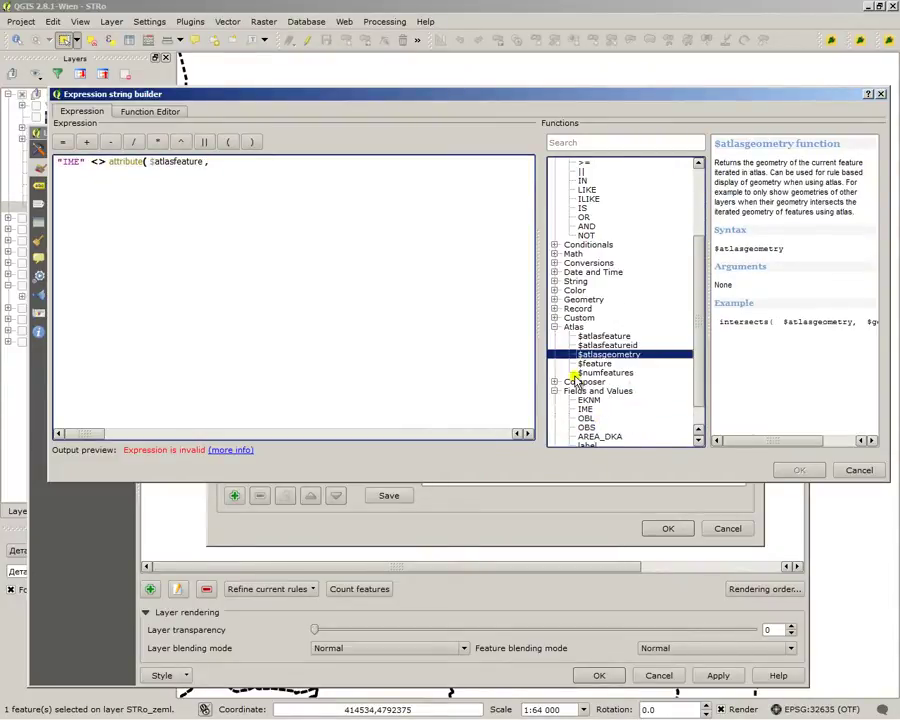
pyautogui.scroll(-1, 570, 385)
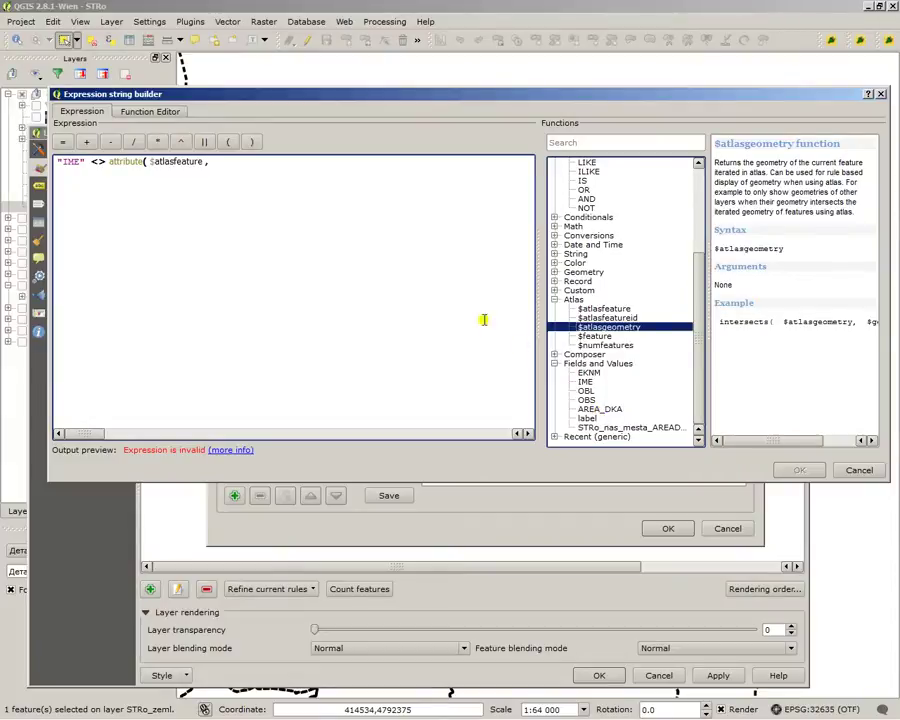
pyautogui.click(370, 187)
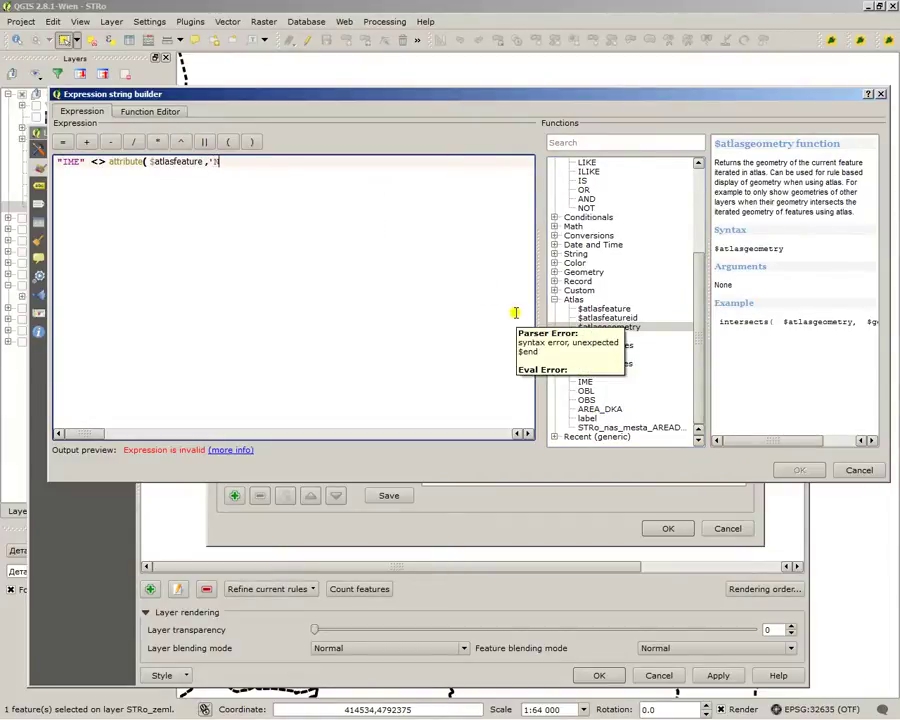
pyautogui.write("')")
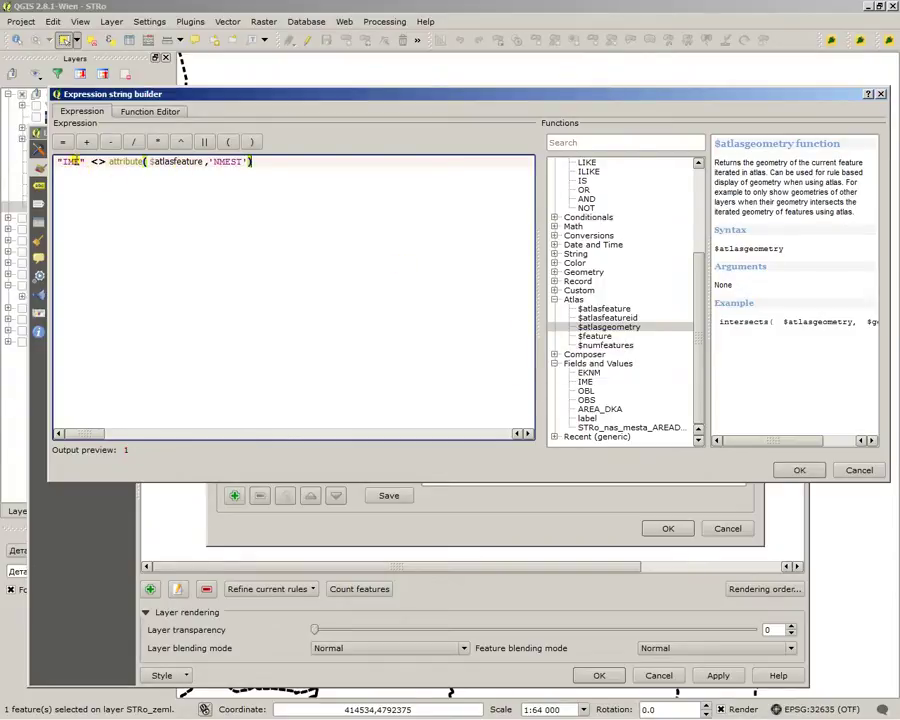
pyautogui.moveTo(267, 165)
pyautogui.mouseDown()
pyautogui.moveTo(50, 164)
pyautogui.moveTo(270, 174)
pyautogui.mouseUp()
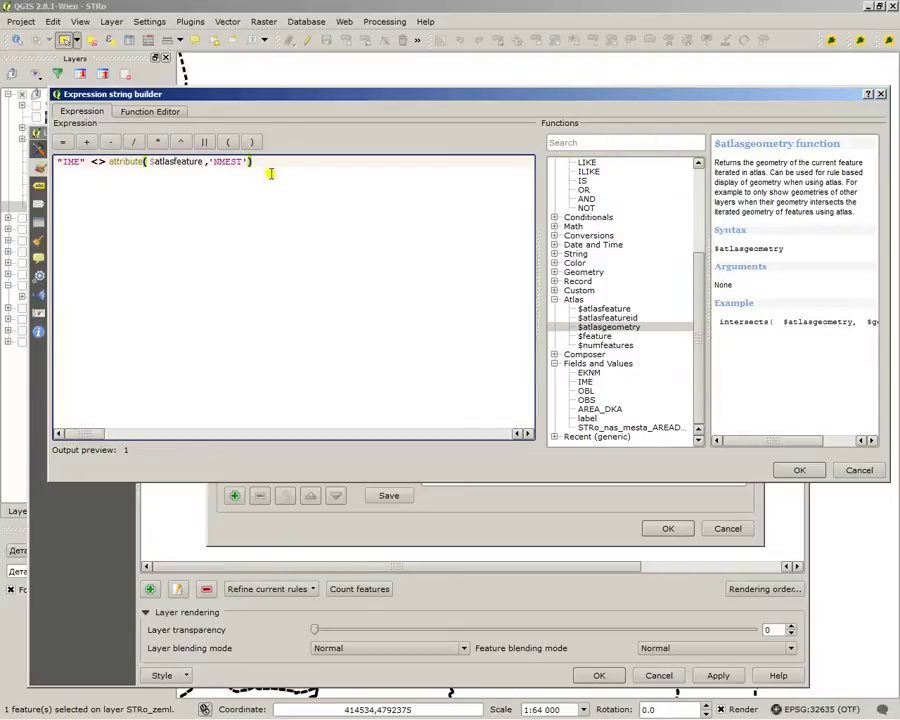
# Step: Accept the filter expression and apply the new filtered rule to the STRo_zeml layer
pyautogui.click(799, 470)
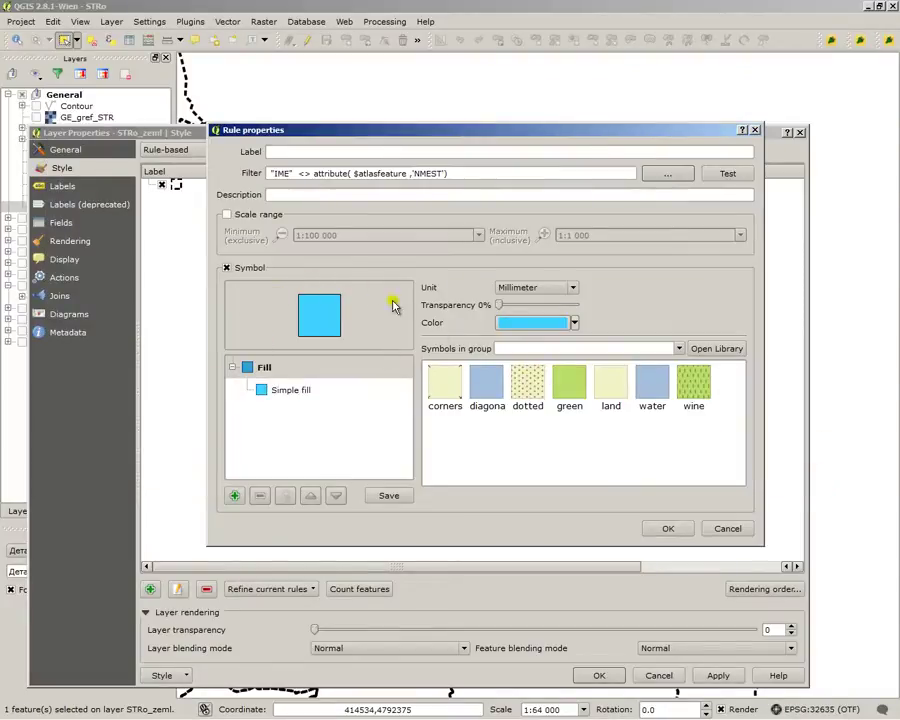
pyautogui.click(679, 530)
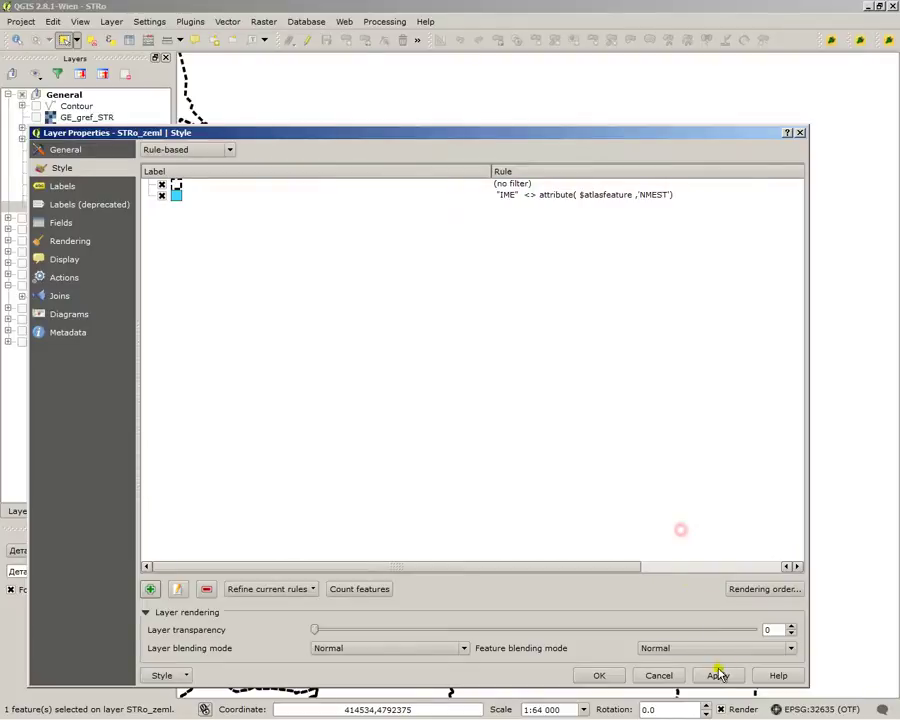
pyautogui.click(717, 673)
pyautogui.click(619, 677)
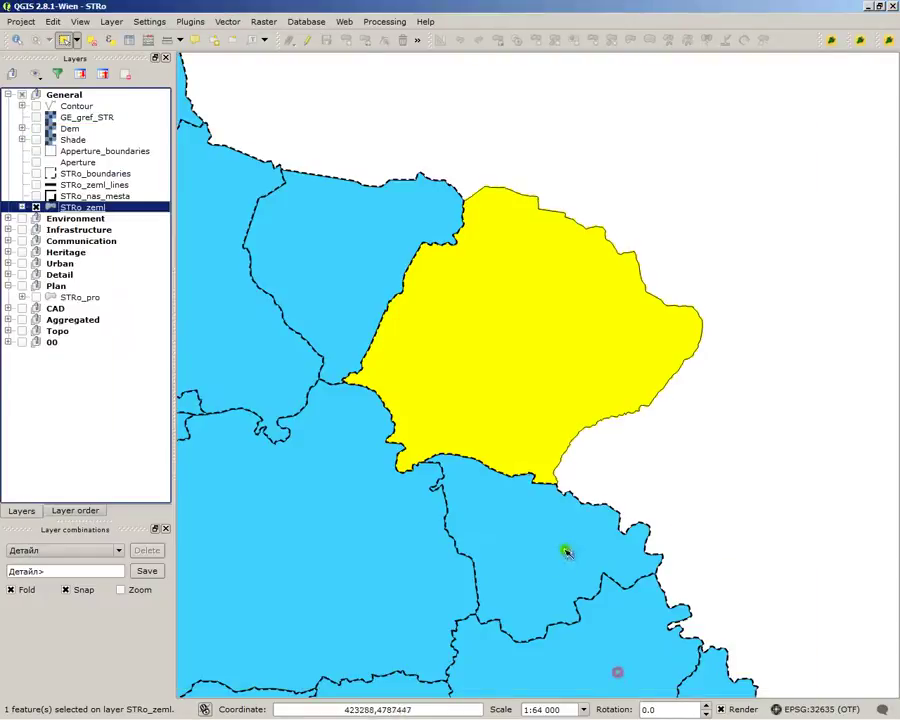
# Step: Clear the selected zone, frame all village zones, and reopen STRo_zeml's style properties
pyautogui.click(738, 360)
pyautogui.scroll(-1, 745, 362)
pyautogui.scroll(-1, 742, 370)
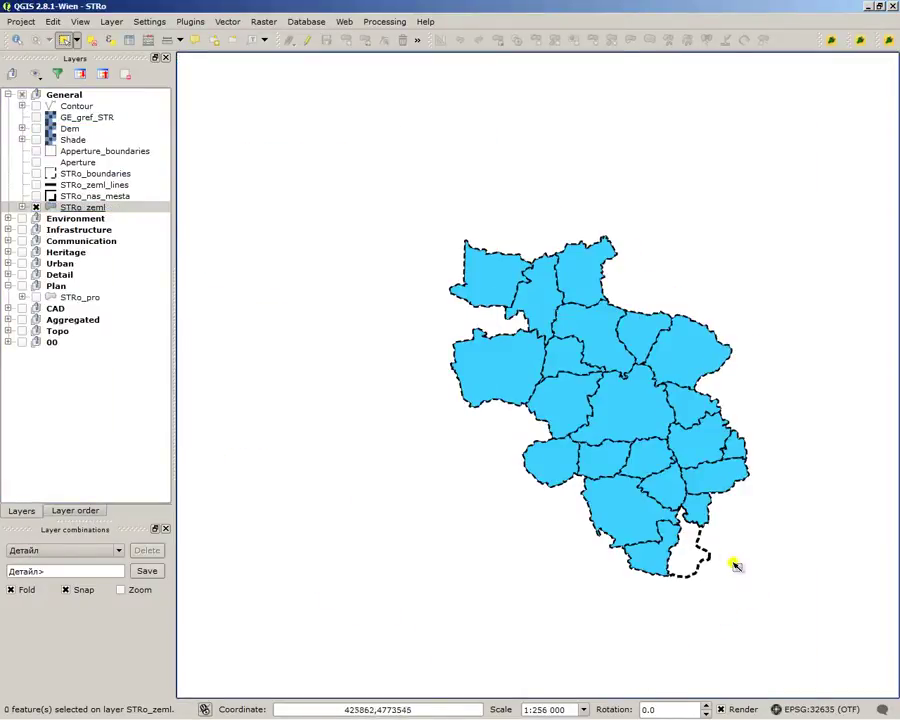
pyautogui.scroll(1, 700, 520)
pyautogui.scroll(1, 662, 546)
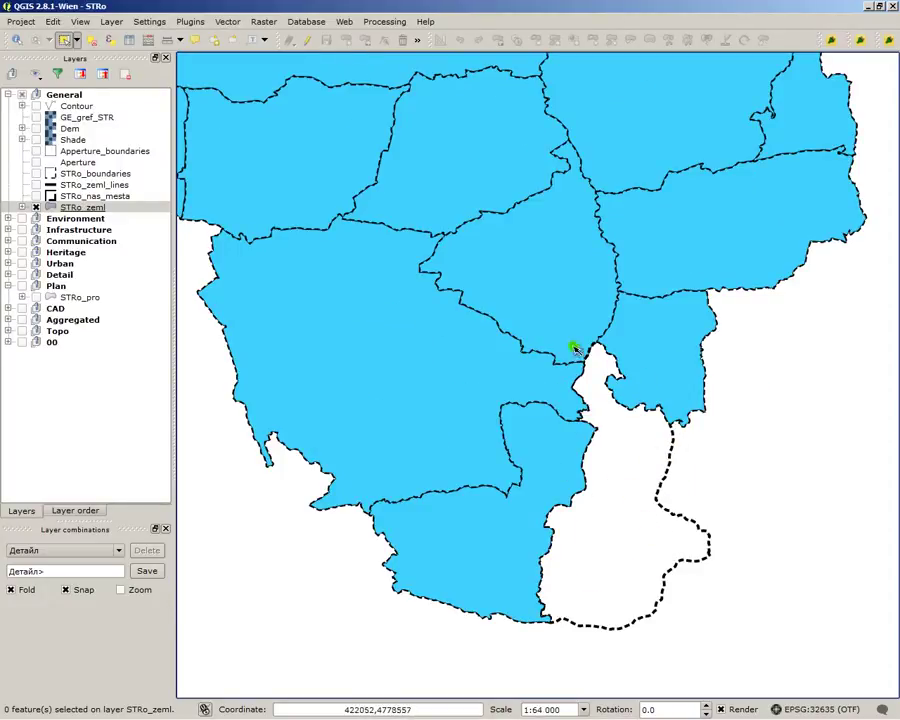
pyautogui.scroll(-1, 483, 405)
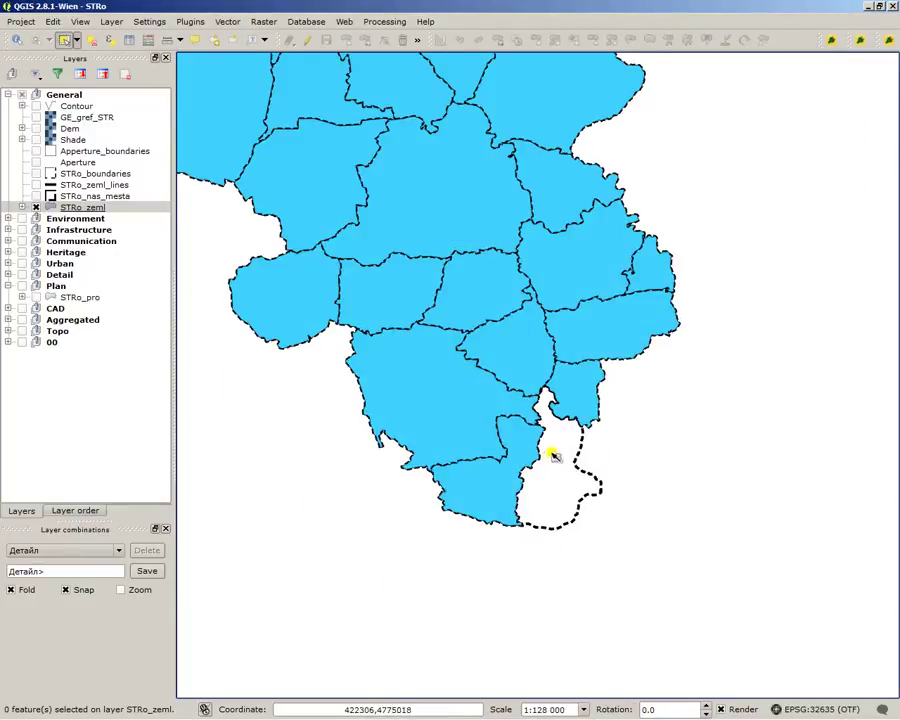
pyautogui.moveTo(444, 164); pyautogui.dragTo(494, 304)
pyautogui.doubleClick(101, 208)
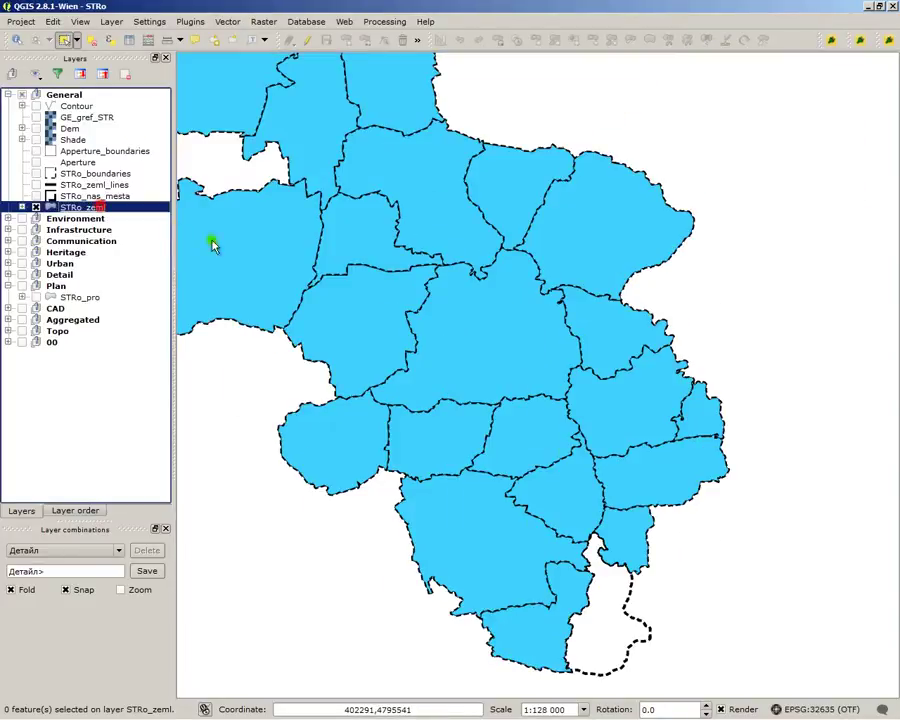
# Step: Give the atlas filter rule a near-white #fcfcfc fill at 50% opacity with a No Pen border
pyautogui.doubleClick(176, 196)
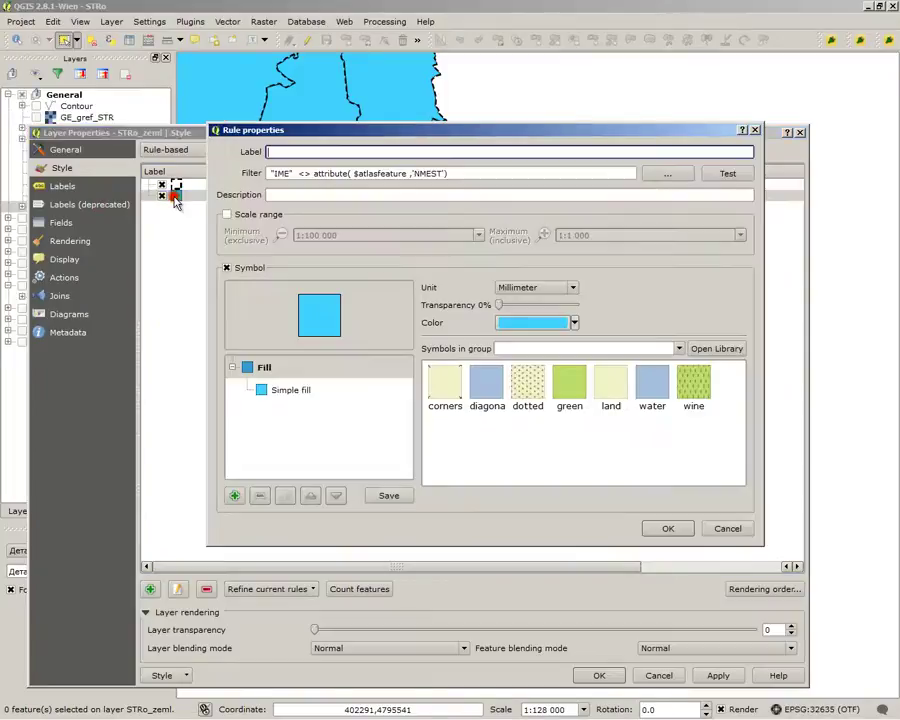
pyautogui.click(298, 398)
pyautogui.click(520, 313)
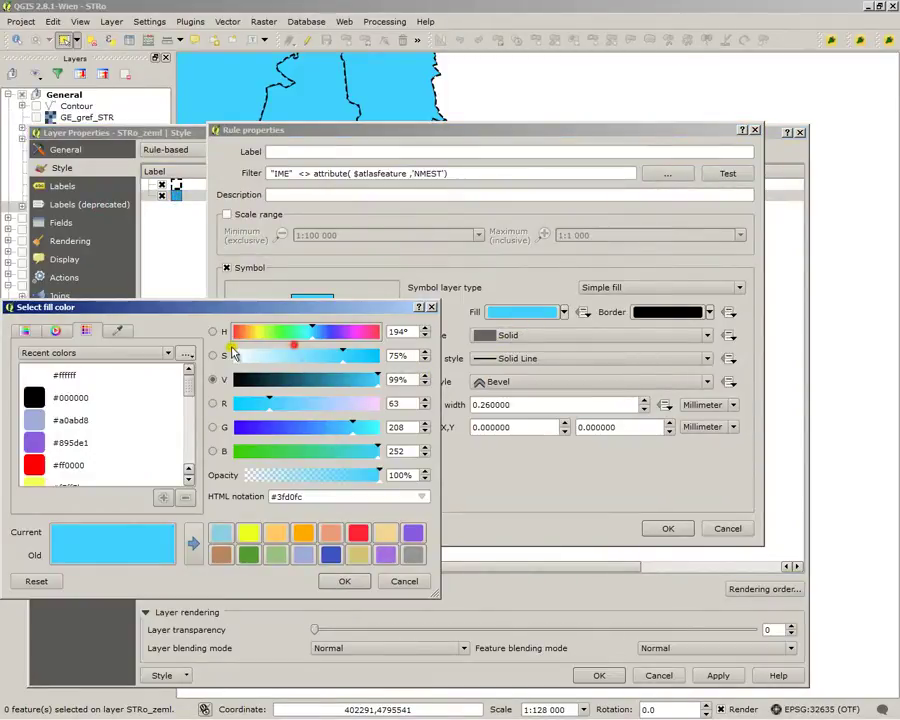
pyautogui.moveTo(294, 358); pyautogui.dragTo(233, 358)
pyautogui.doubleClick(397, 475)
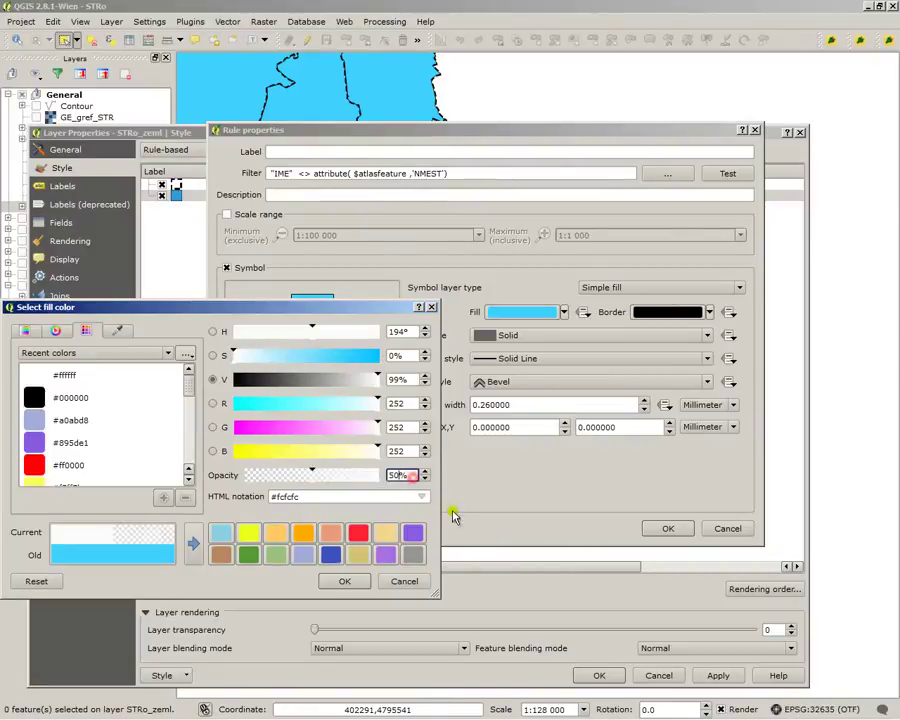
pyautogui.write('50')
pyautogui.click(350, 585)
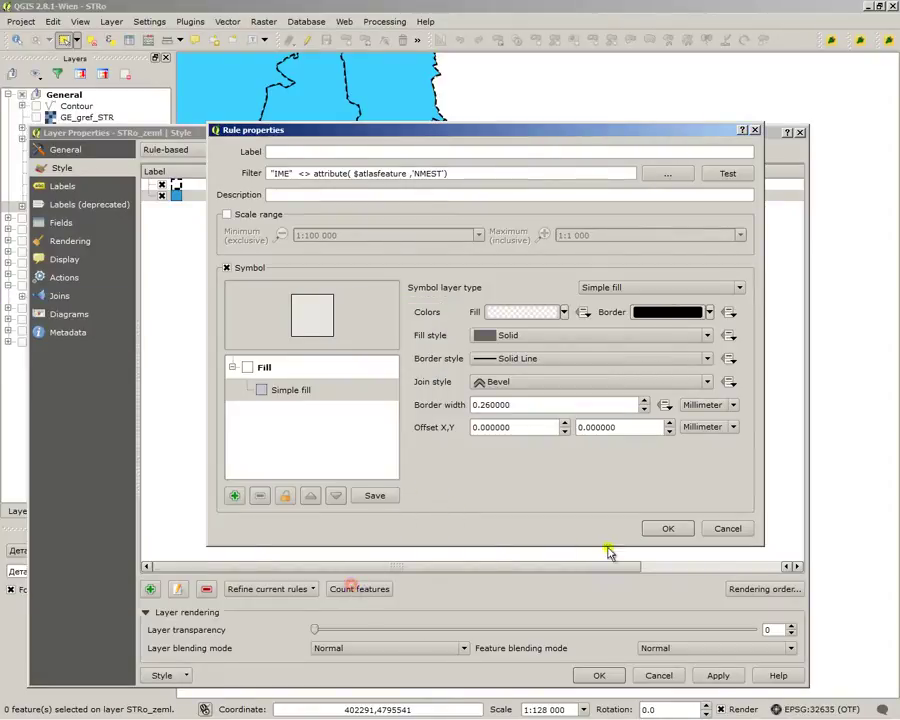
pyautogui.click(544, 358)
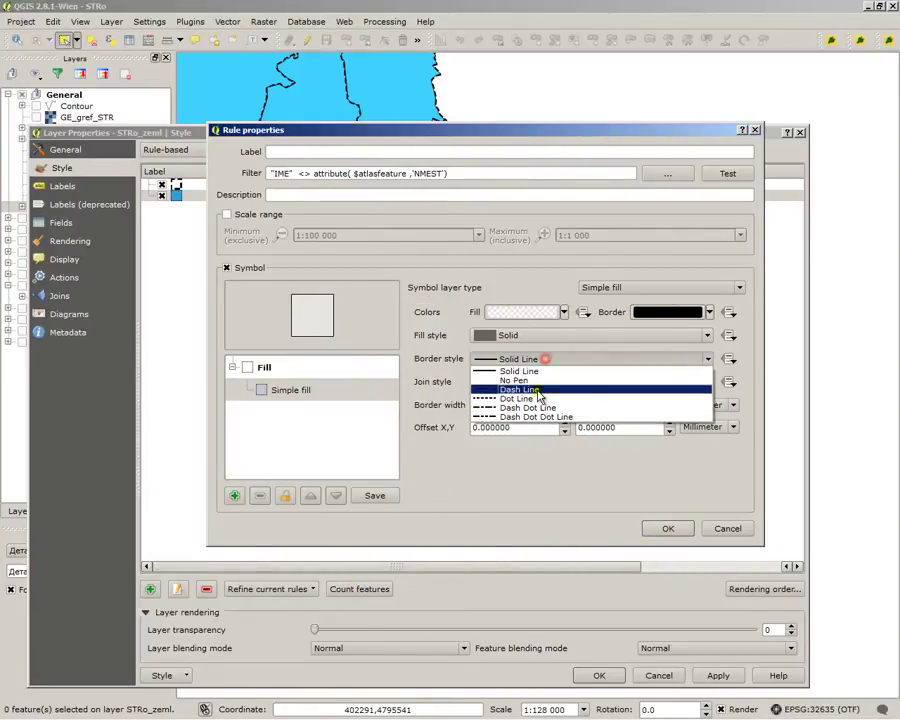
pyautogui.click(539, 382)
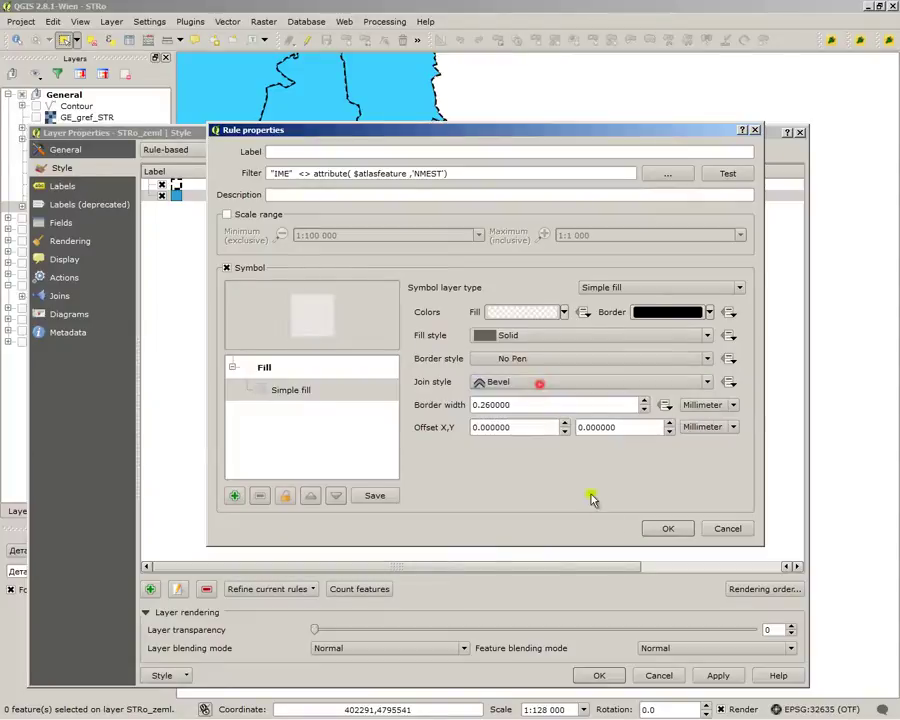
pyautogui.click(668, 528)
pyautogui.doubleClick(186, 184)
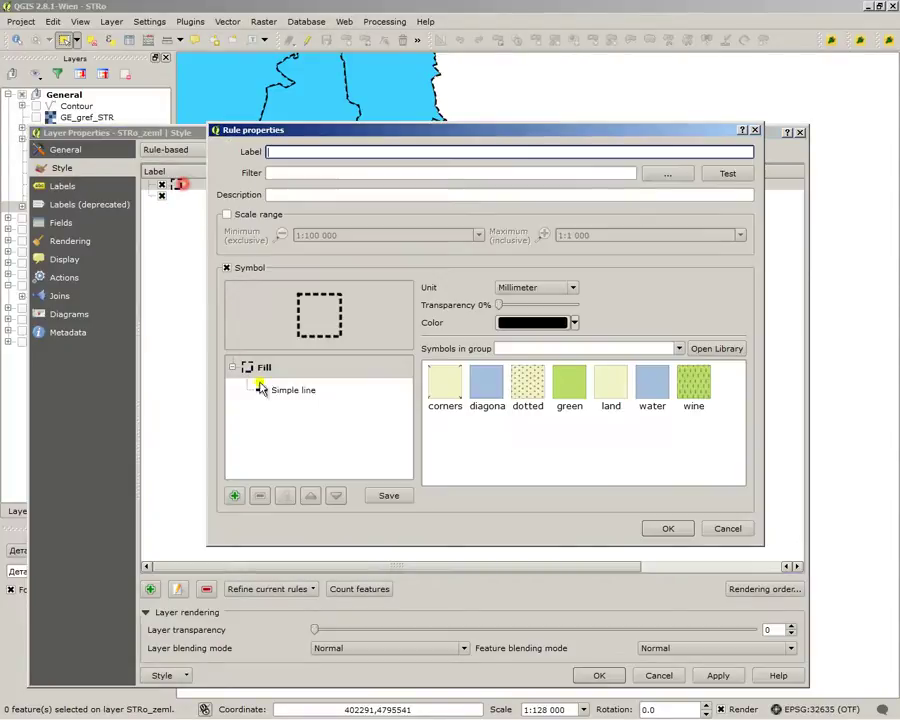
# Step: Change the unfiltered rule's outline layer to a Simple fill with a No Pen border
pyautogui.click(300, 391)
pyautogui.click(282, 368)
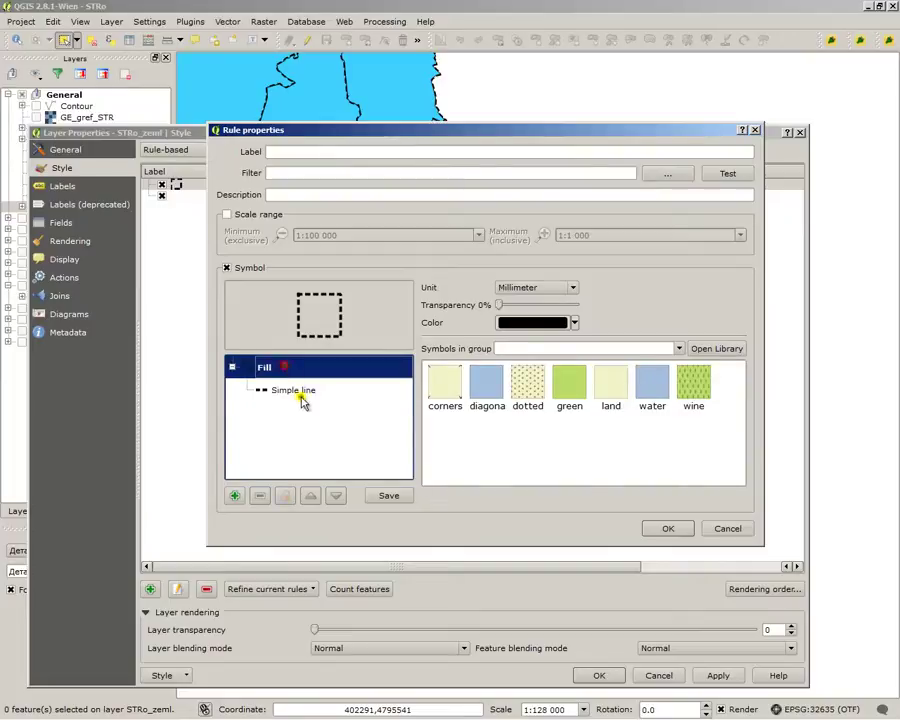
pyautogui.click(302, 394)
pyautogui.click(671, 292)
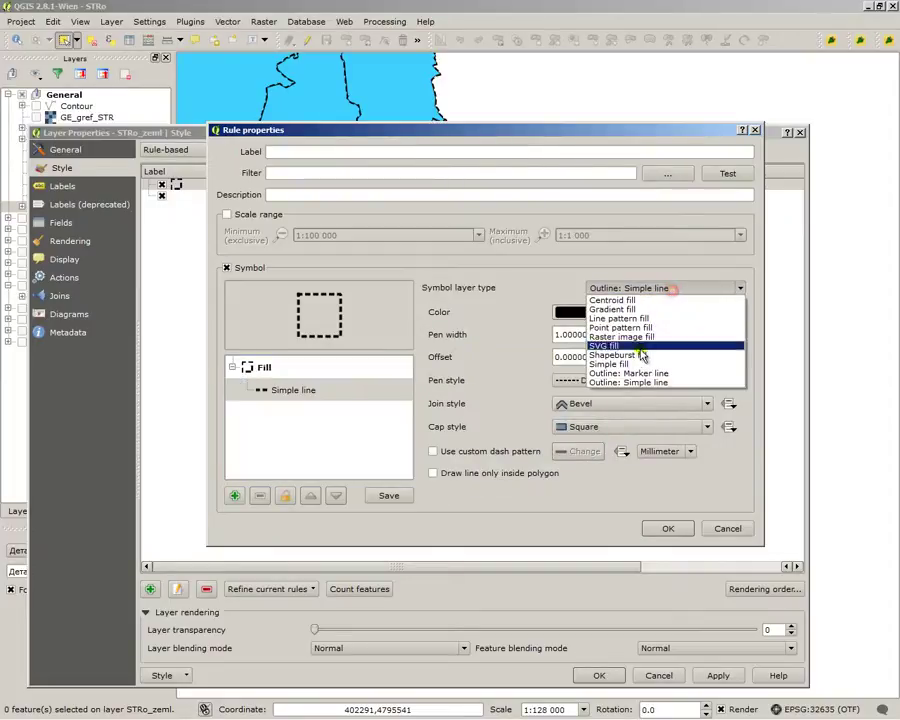
pyautogui.click(636, 366)
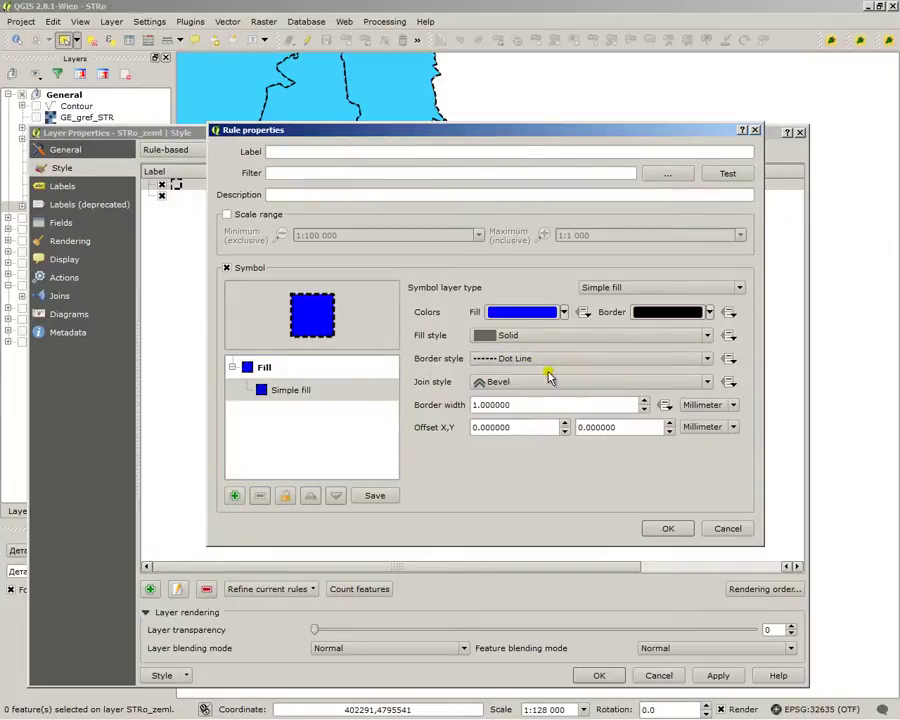
pyautogui.click(576, 356)
pyautogui.click(530, 381)
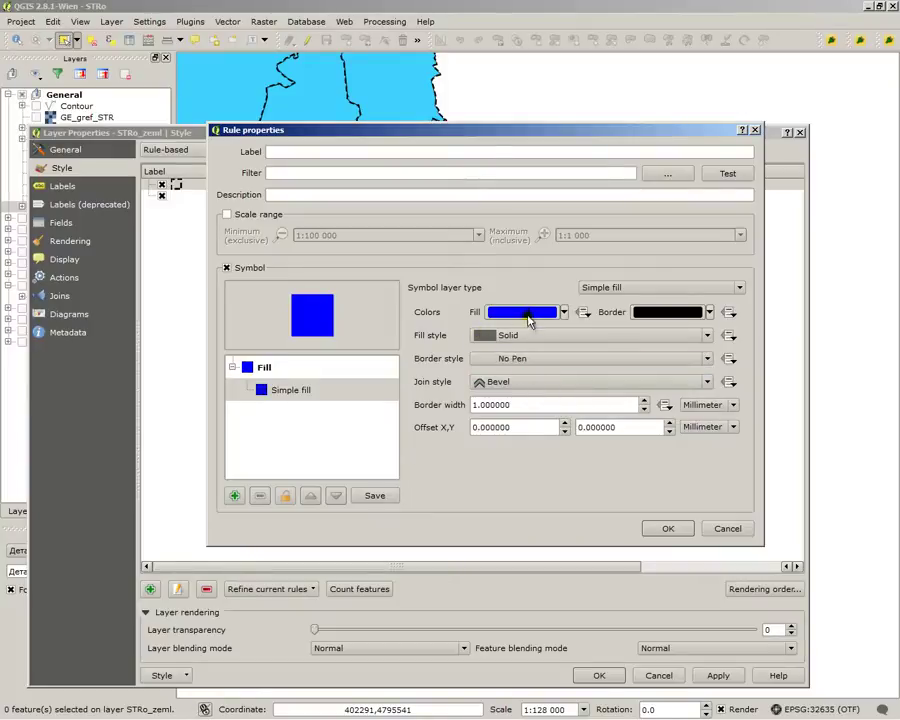
# Step: Make that fill pure white at 0% opacity and confirm the symbol
pyautogui.click(524, 313)
pyautogui.moveTo(285, 356); pyautogui.dragTo(234, 356)
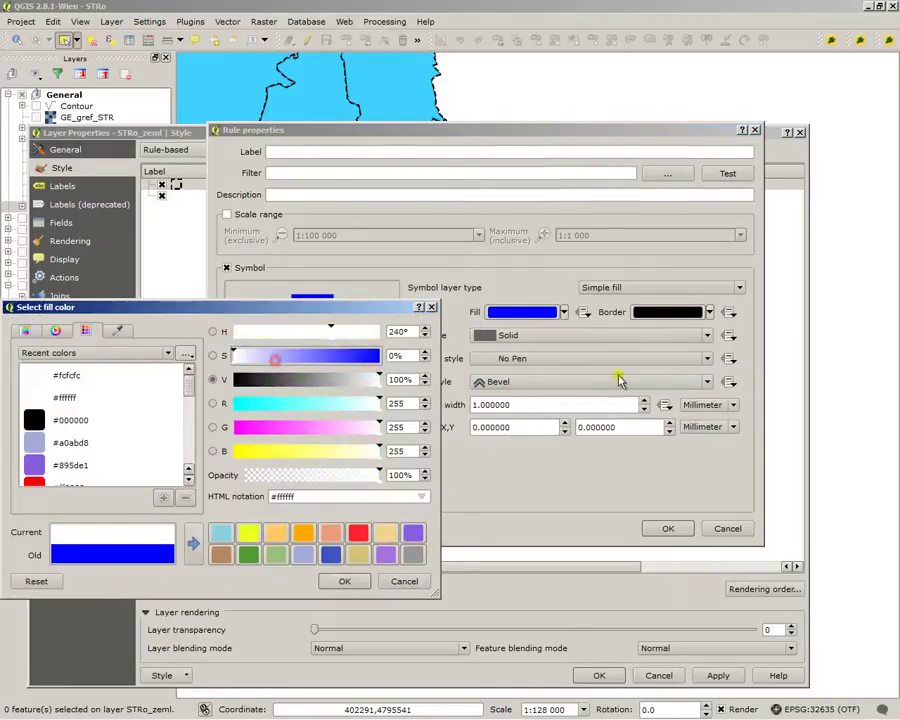
pyautogui.press('Return')
pyautogui.click(535, 315)
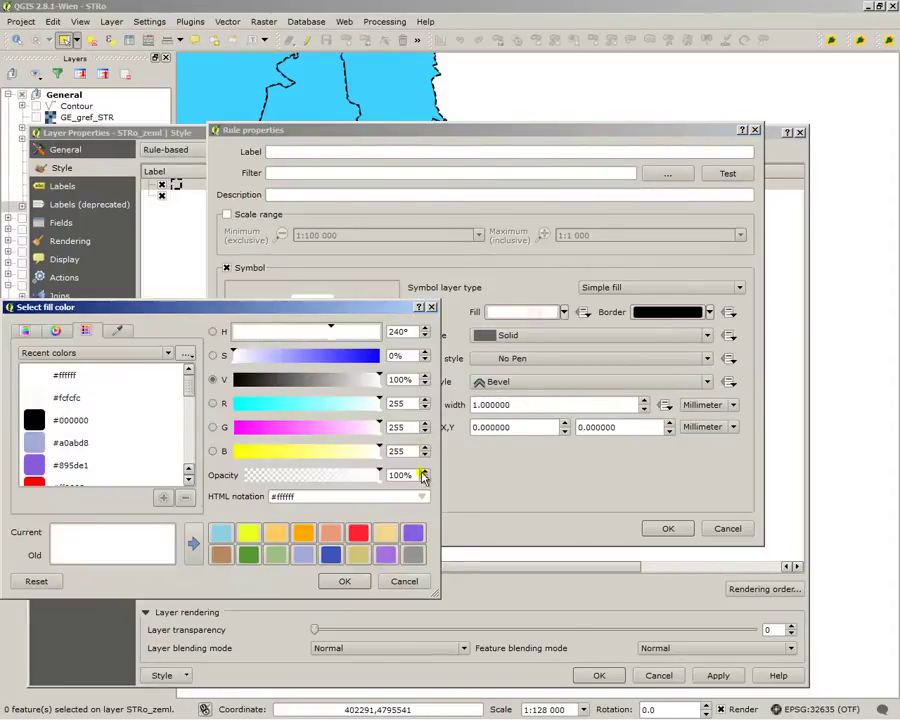
pyautogui.moveTo(378, 474); pyautogui.dragTo(250, 474)
pyautogui.press('Return')
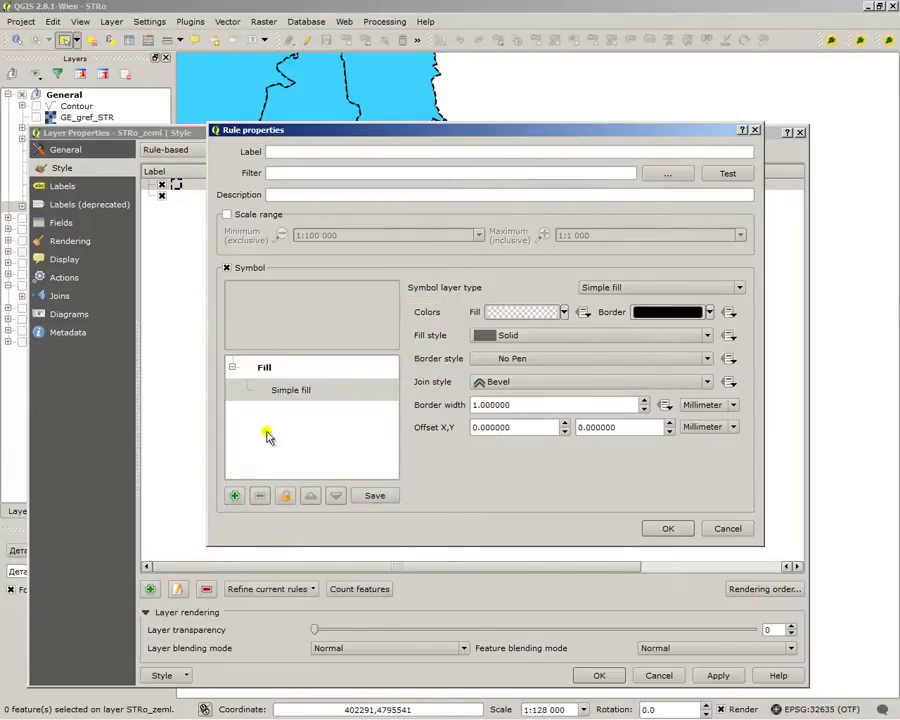
pyautogui.click(266, 428)
pyautogui.click(668, 528)
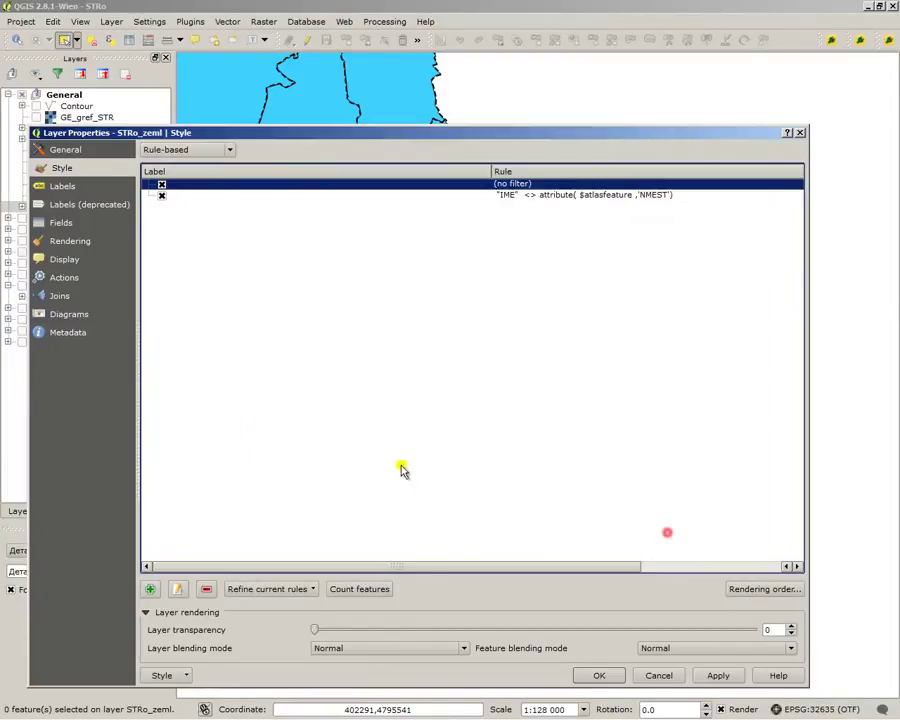
# Step: Apply the new zone styling and switch the map back to the Детайл layer combination
pyautogui.click(718, 673)
pyautogui.click(611, 677)
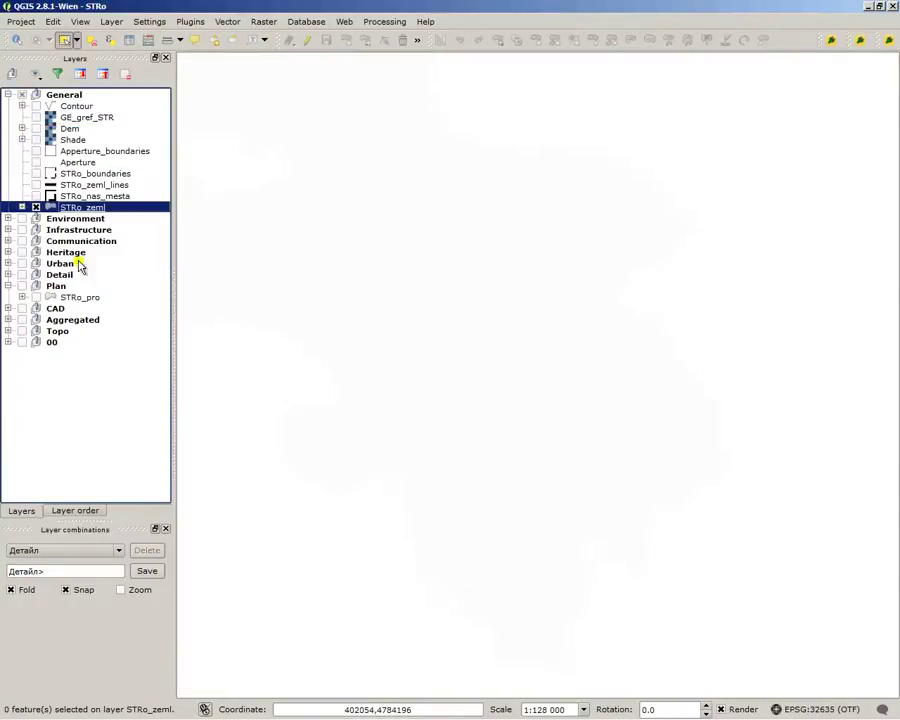
pyautogui.click(79, 551)
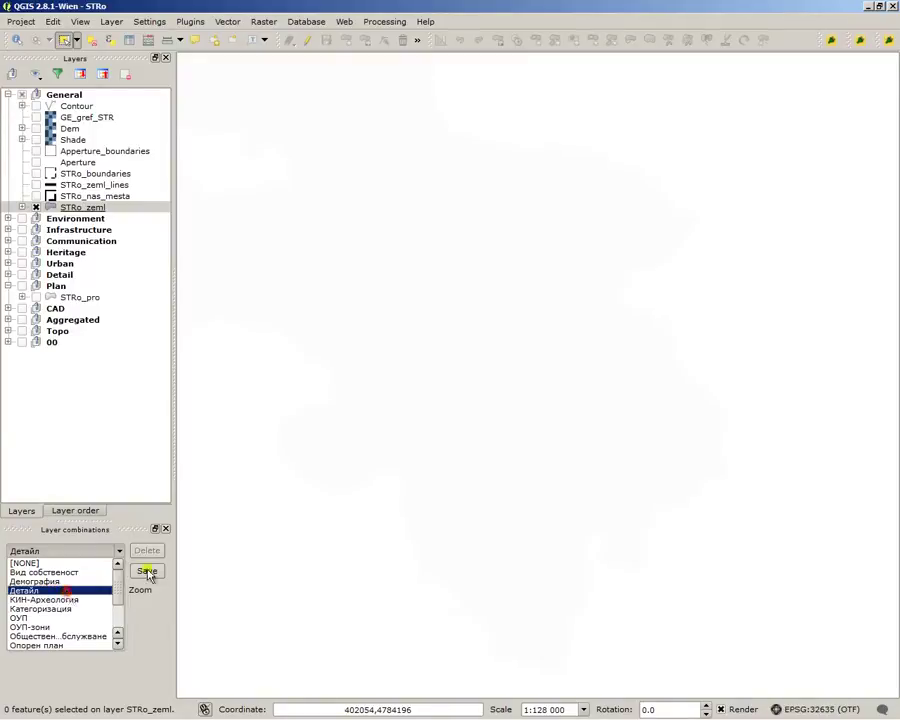
pyautogui.click(147, 571)
pyautogui.scroll(2, 566, 594)
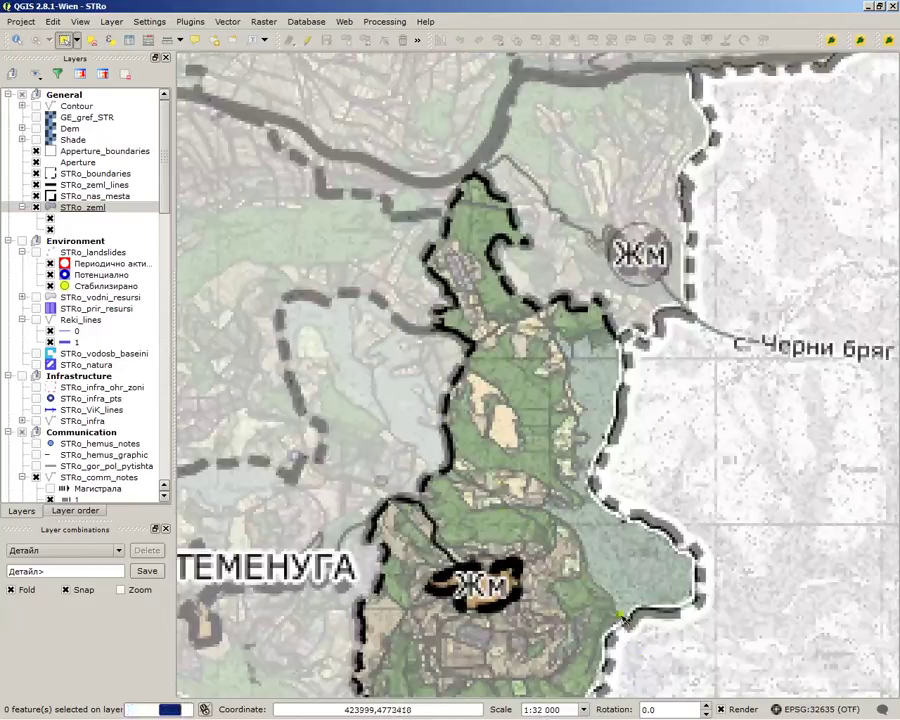
pyautogui.scroll(-1, 560, 420)
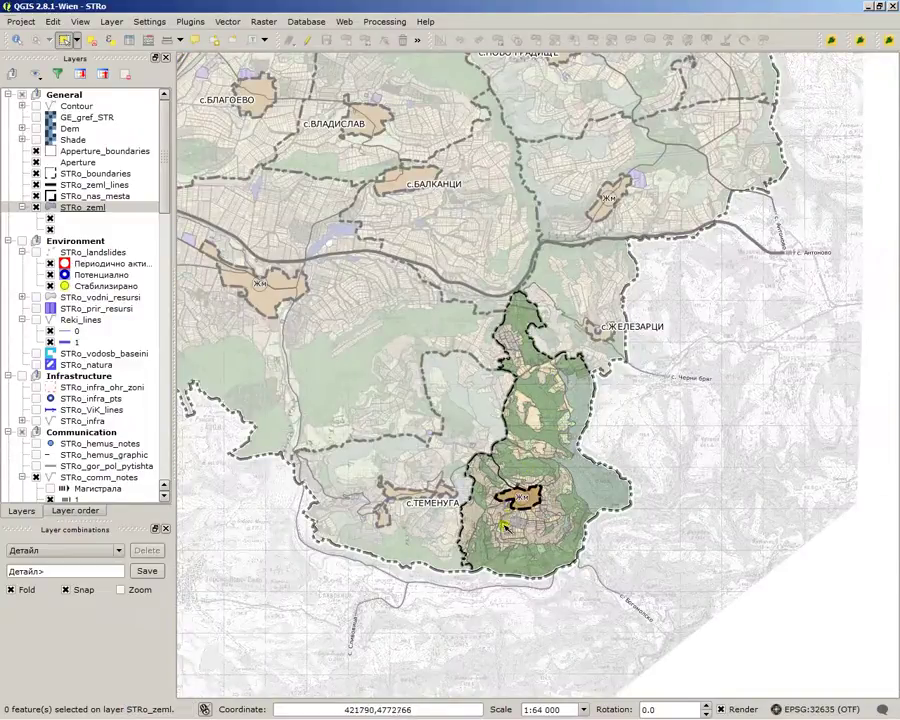
pyautogui.scroll(1, 525, 535)
pyautogui.click(21, 21)
pyautogui.moveTo(70, 197)
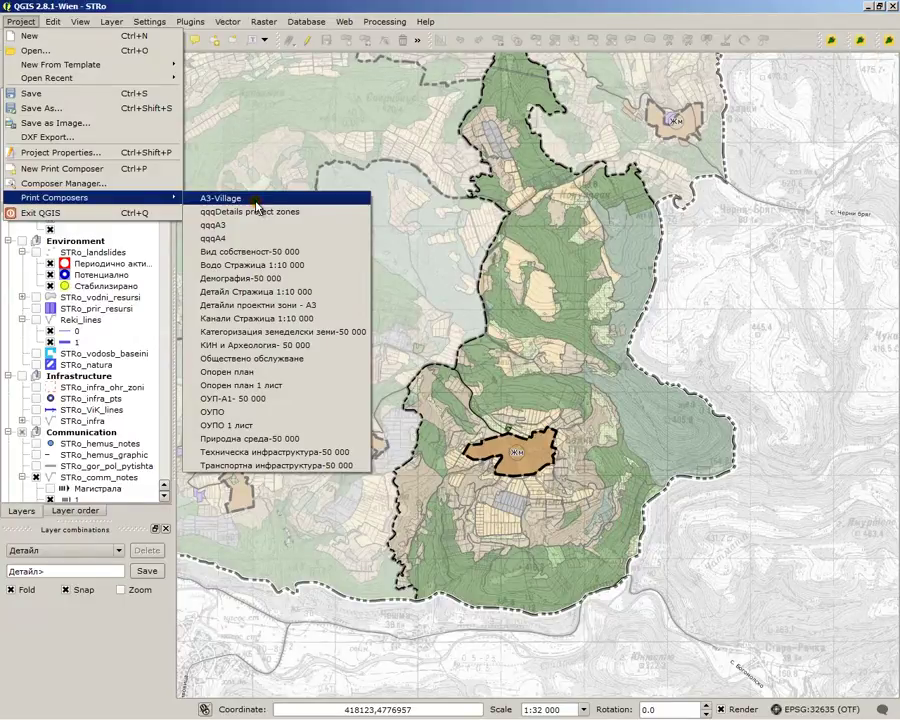
# Step: In the A3-Village composer, refresh the map, step back six atlas villages, then show Export Atlas formats
pyautogui.click(256, 202)
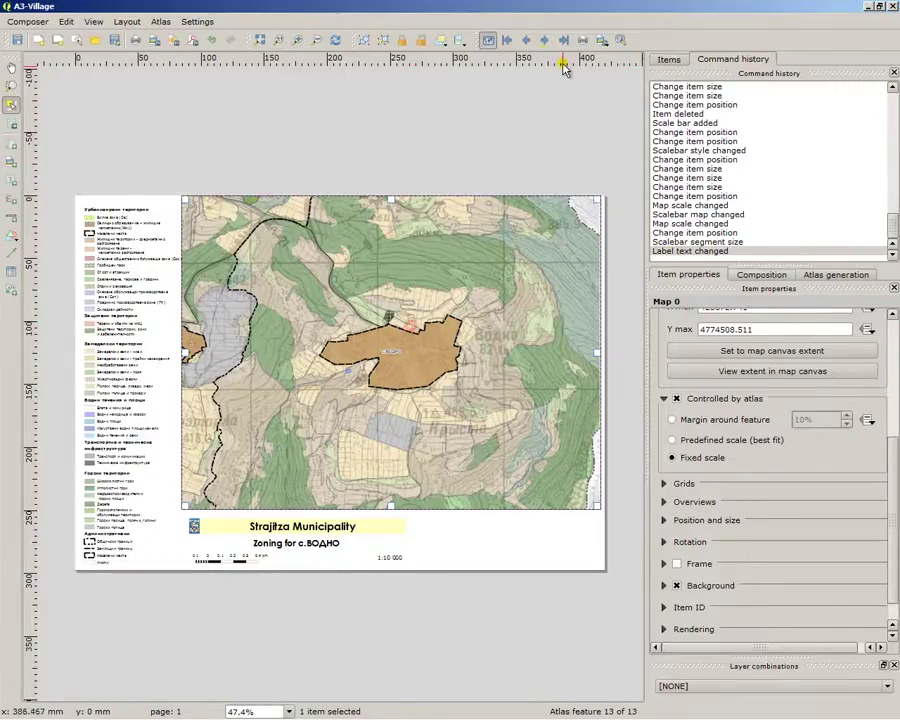
pyautogui.click(336, 42)
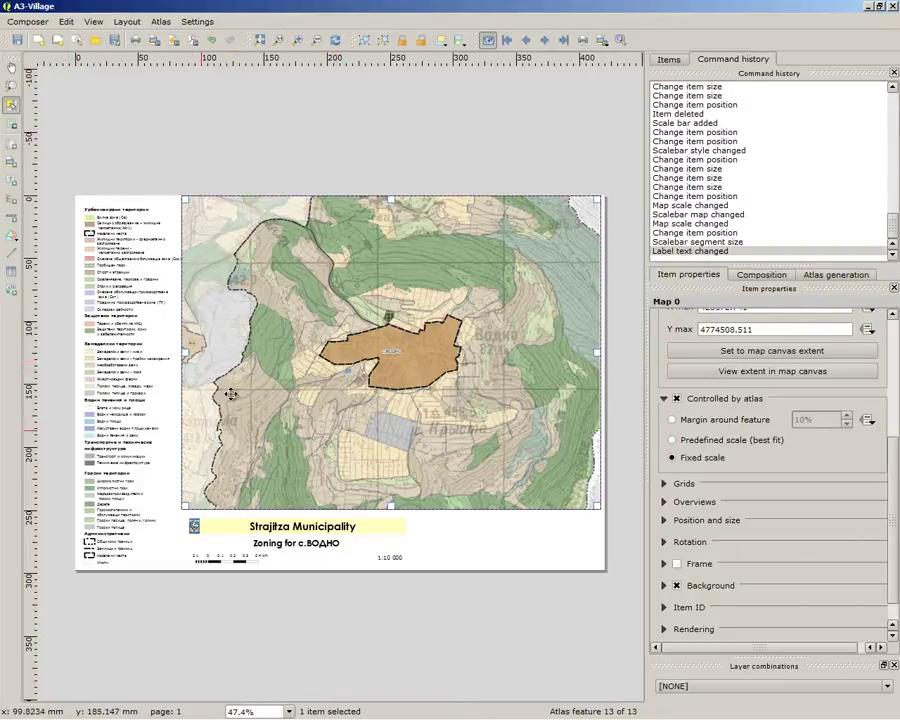
pyautogui.click(536, 41)
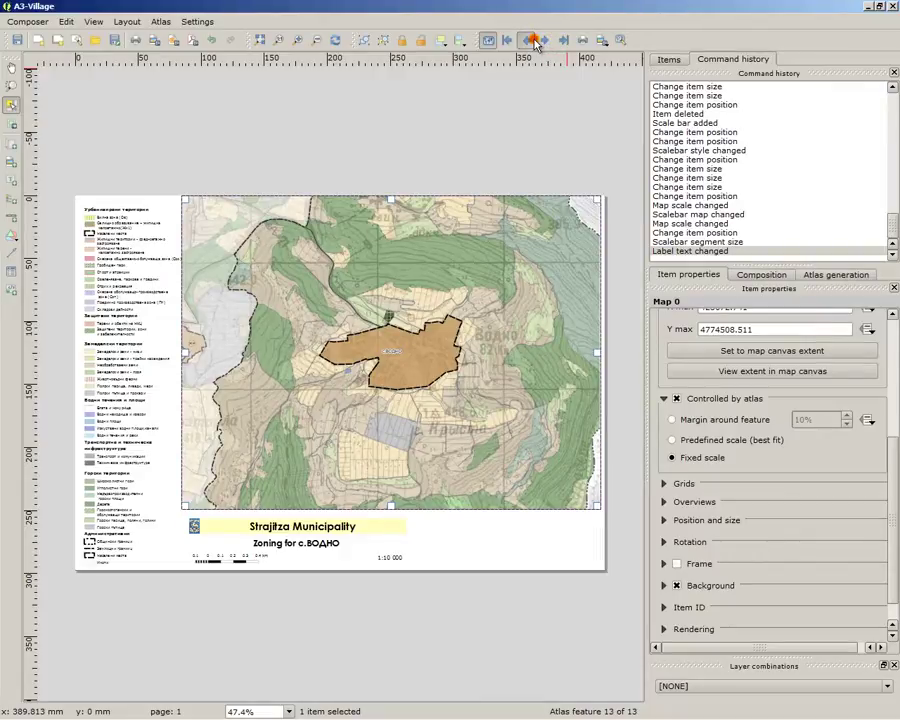
pyautogui.click(536, 41)
pyautogui.click(536, 41)
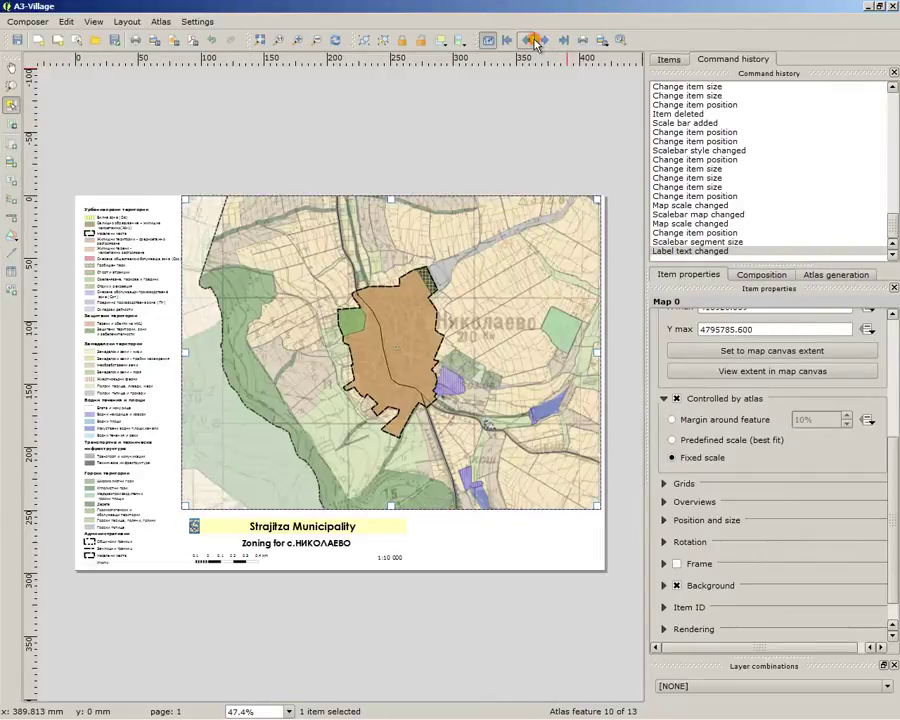
pyautogui.click(536, 41)
pyautogui.click(536, 41)
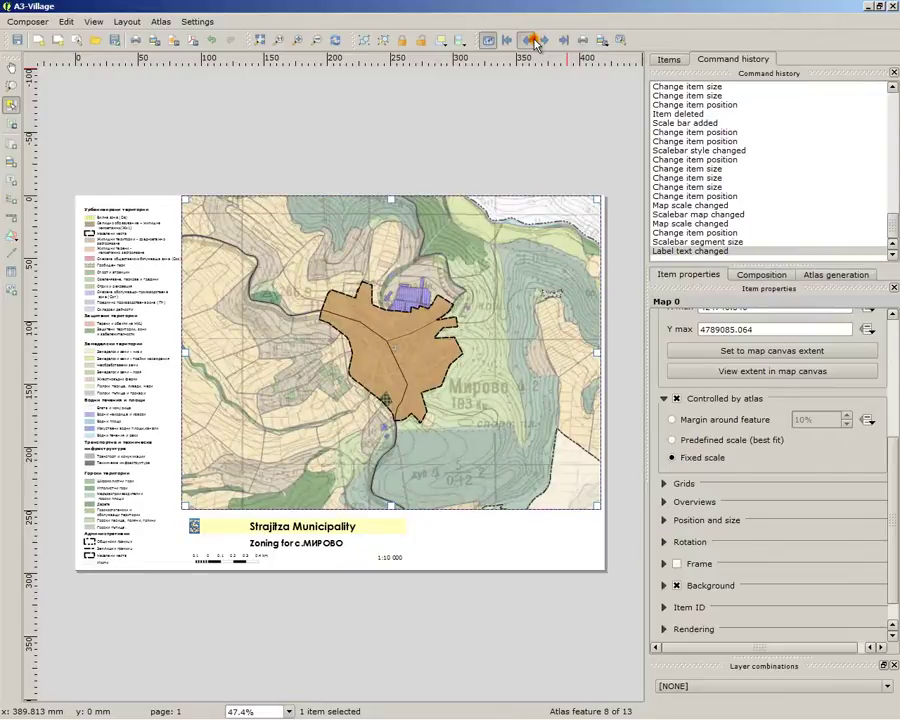
pyautogui.click(536, 41)
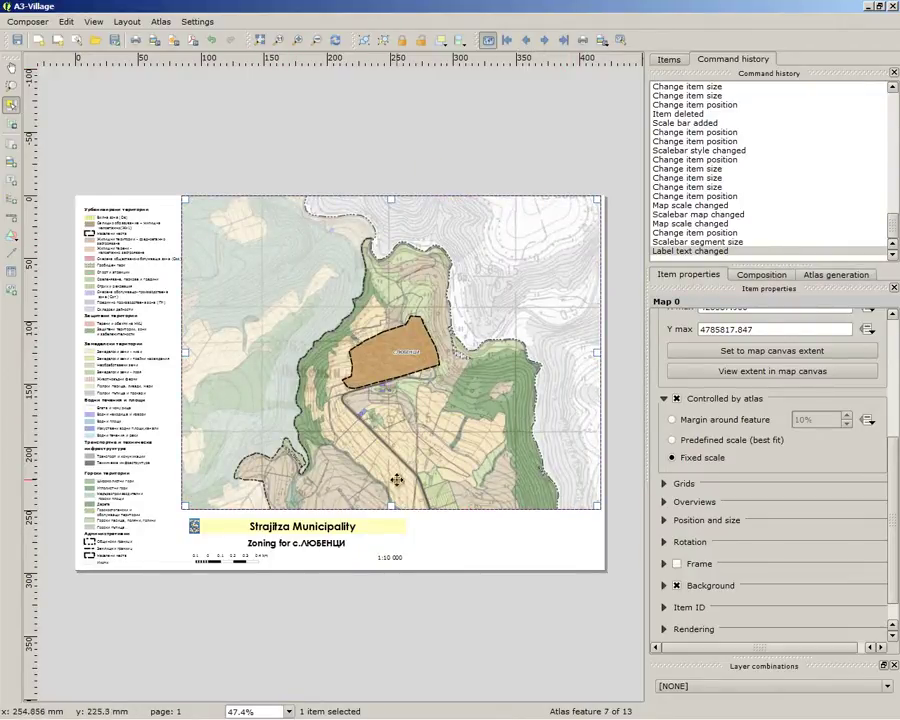
pyautogui.click(389, 614)
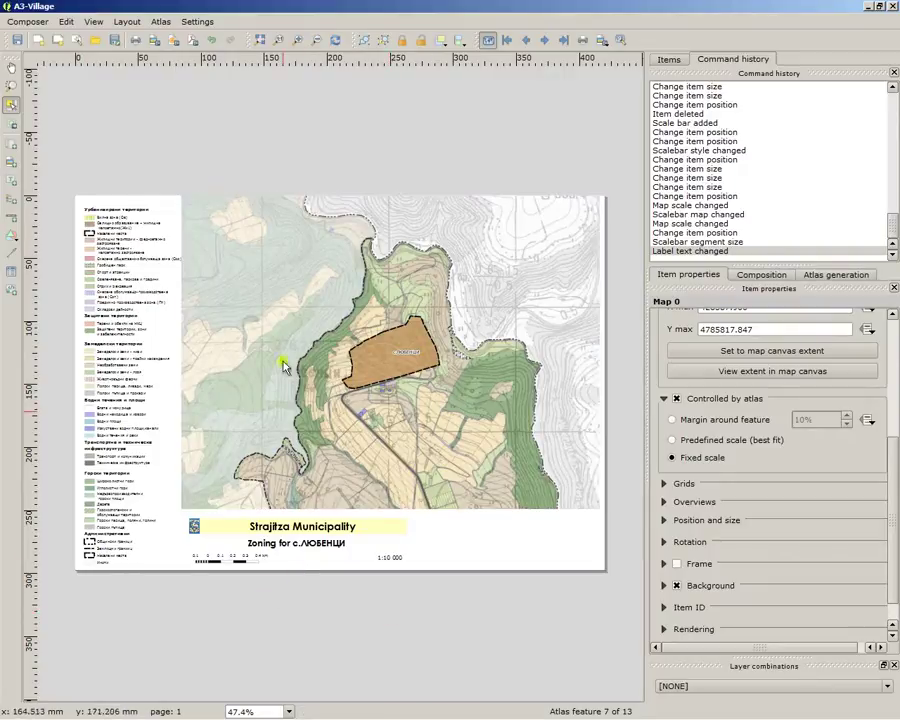
pyautogui.click(600, 40)
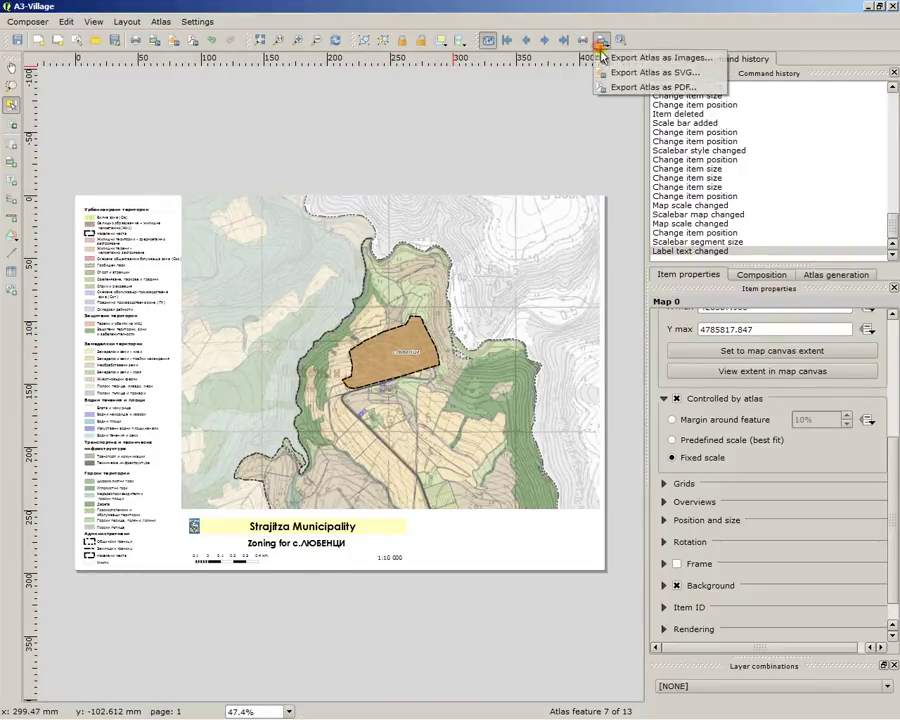
# Step: Export the atlas as images, browsing to the D:\Nicson\00 folder
pyautogui.click(678, 58)
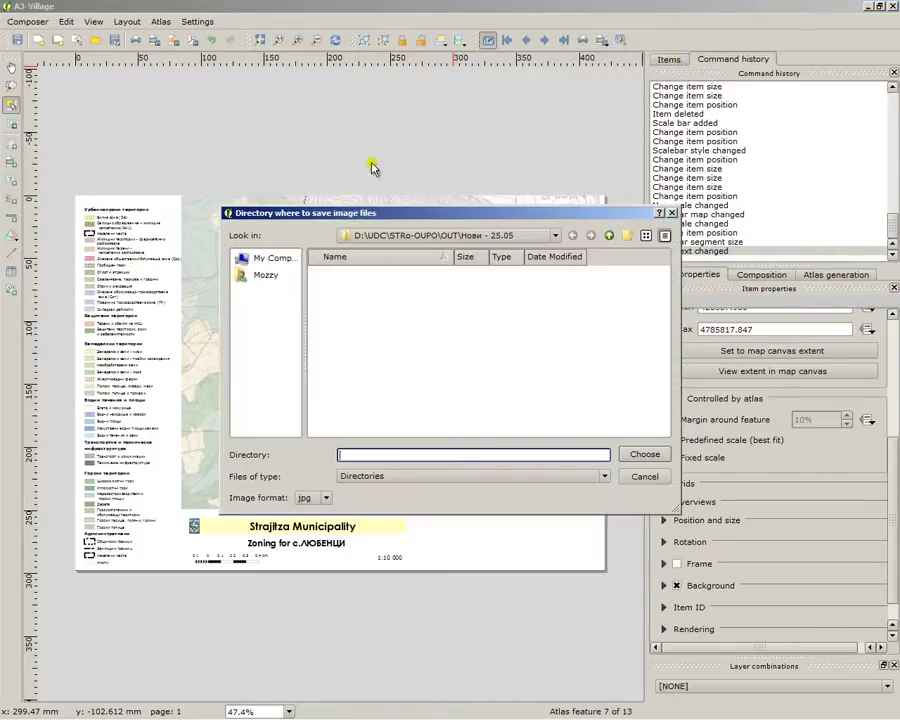
pyautogui.click(282, 258)
pyautogui.click(335, 284)
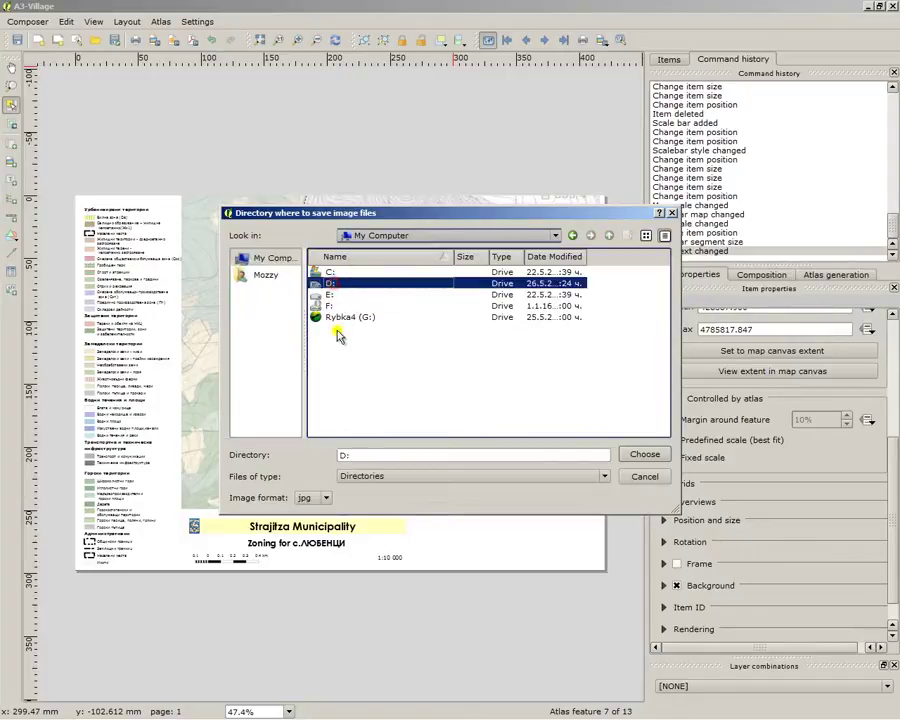
pyautogui.doubleClick(325, 284)
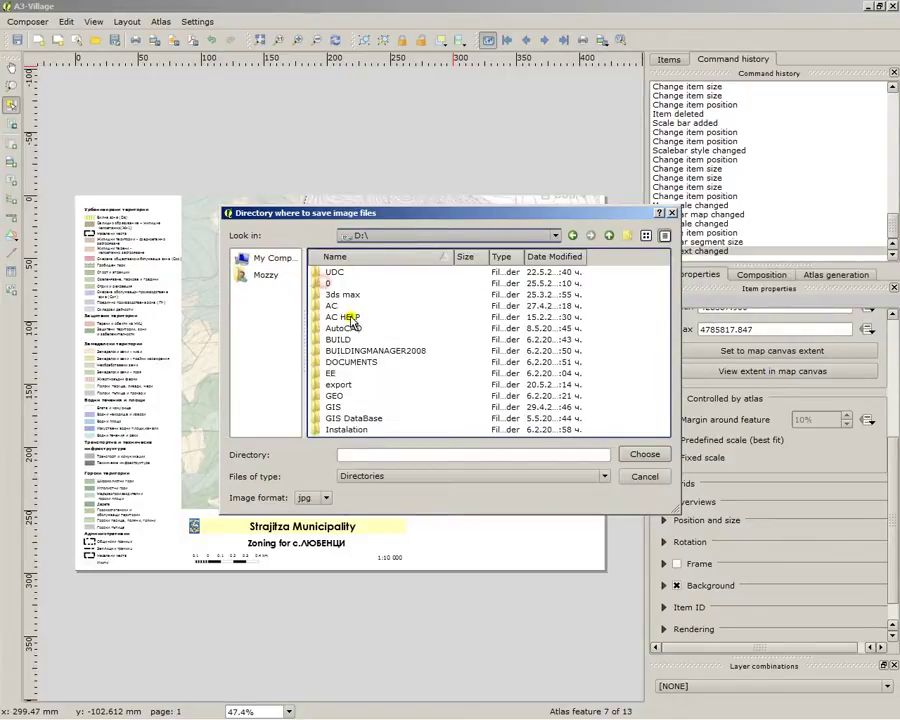
pyautogui.doubleClick(335, 283)
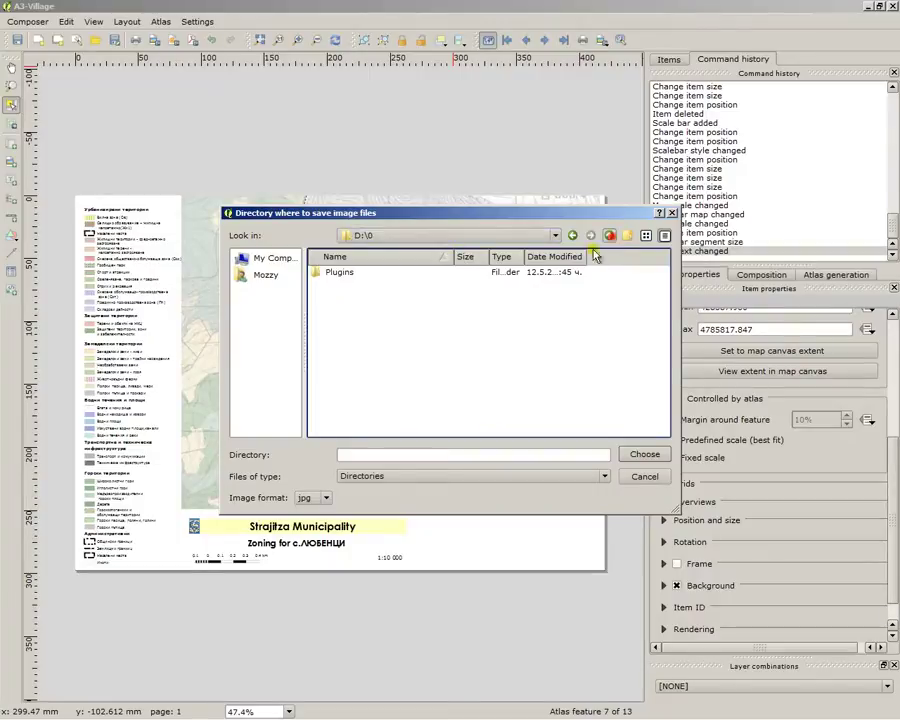
pyautogui.click(629, 236)
pyautogui.click(338, 363)
pyautogui.doubleClick(338, 363)
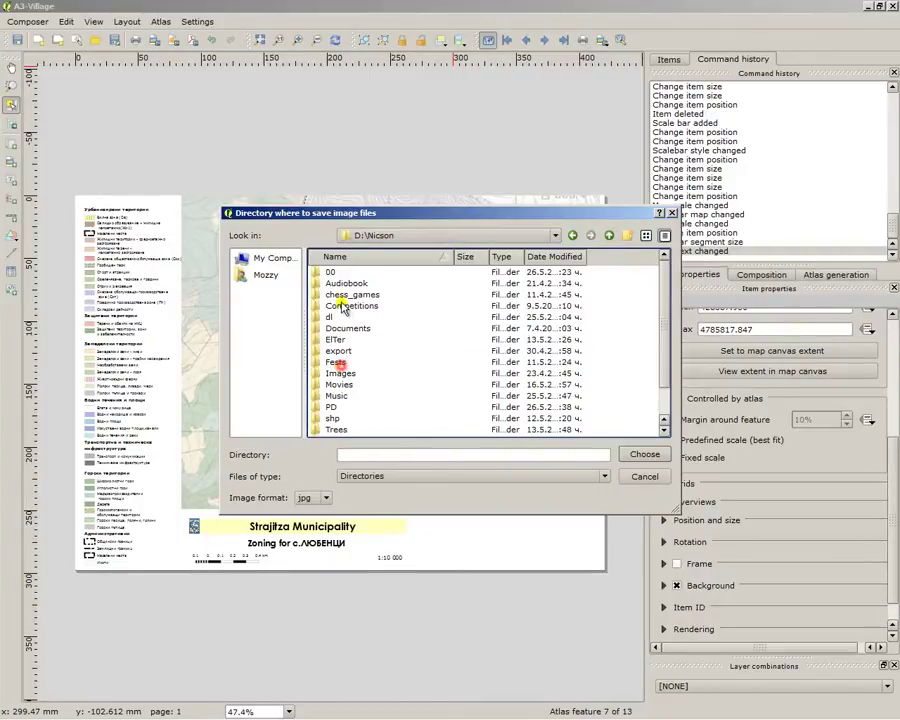
pyautogui.doubleClick(338, 272)
# Step: Create an AtlasFeatures folder there, export the 13 JPEG maps into it, and switch to Explorer
pyautogui.click(628, 235)
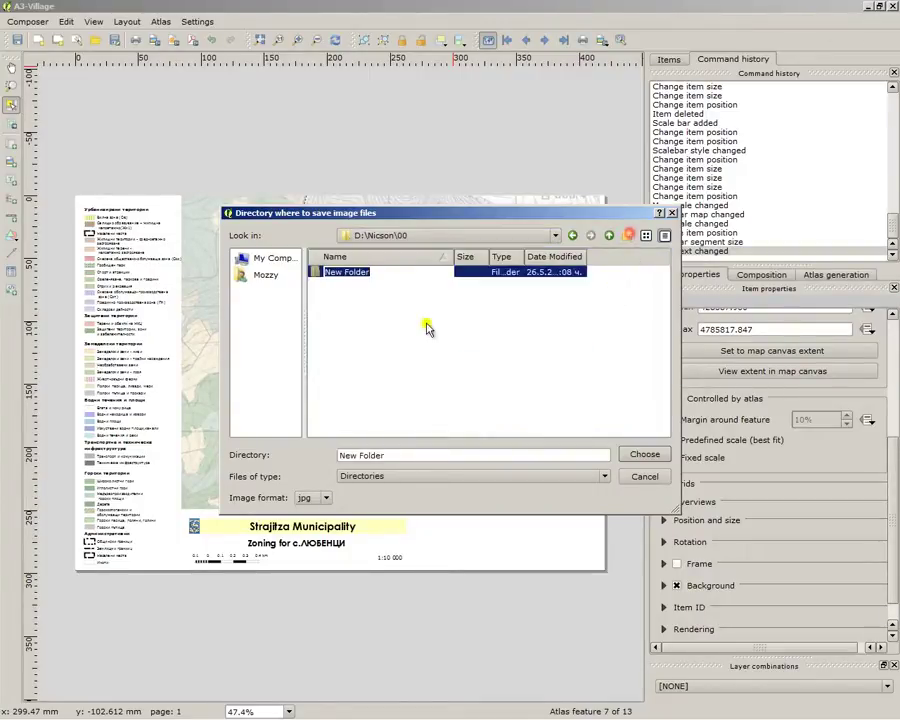
pyautogui.write('AtlasFeat')
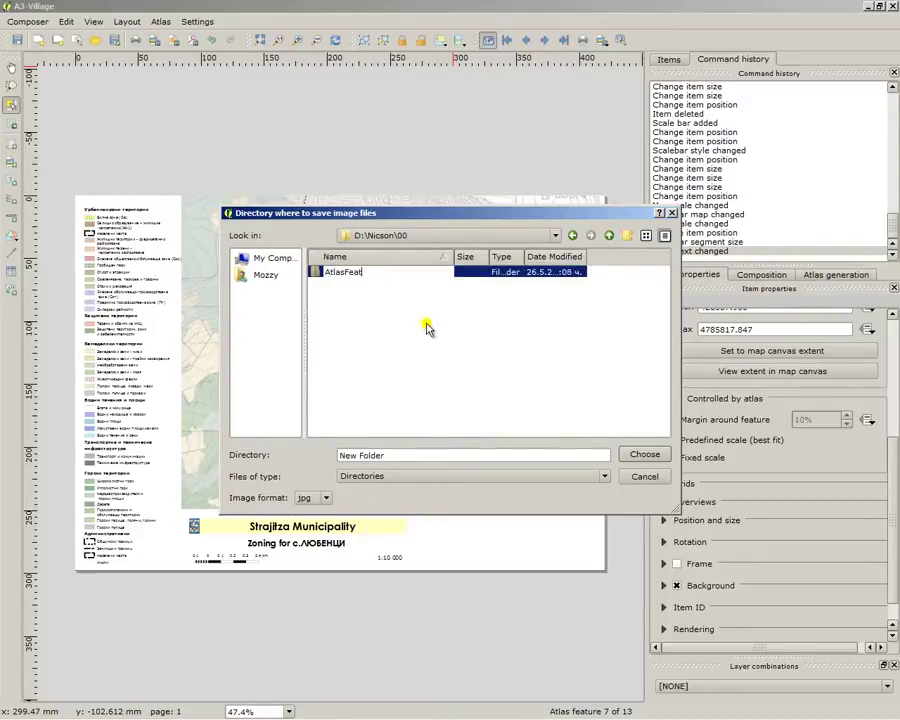
pyautogui.write('ures')
pyautogui.press('Return')
pyautogui.press('Return')
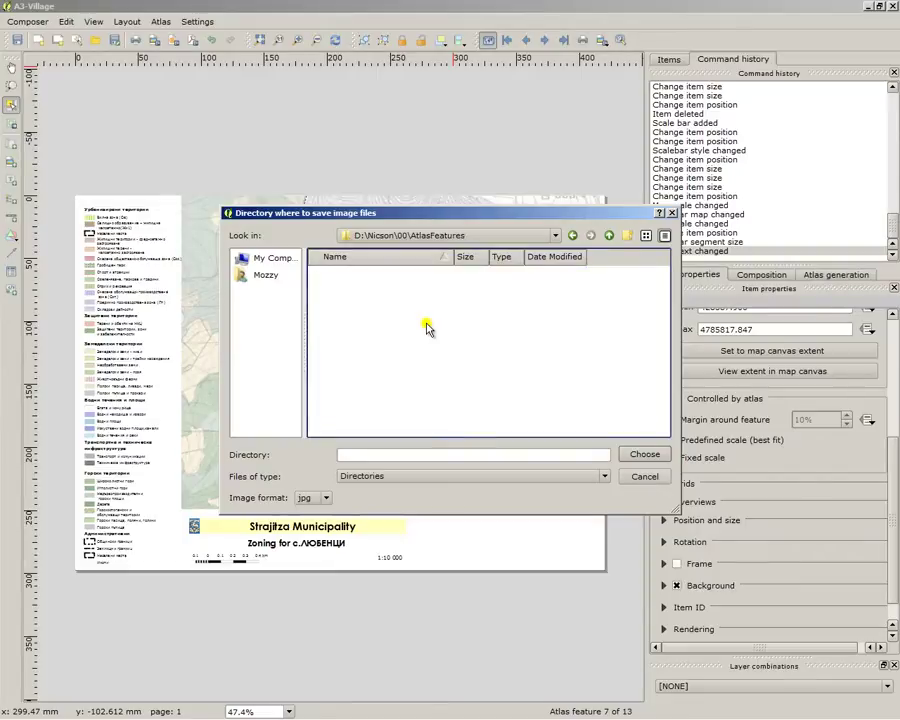
pyautogui.click(640, 454)
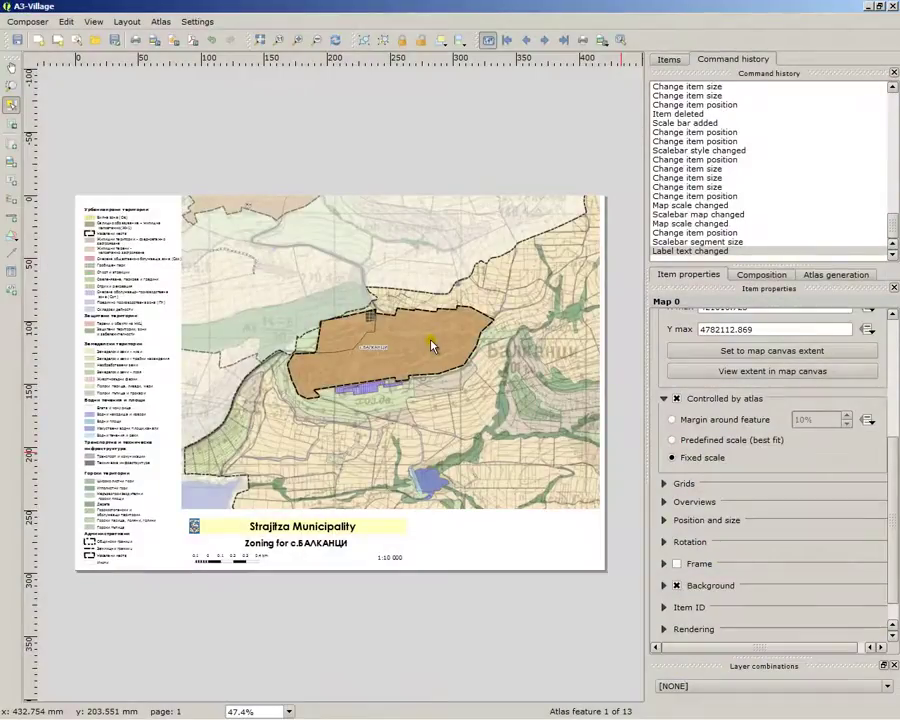
pyautogui.hotkey('alt', 'Tab')
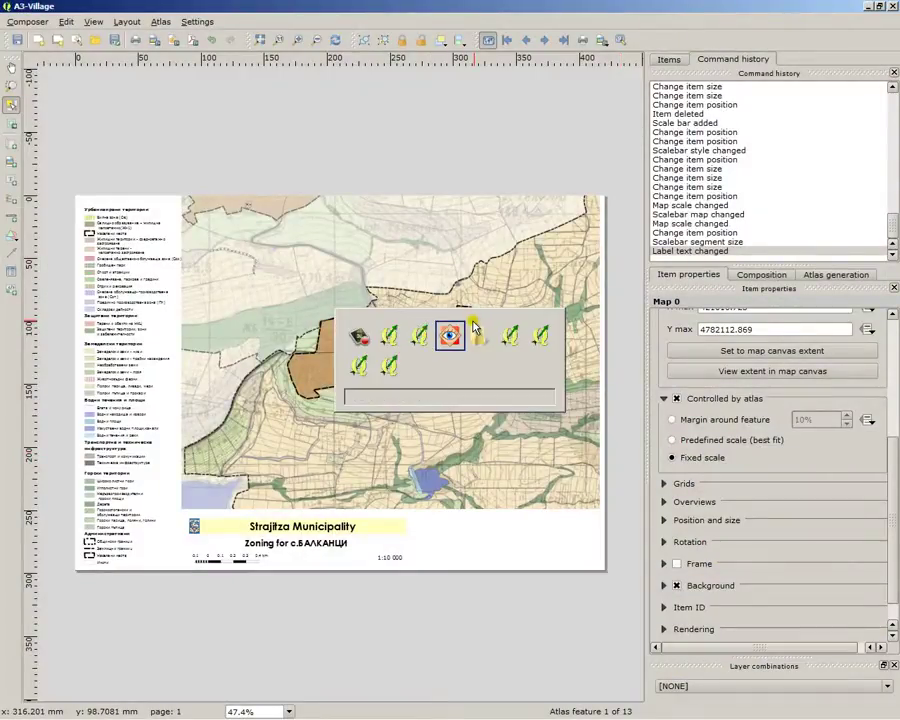
pyautogui.hotkey('alt', 'Tab')
# Step: Open the AtlasFeatures folder and view A3_village_с.БАЛКАНЦИ.jpg in the image viewer
pyautogui.click(323, 122)
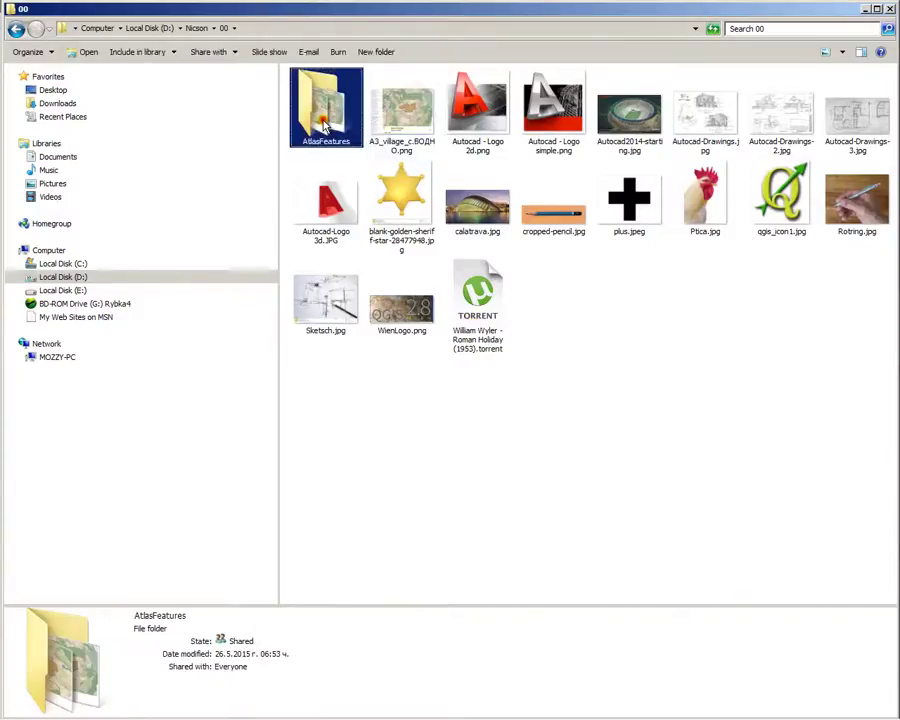
pyautogui.doubleClick(323, 122)
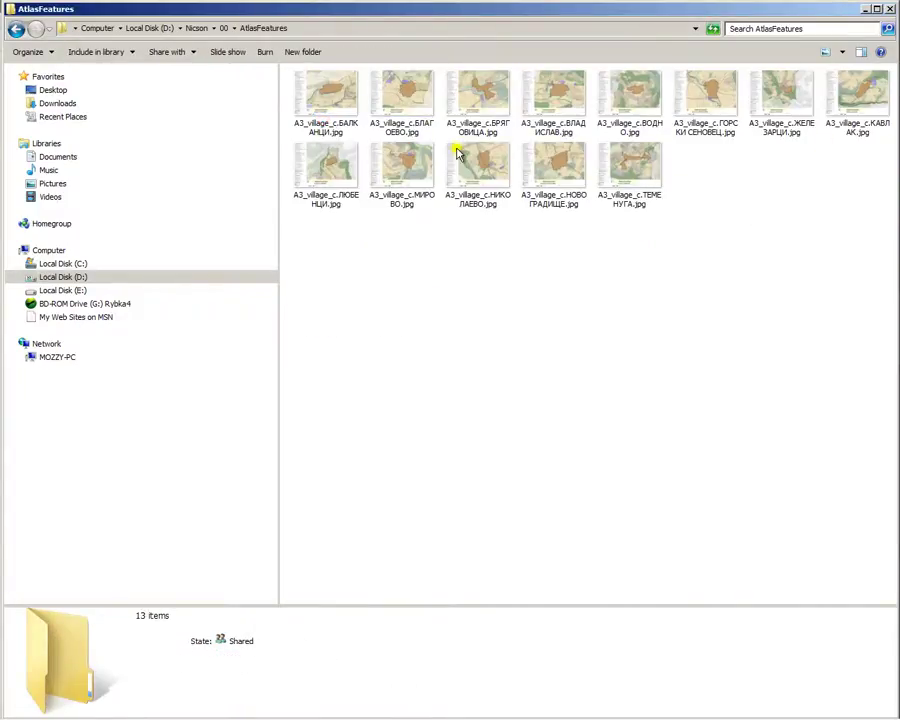
pyautogui.doubleClick(333, 112)
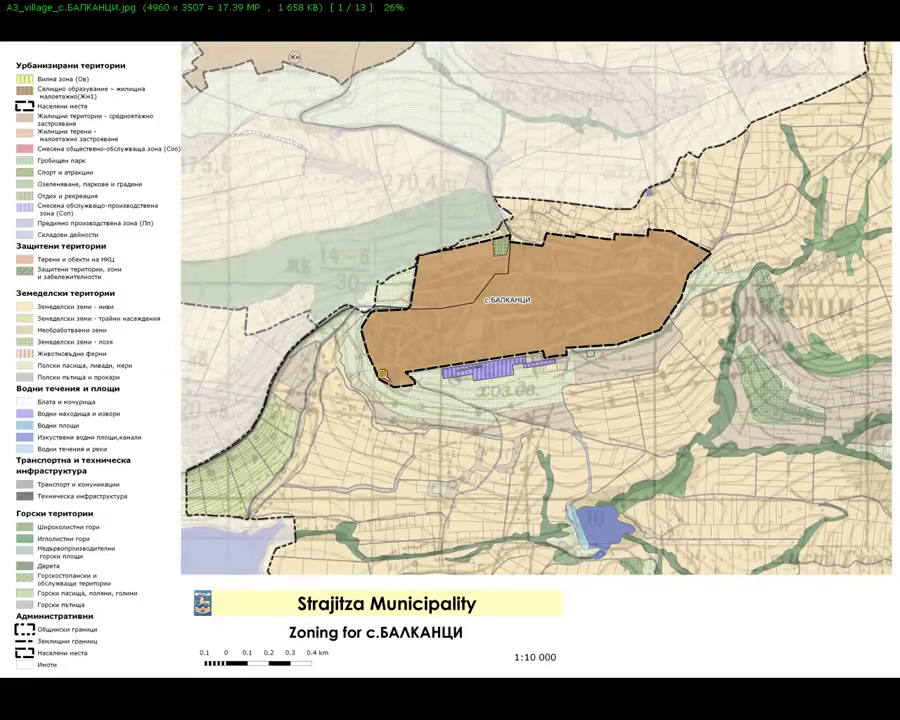
# Step: Page through the exported maps from с.БАЛКАНЦИ to с.ТЕМЕНУГА and back, then close the viewer
pyautogui.press('Right')
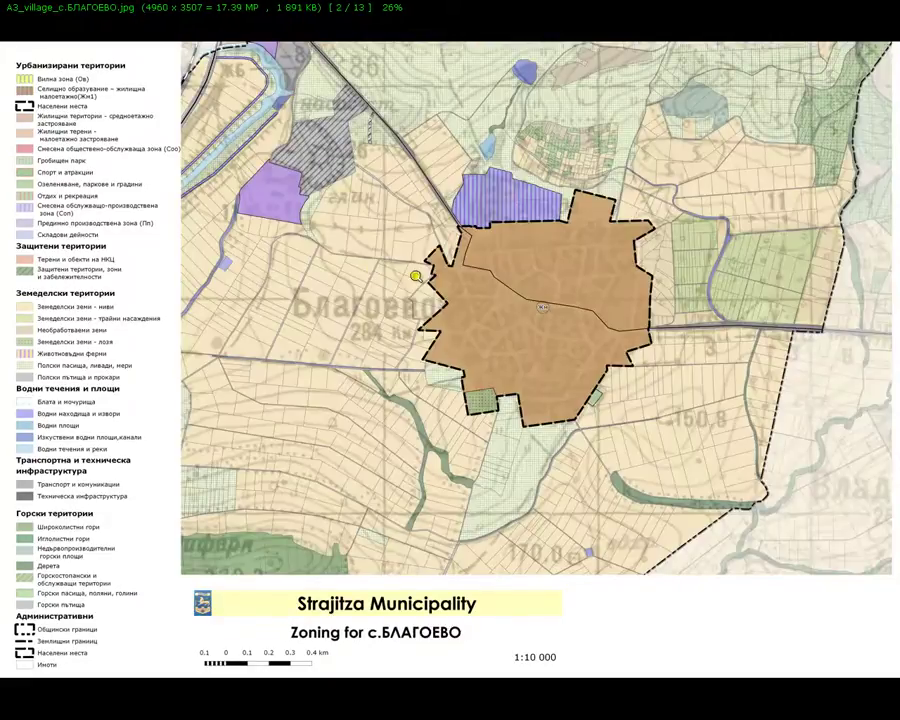
pyautogui.press('Right')
pyautogui.press('Right')
pyautogui.press('Right')
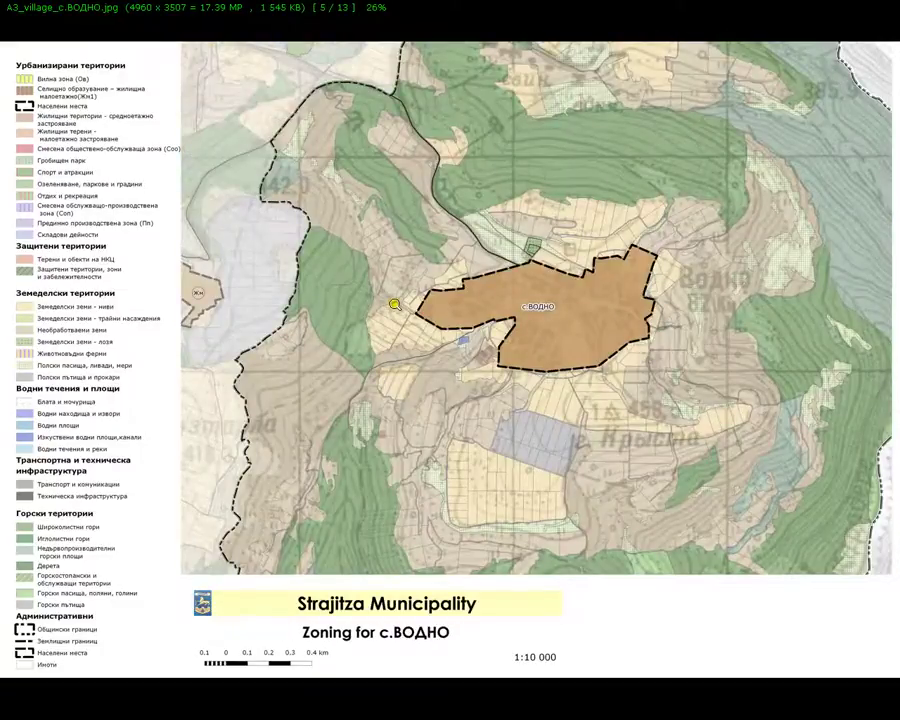
pyautogui.press('Right')
pyautogui.press('Right')
pyautogui.press('Right')
pyautogui.press('Right')
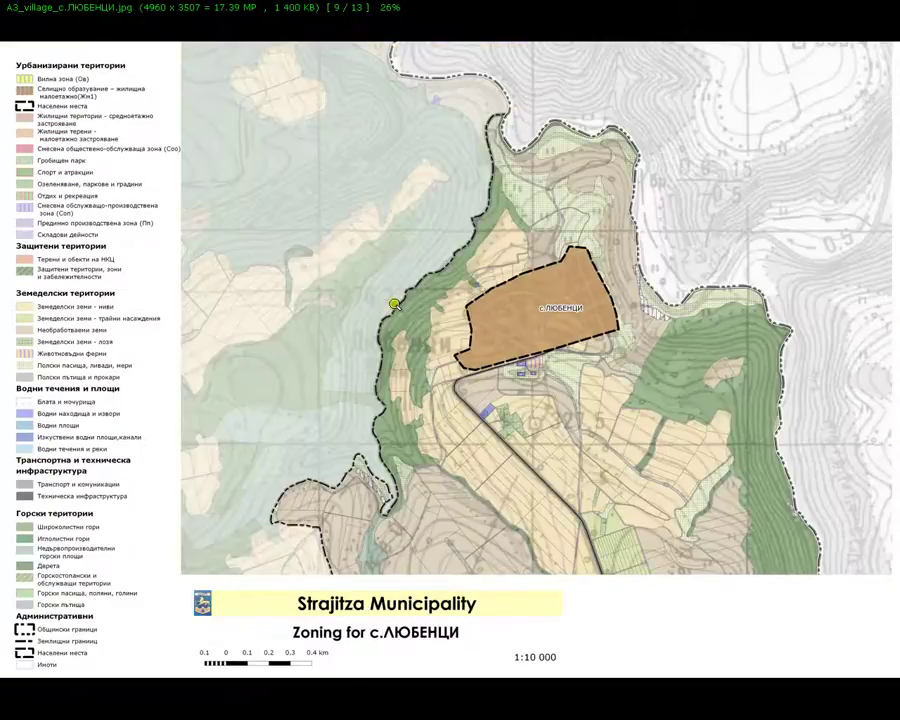
pyautogui.press('Right')
pyautogui.press('Right')
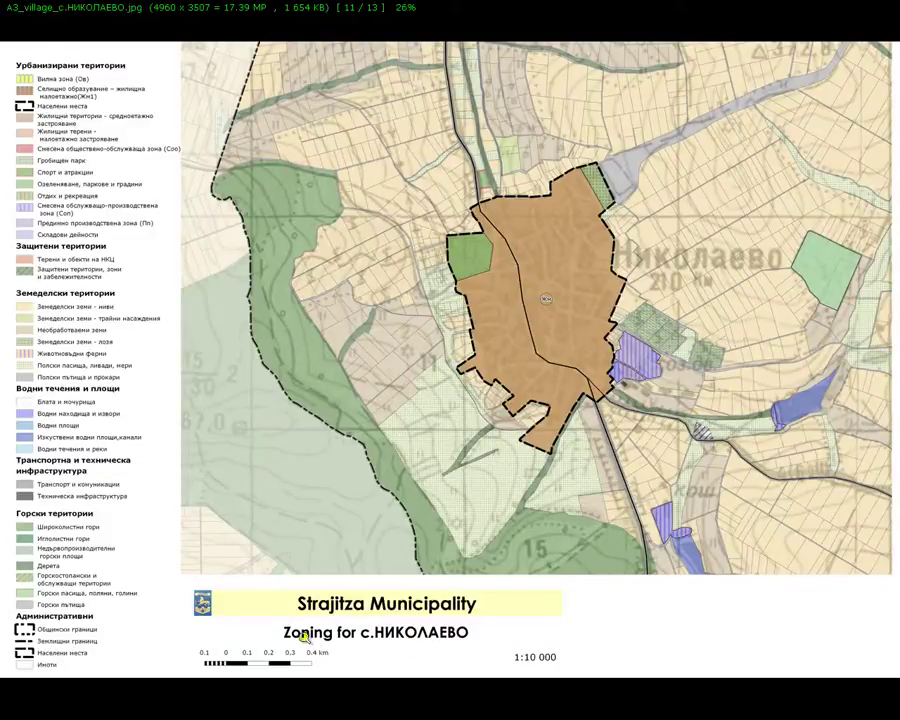
pyautogui.press('Right')
pyautogui.press('Right')
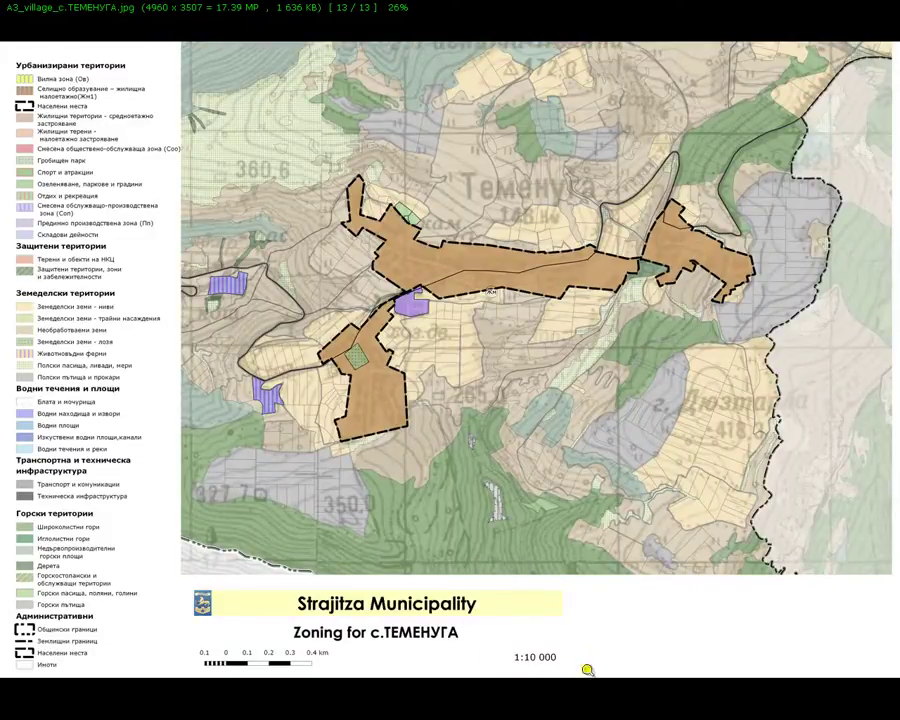
pyautogui.press('Left')
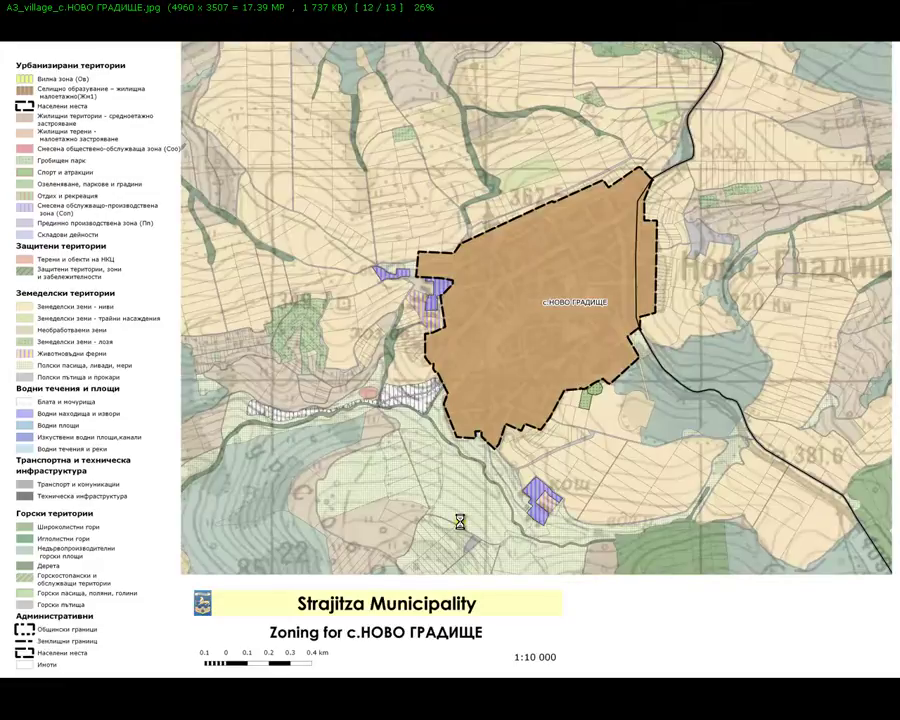
pyautogui.press('Left')
pyautogui.press('Right')
pyautogui.press('Right')
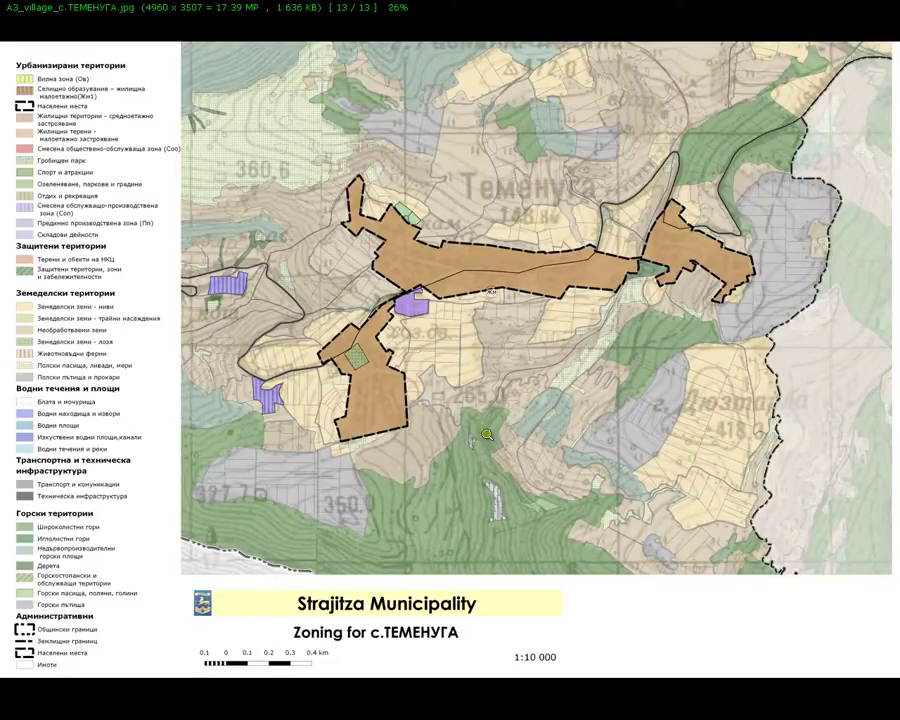
pyautogui.press('Left')
pyautogui.press('Left')
pyautogui.press('Left')
pyautogui.press('Left')
pyautogui.press('Left')
pyautogui.press('Left')
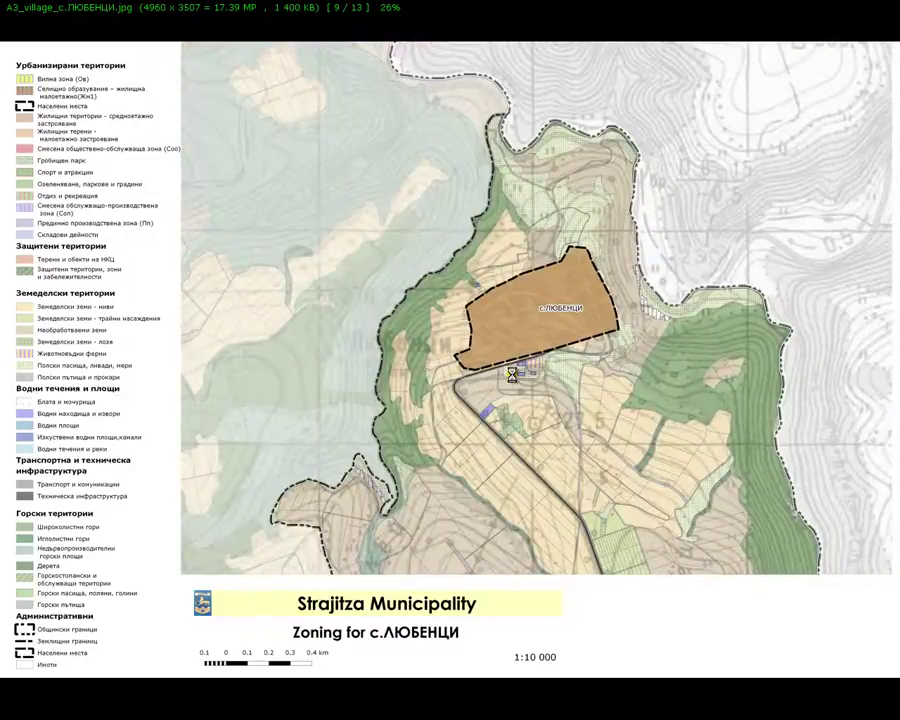
pyautogui.press('Left')
pyautogui.press('Left')
pyautogui.press('Left')
pyautogui.press('Left')
pyautogui.press('Left')
pyautogui.press('Left')
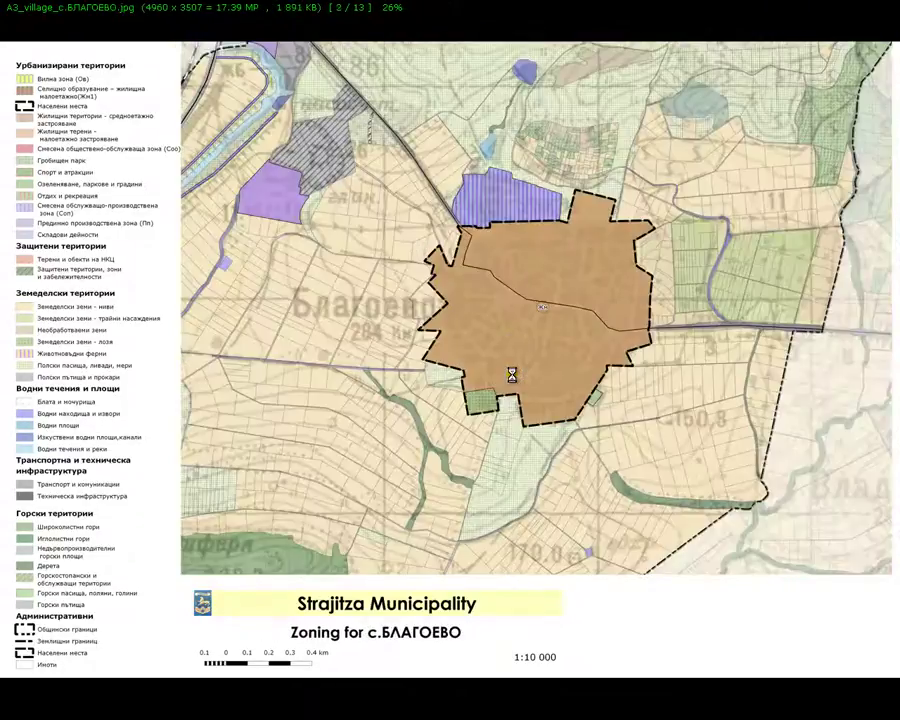
pyautogui.press('Escape')
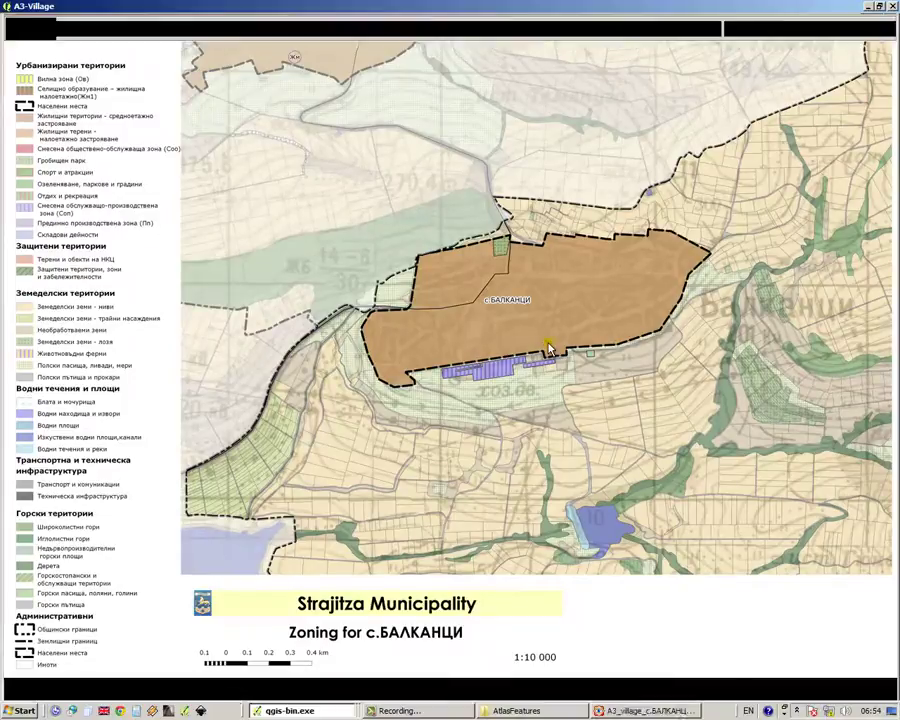